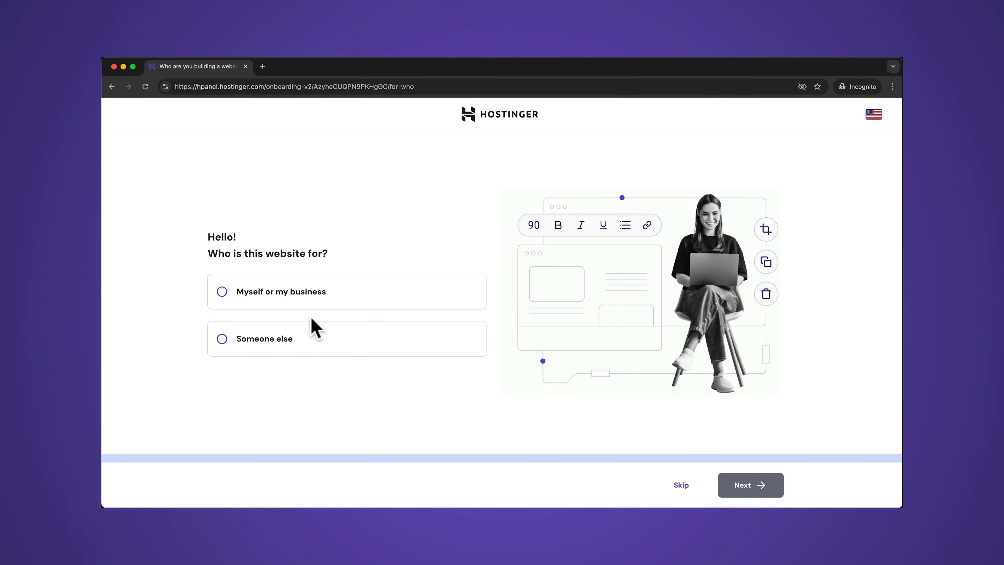
- Select the 'Surfing Moments Captured in Time' heading and open the heading and paragraph text styles
{"action": "left_click", "coordinate": [308, 305]}
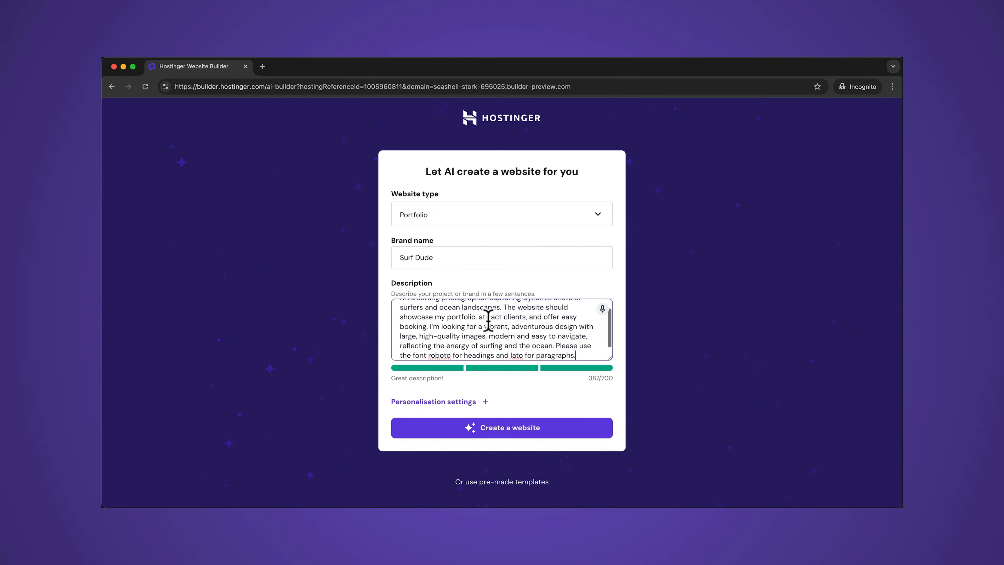
{"action": "scroll", "coordinate": [489, 321], "scroll_direction": "up", "scroll_amount": 2}
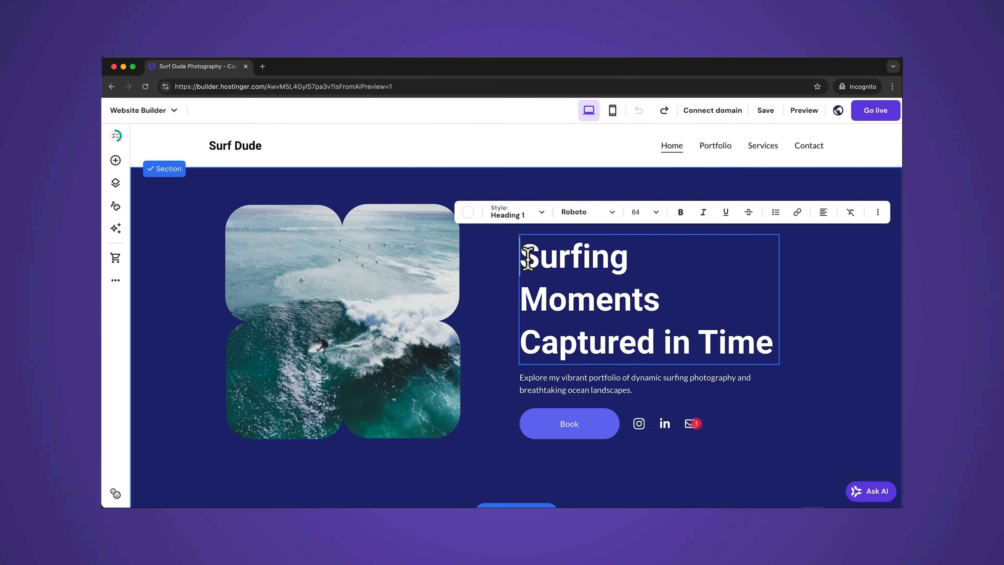
{"action": "left_click_drag", "start_coordinate": [528, 257], "coordinate": [770, 339]}
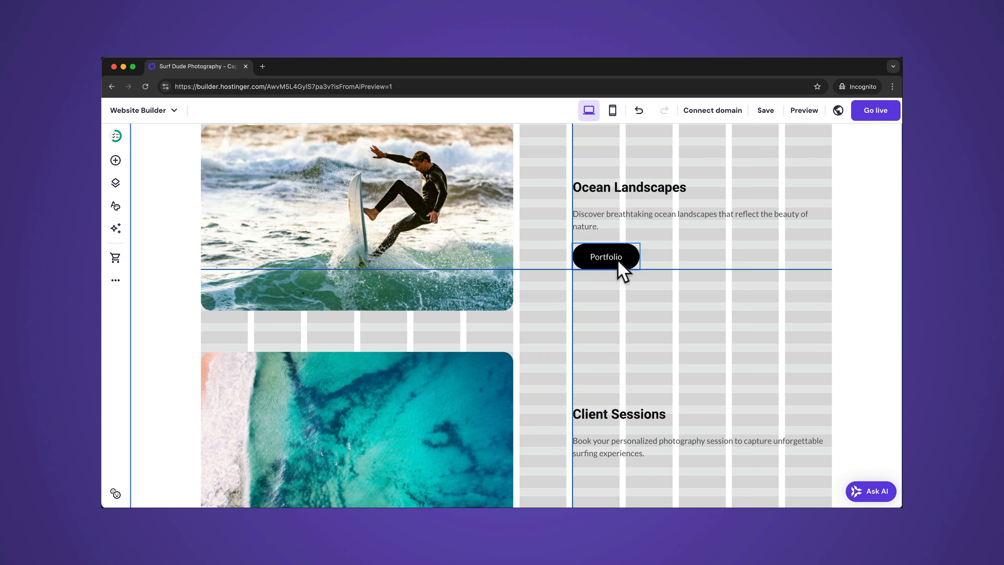
{"action": "left_click_drag", "start_coordinate": [618, 263], "coordinate": [620, 268]}
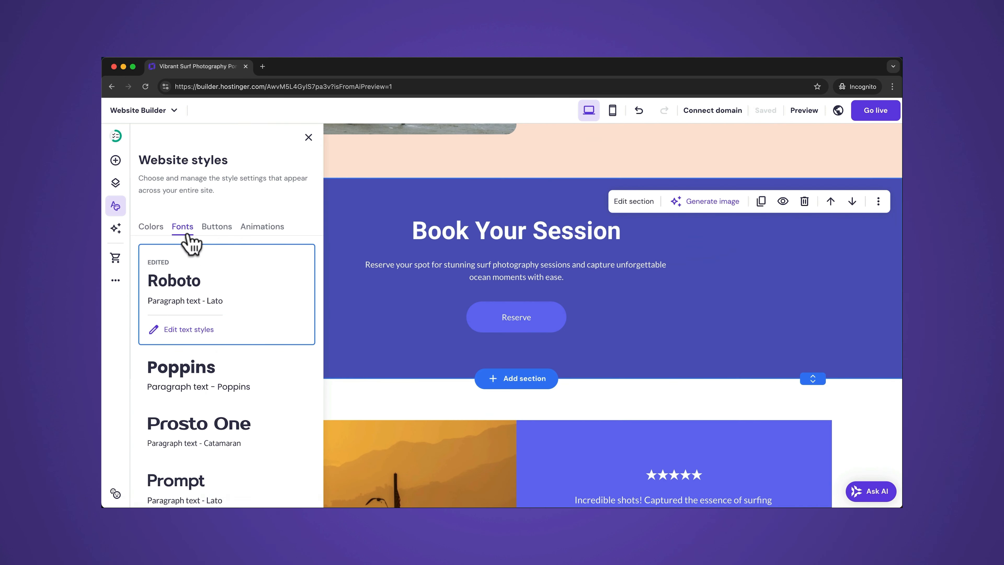
{"action": "left_click", "coordinate": [183, 334]}
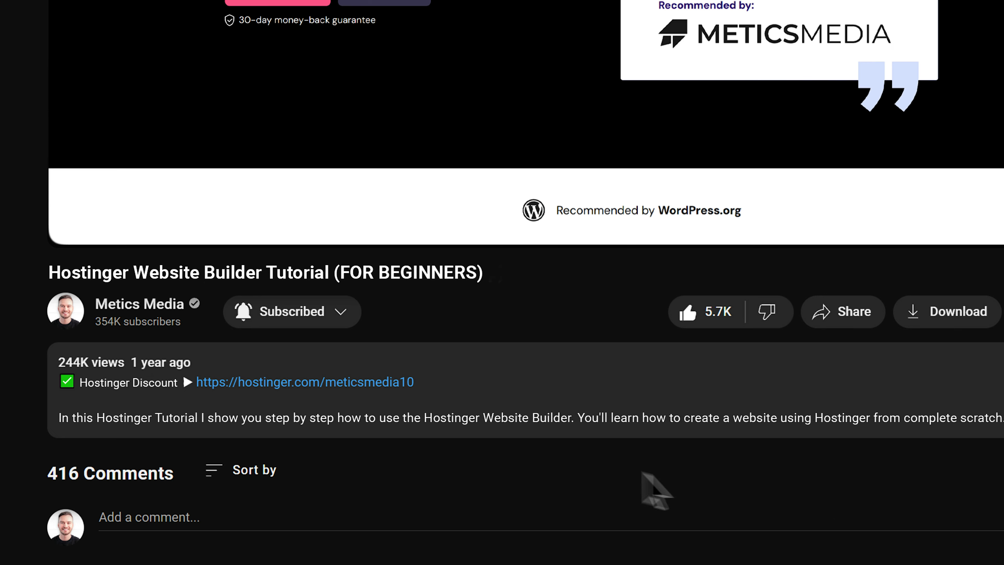
{"action": "left_click", "coordinate": [292, 383]}
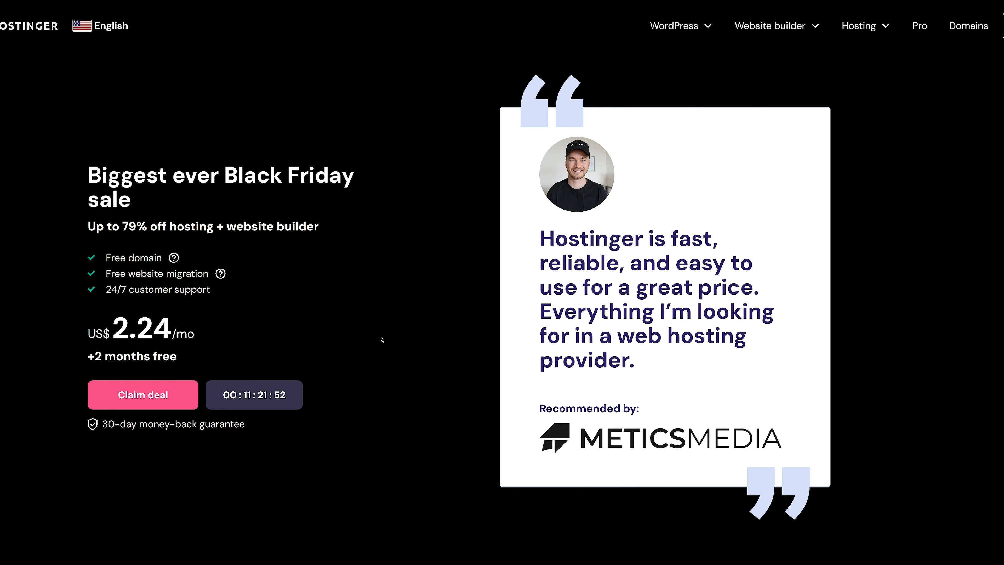
{"action": "left_click", "coordinate": [149, 398]}
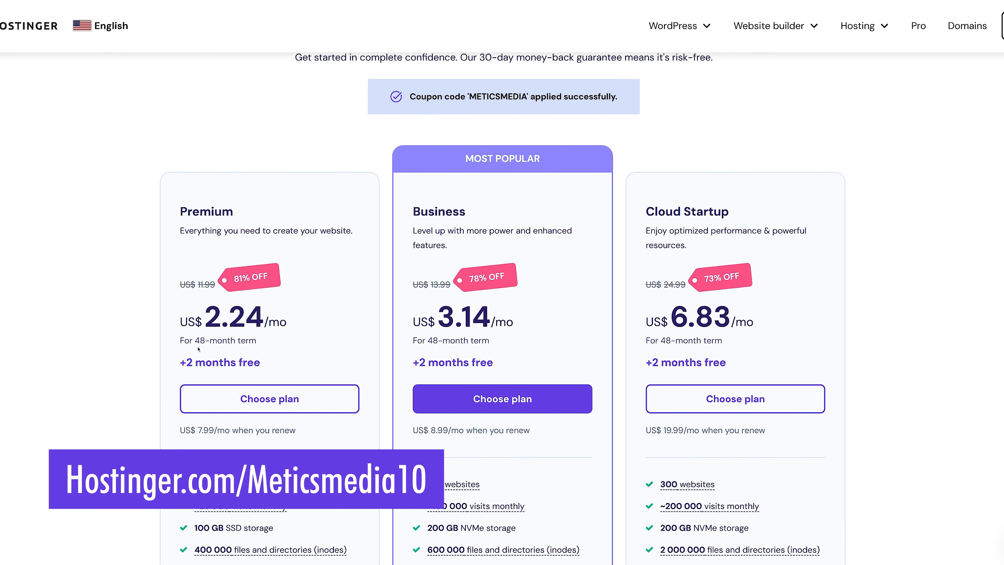
{"action": "scroll", "coordinate": [395, 313], "scroll_direction": "down", "scroll_amount": 2}
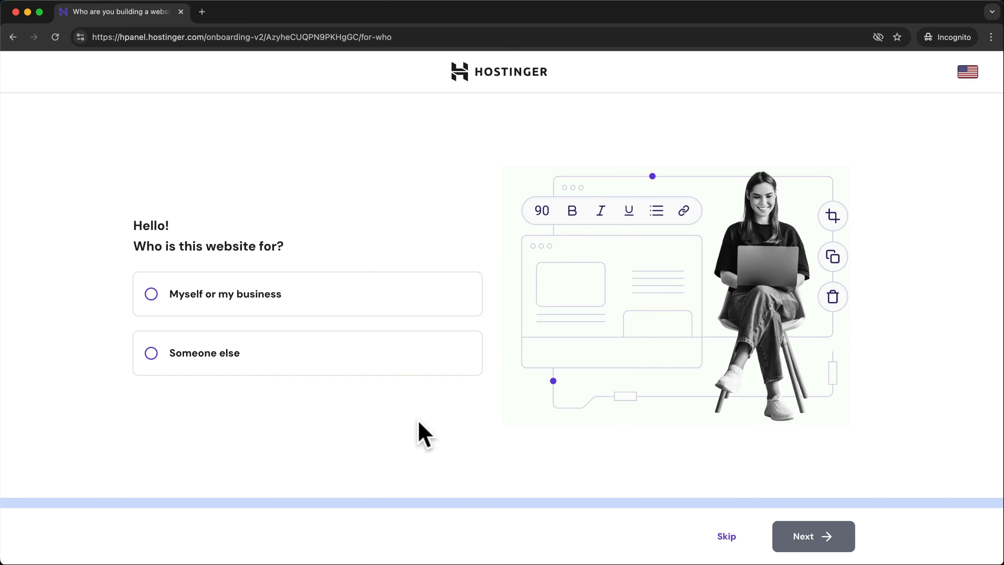
- Choose myself or my business, create a website, Hostinger Website Builder, and a temporary domain
{"action": "left_click", "coordinate": [260, 312]}
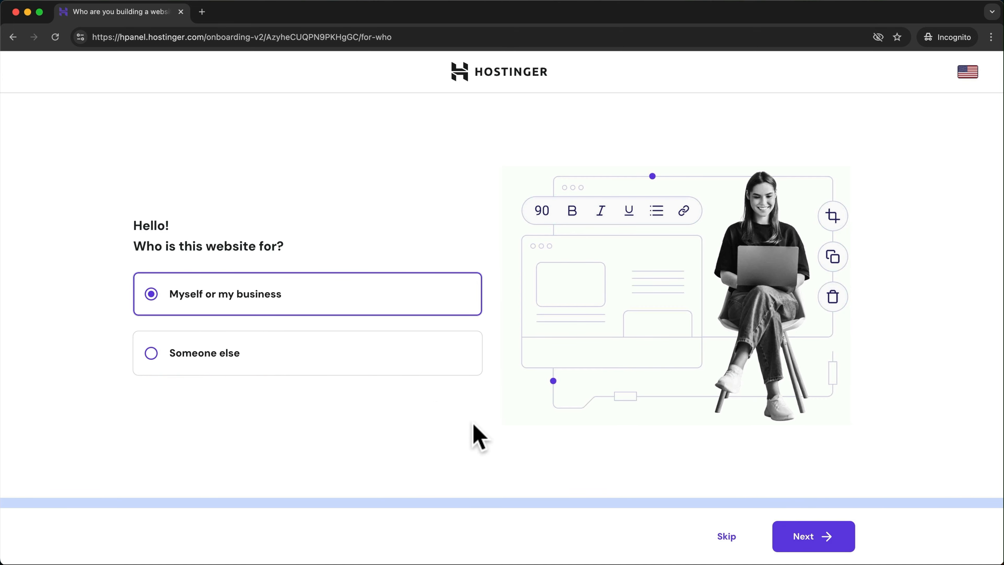
{"action": "left_click", "coordinate": [802, 546]}
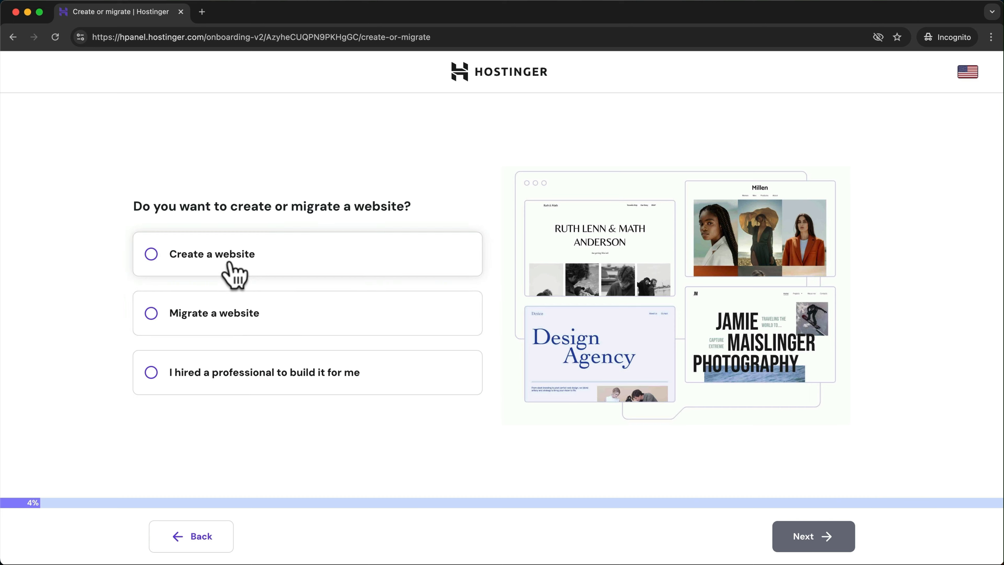
{"action": "left_click", "coordinate": [227, 270]}
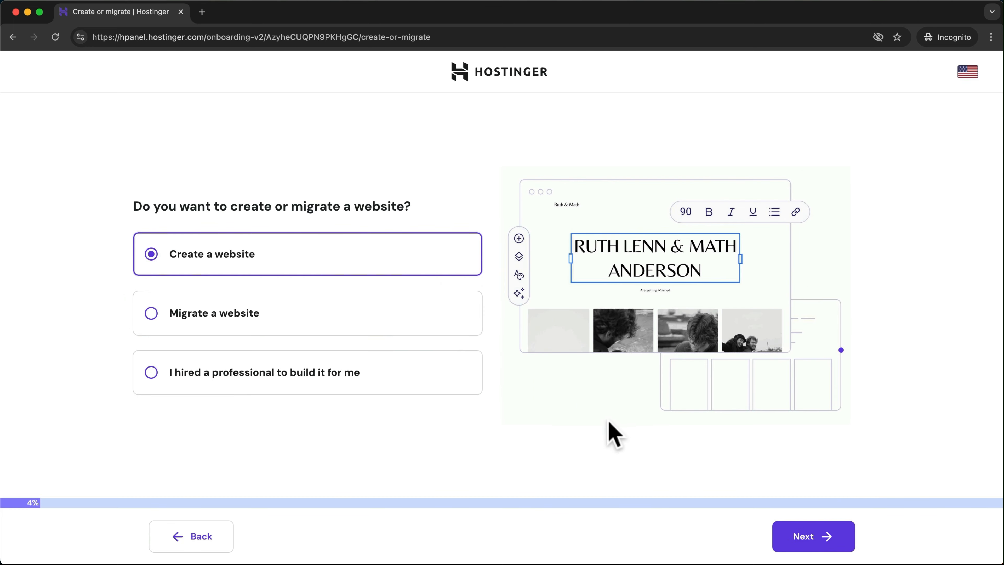
{"action": "left_click", "coordinate": [809, 537]}
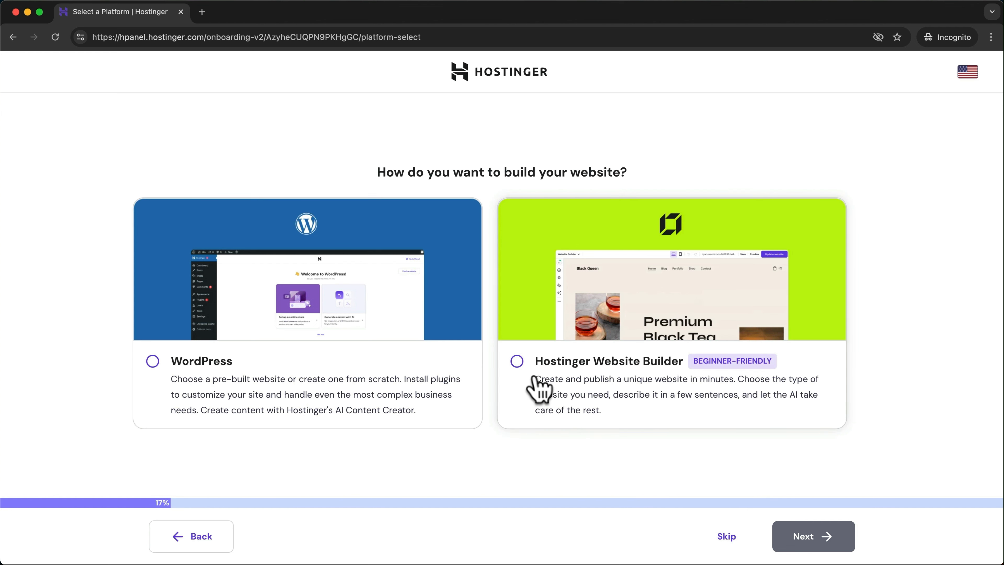
{"action": "left_click", "coordinate": [517, 361]}
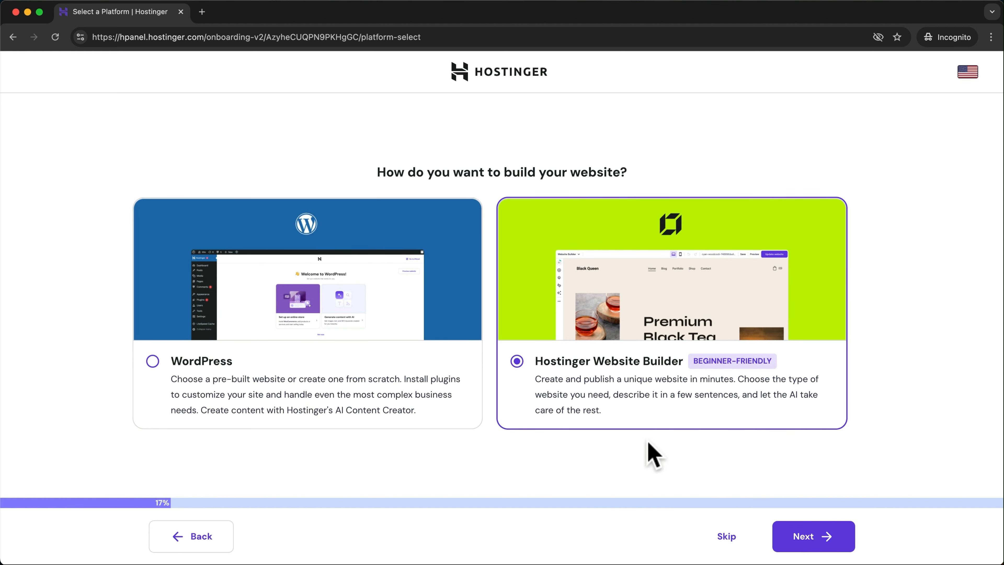
{"action": "left_click", "coordinate": [811, 539]}
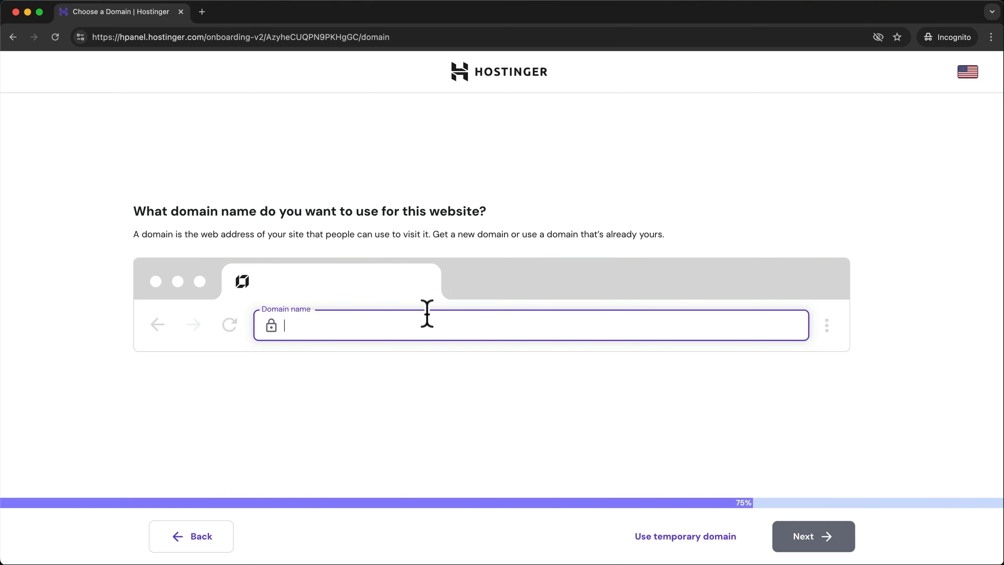
{"action": "left_click", "coordinate": [686, 538]}
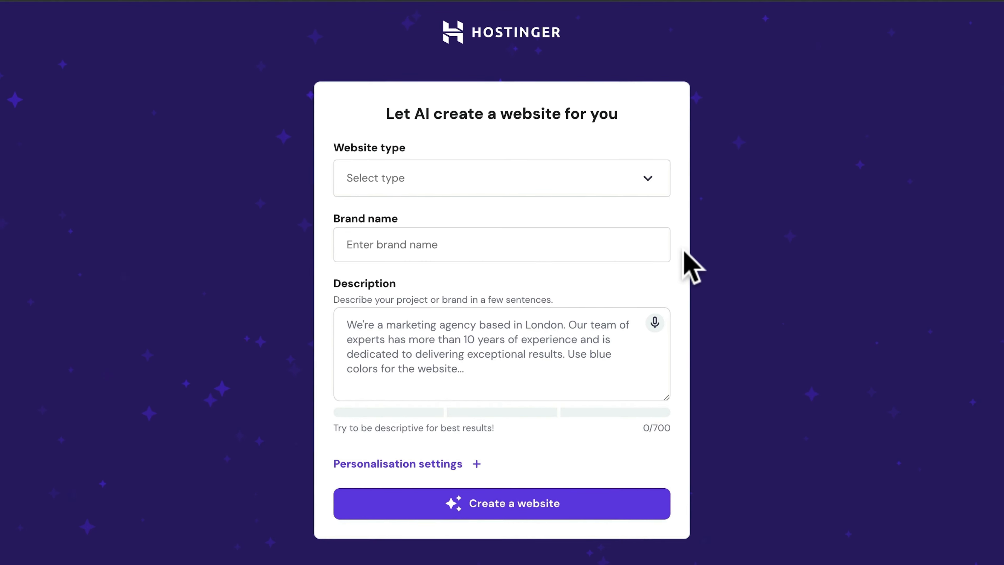
- Set the website type to Portfolio and the brand name to 'Surf Dude'
{"action": "left_click", "coordinate": [647, 182]}
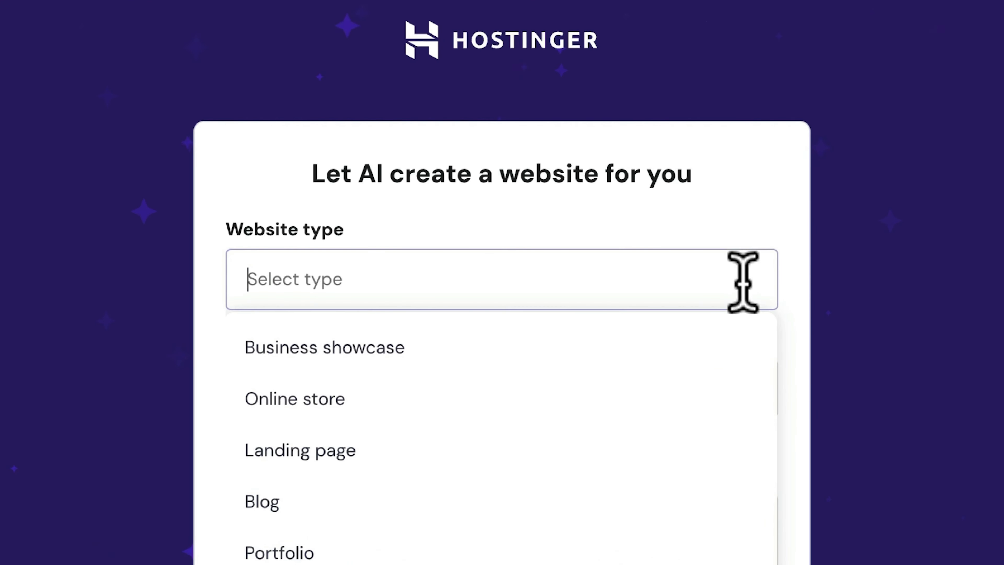
{"action": "left_click", "coordinate": [554, 553]}
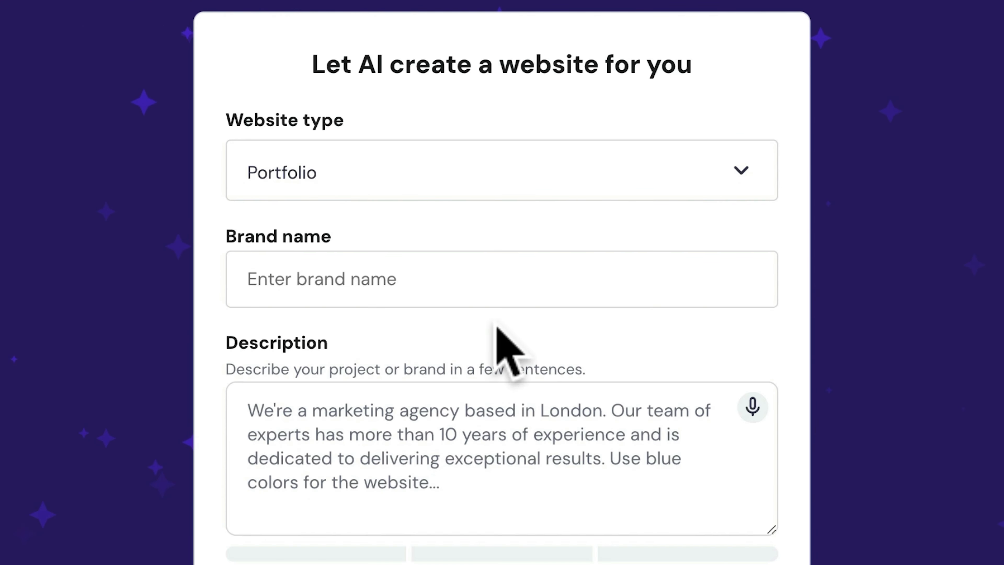
{"action": "left_click", "coordinate": [445, 288]}
{"action": "type", "text": "Surf Dude"}
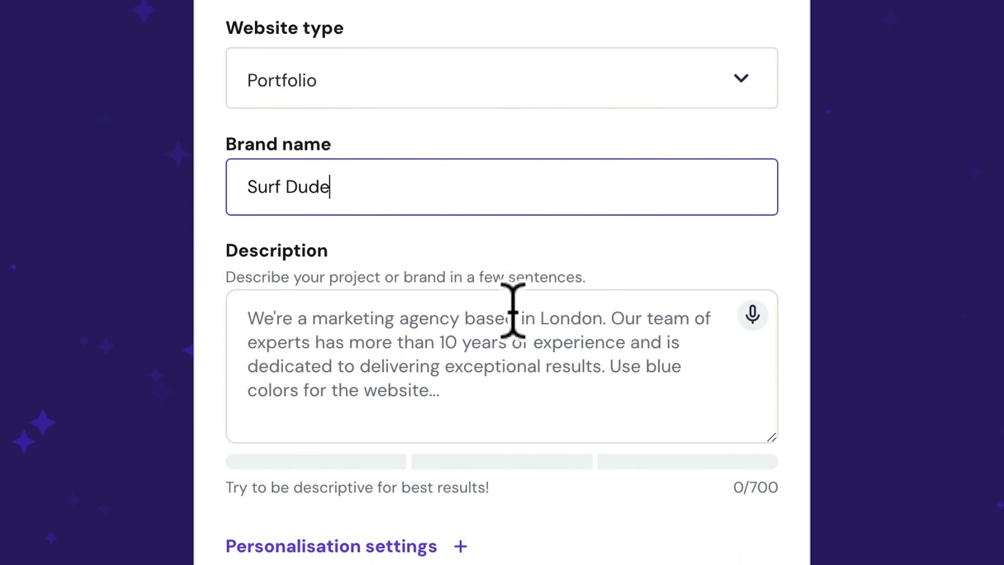
- Write the surf photography description, requesting Roboto headings and Lato paragraphs
{"action": "left_click", "coordinate": [485, 259]}
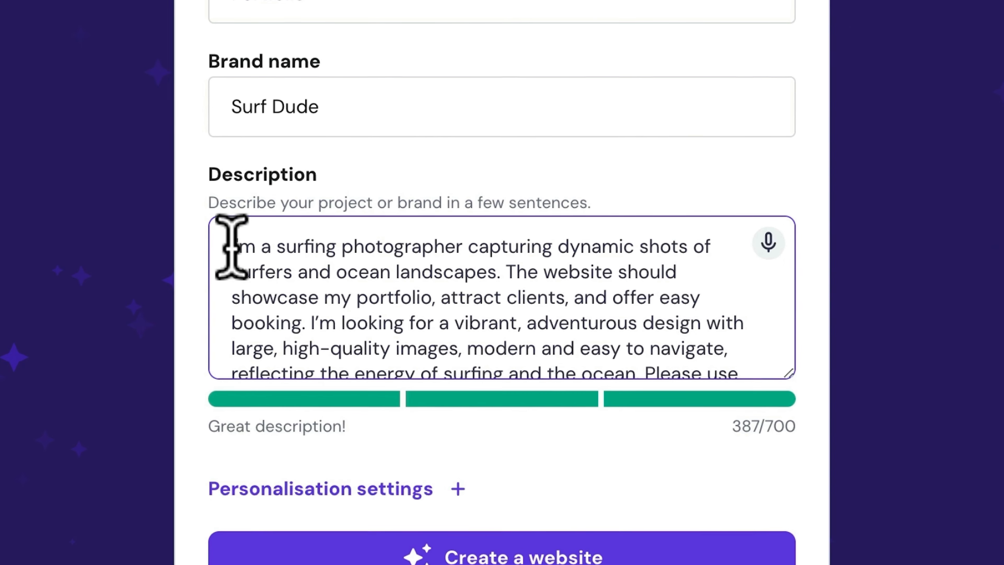
{"action": "left_click_drag", "start_coordinate": [232, 247], "coordinate": [313, 317]}
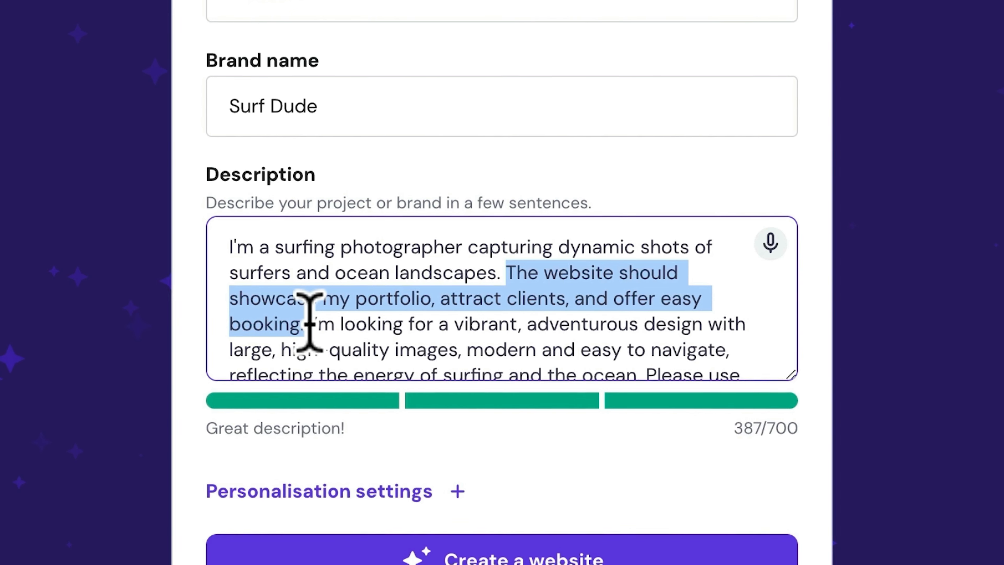
{"action": "left_click", "coordinate": [310, 321]}
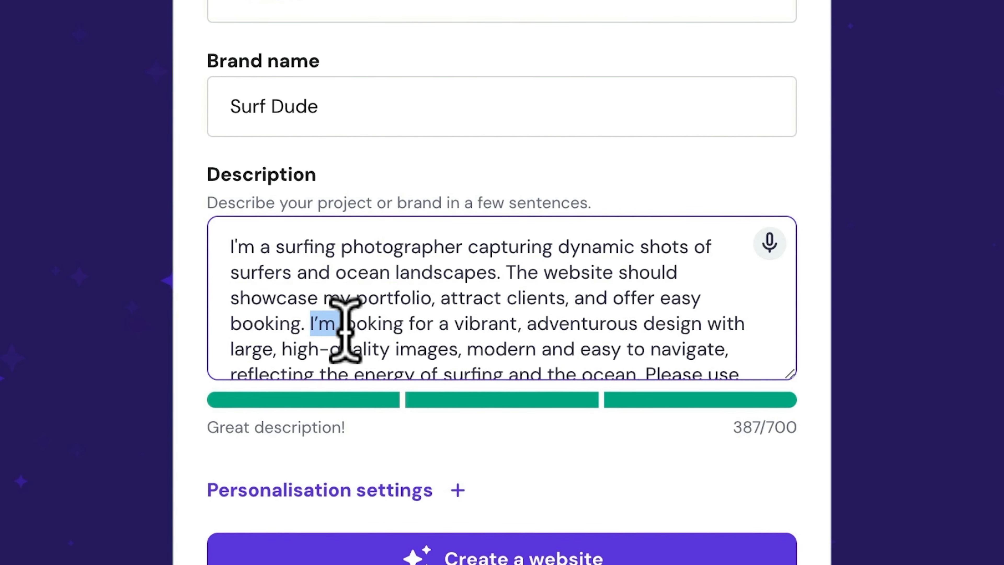
{"action": "left_click_drag", "start_coordinate": [542, 348], "coordinate": [751, 415]}
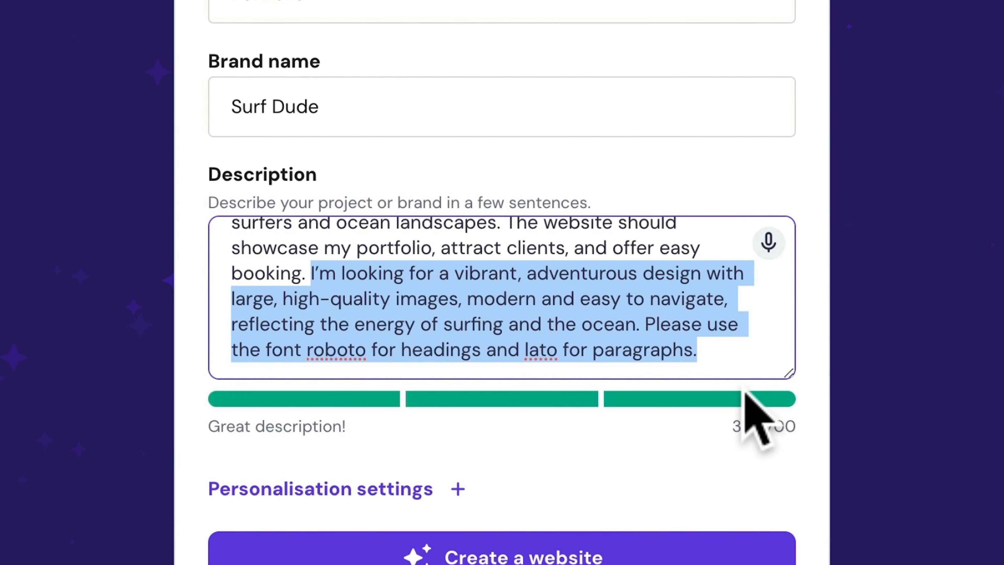
{"action": "left_click", "coordinate": [645, 325]}
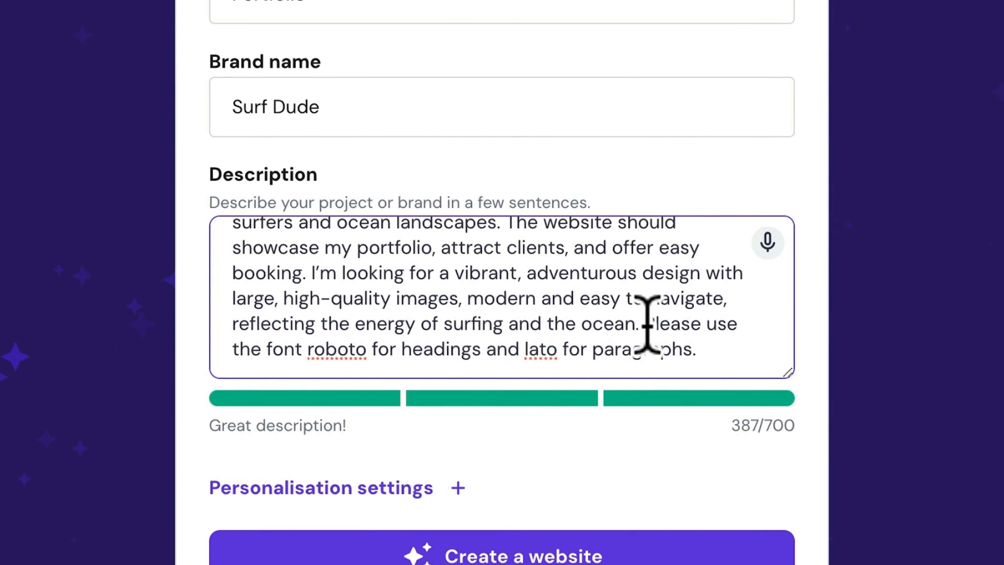
{"action": "left_click_drag", "start_coordinate": [648, 324], "coordinate": [716, 349]}
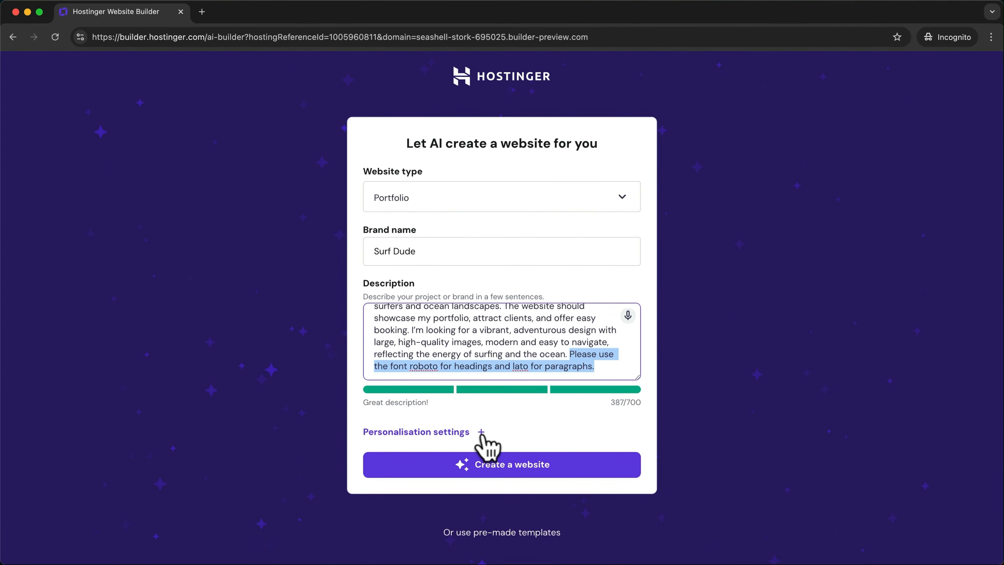
- Pick the peach, navy and blue preset palette and generate the Surf Dude site
{"action": "left_click", "coordinate": [480, 432]}
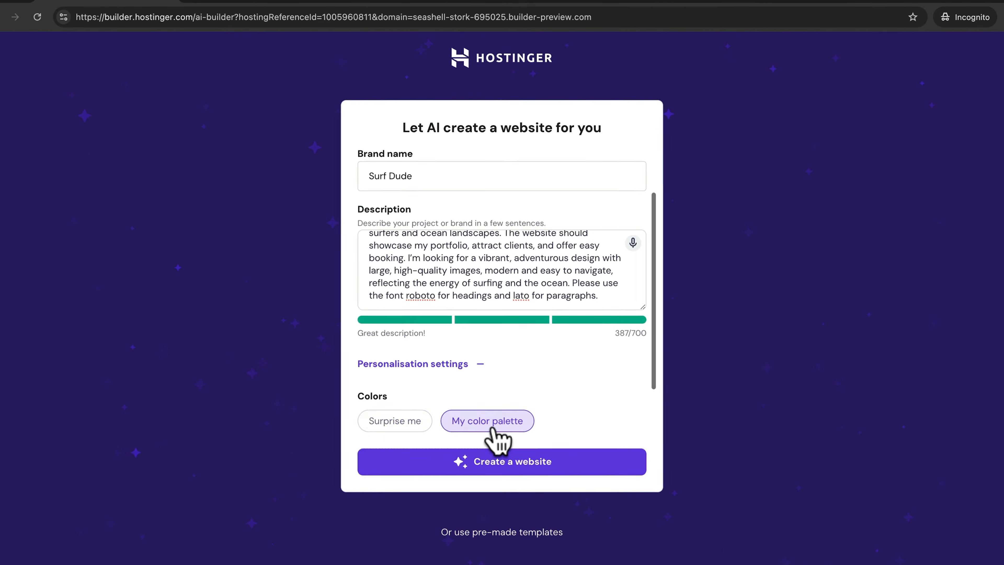
{"action": "left_click", "coordinate": [493, 429]}
{"action": "left_click", "coordinate": [570, 386]}
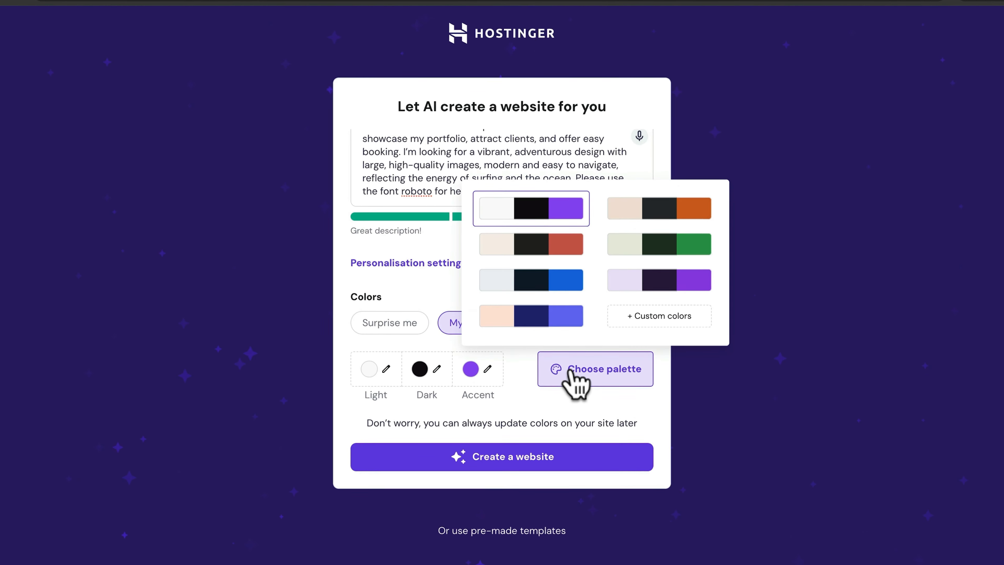
{"action": "left_click", "coordinate": [538, 311]}
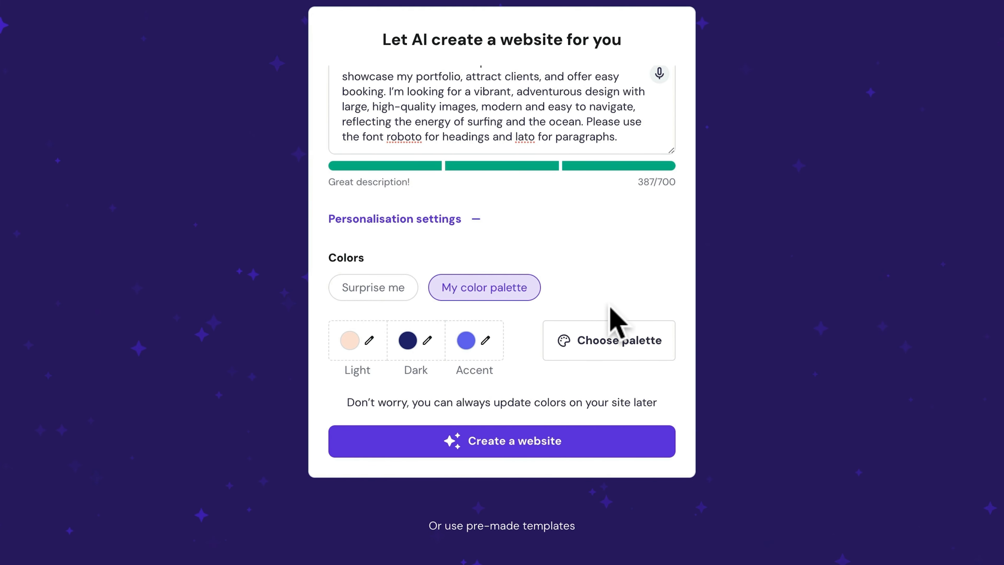
{"action": "left_click", "coordinate": [508, 453]}
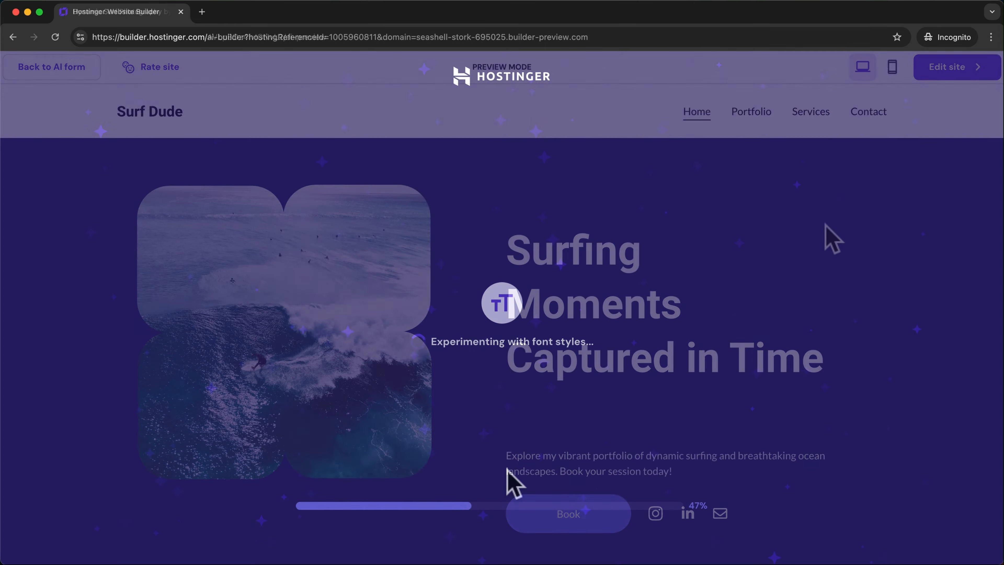
{"action": "scroll", "coordinate": [832, 239], "scroll_direction": "down", "scroll_amount": 3}
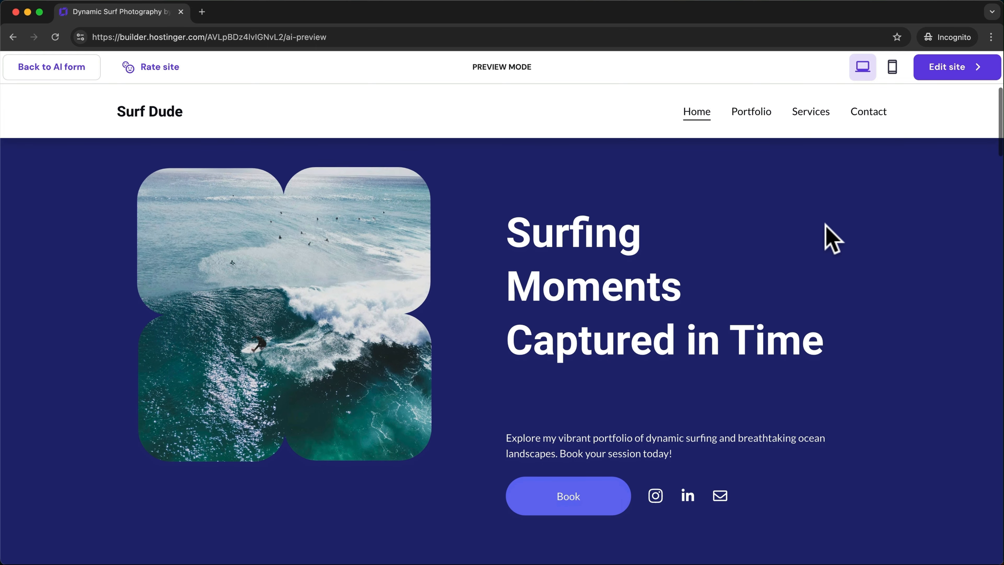
{"action": "scroll", "coordinate": [832, 238], "scroll_direction": "down", "scroll_amount": 3}
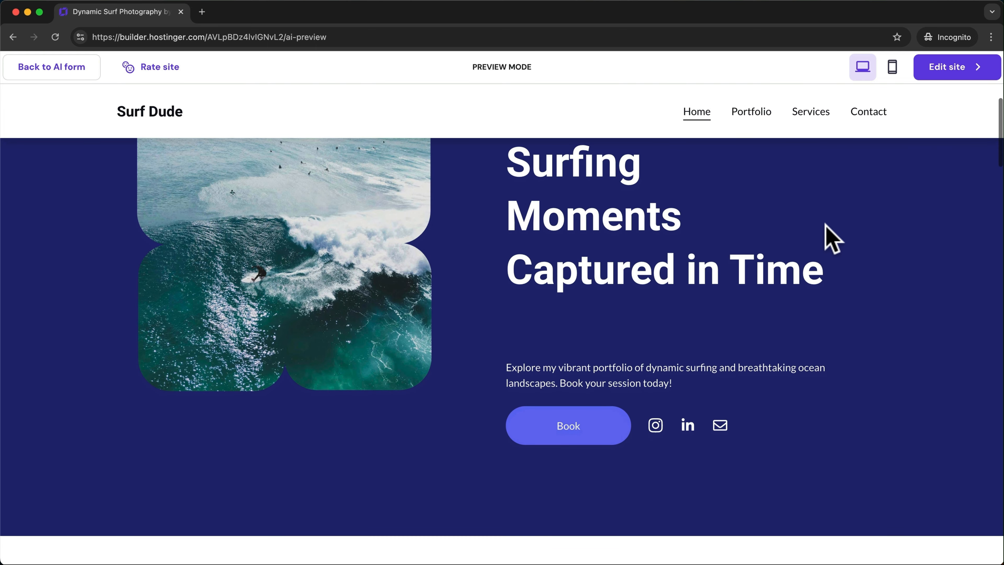
{"action": "scroll", "coordinate": [832, 239], "scroll_direction": "down", "scroll_amount": 3}
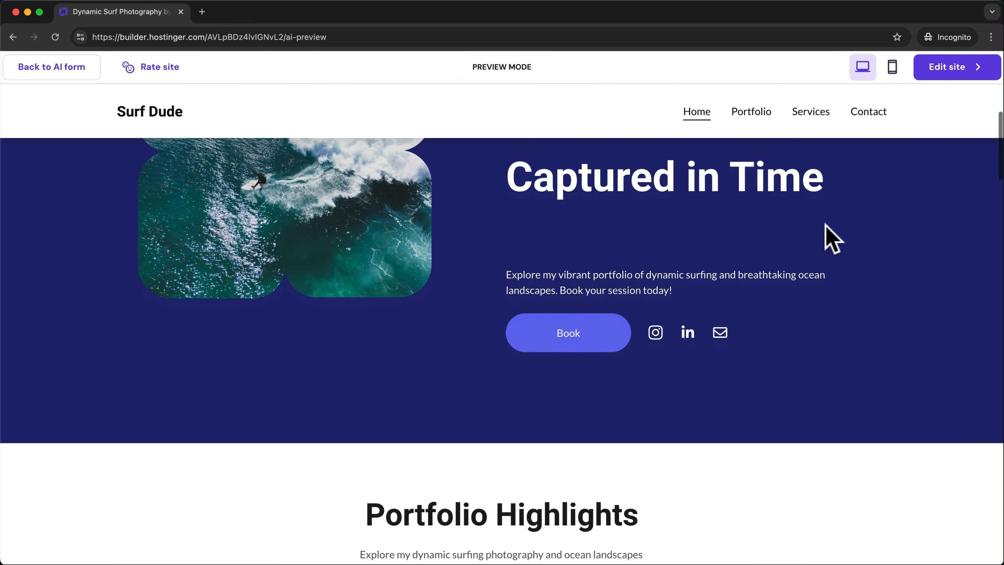
{"action": "scroll", "coordinate": [832, 239], "scroll_direction": "down", "scroll_amount": 1}
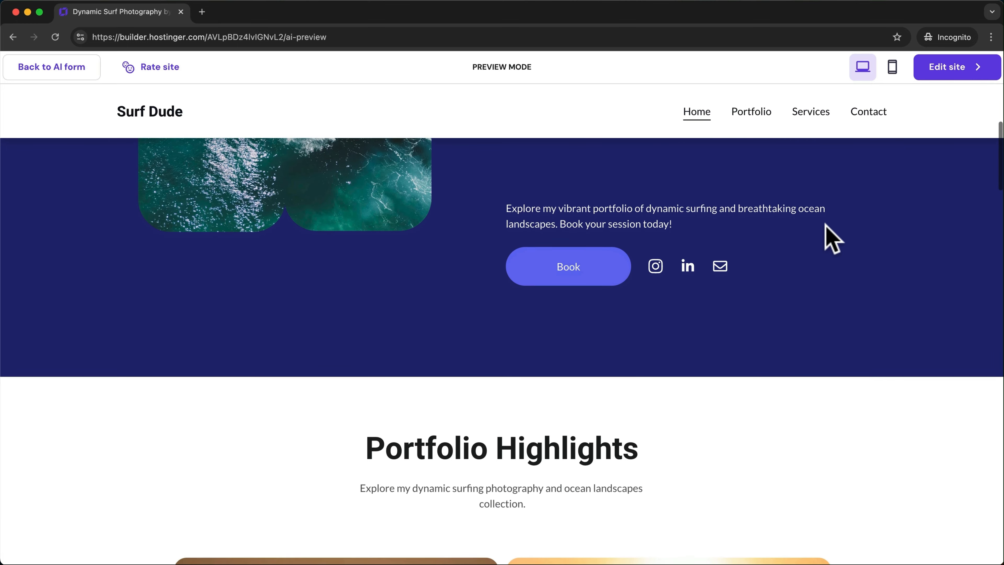
{"action": "scroll", "coordinate": [832, 238], "scroll_direction": "down", "scroll_amount": 5}
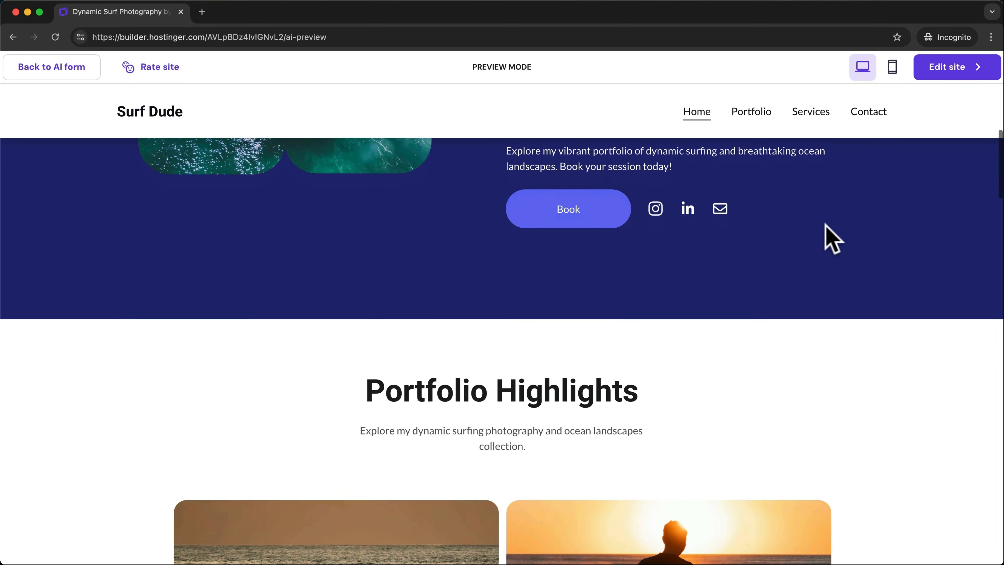
{"action": "scroll", "coordinate": [832, 239], "scroll_direction": "down", "scroll_amount": 4}
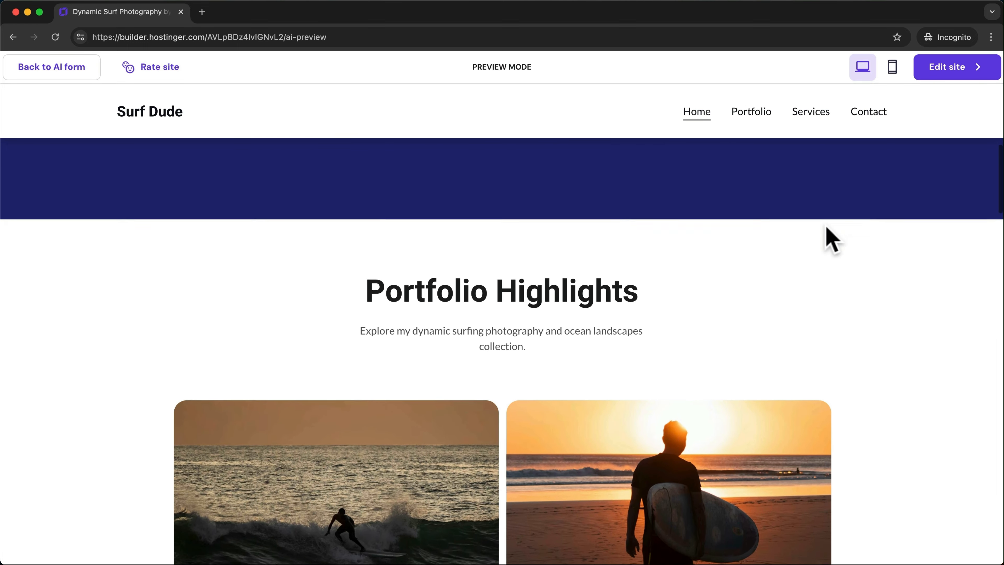
{"action": "scroll", "coordinate": [832, 239], "scroll_direction": "down", "scroll_amount": 3}
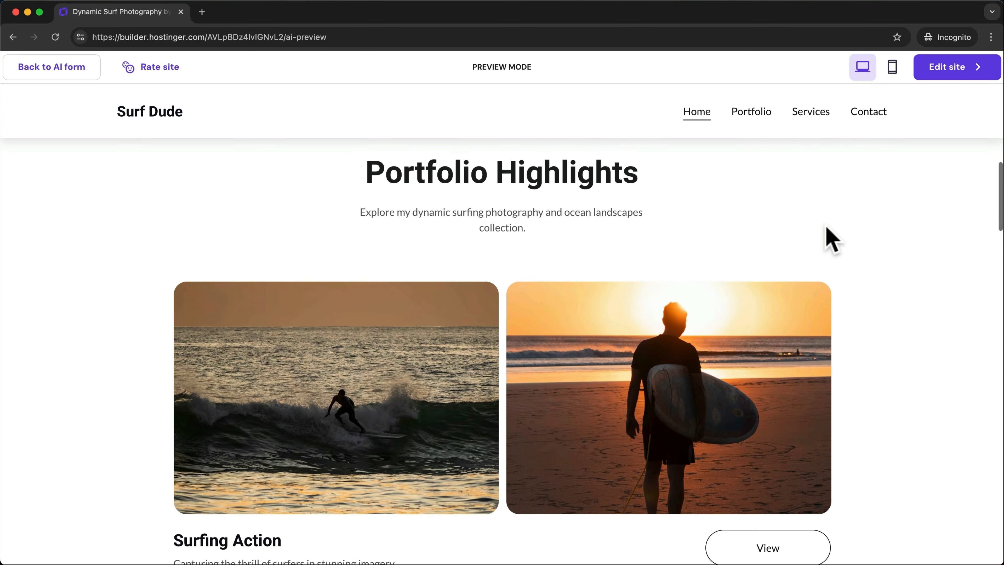
{"action": "scroll", "coordinate": [832, 238], "scroll_direction": "down", "scroll_amount": 5}
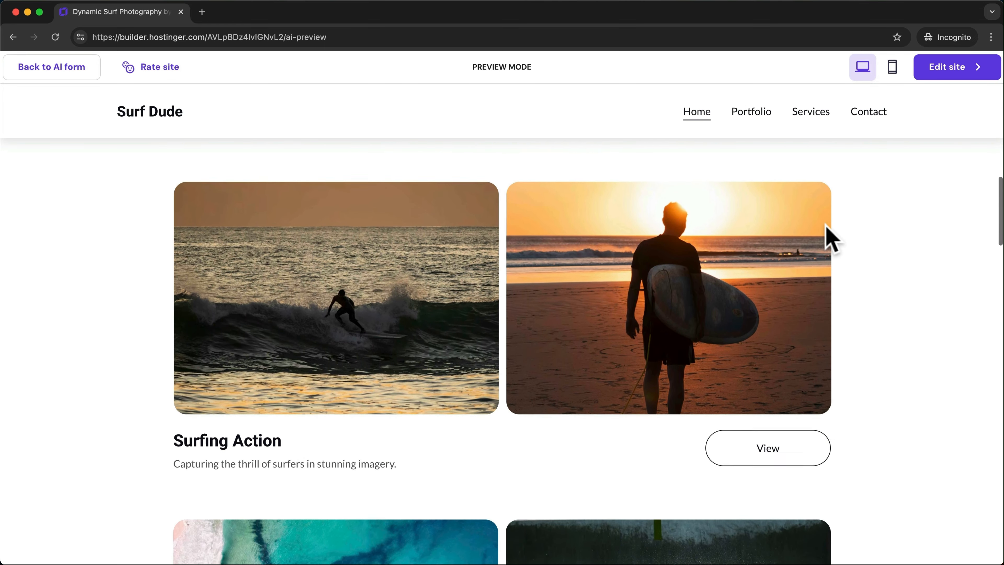
{"action": "scroll", "coordinate": [832, 238], "scroll_direction": "down", "scroll_amount": 3}
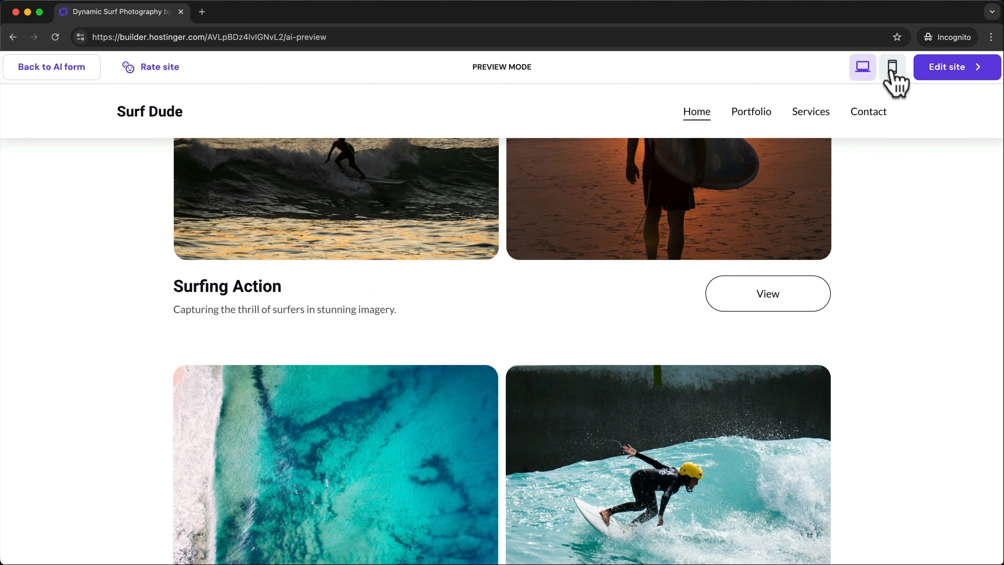
{"action": "left_click", "coordinate": [895, 81]}
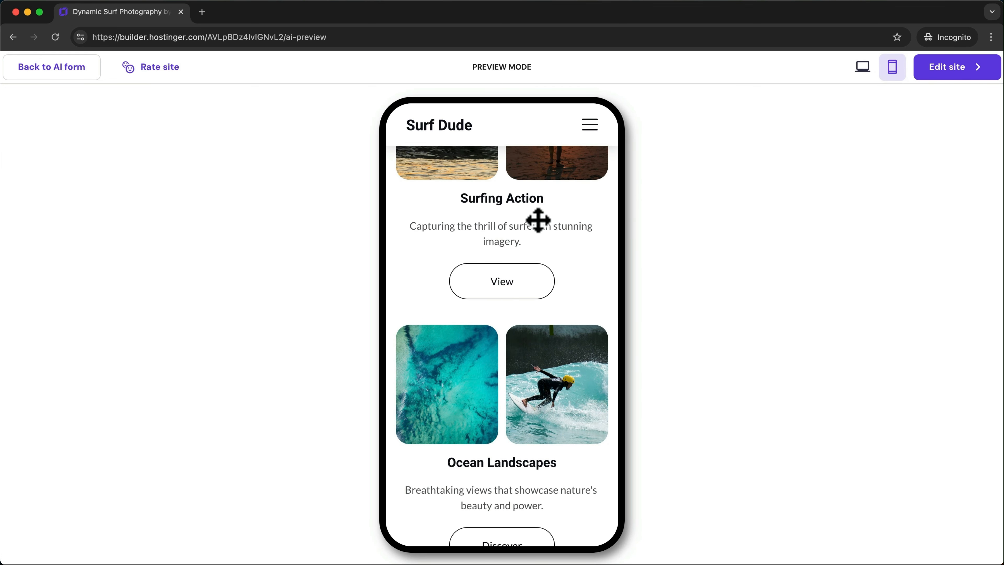
{"action": "scroll", "coordinate": [539, 220], "scroll_direction": "down", "scroll_amount": 6}
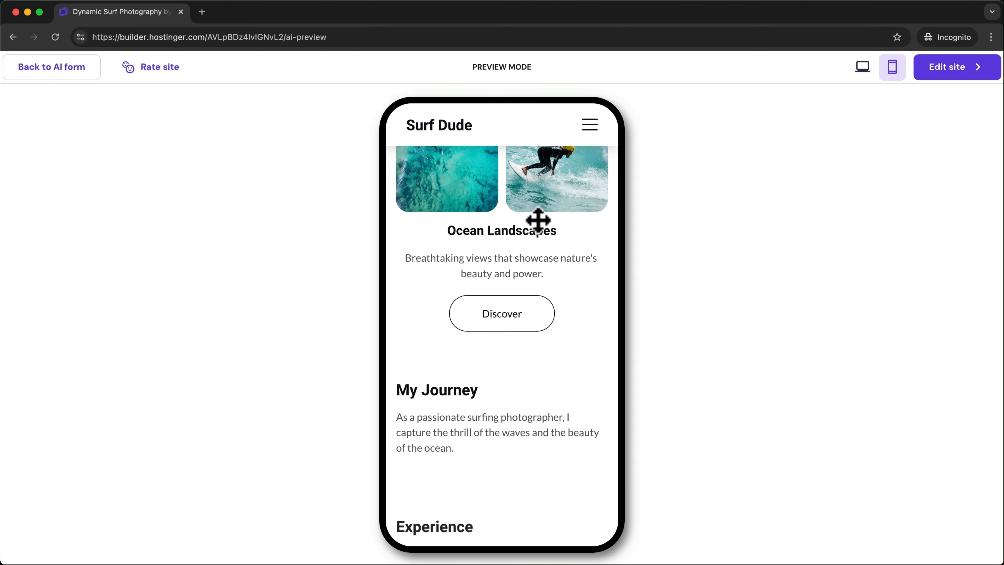
{"action": "scroll", "coordinate": [538, 221], "scroll_direction": "down", "scroll_amount": 9}
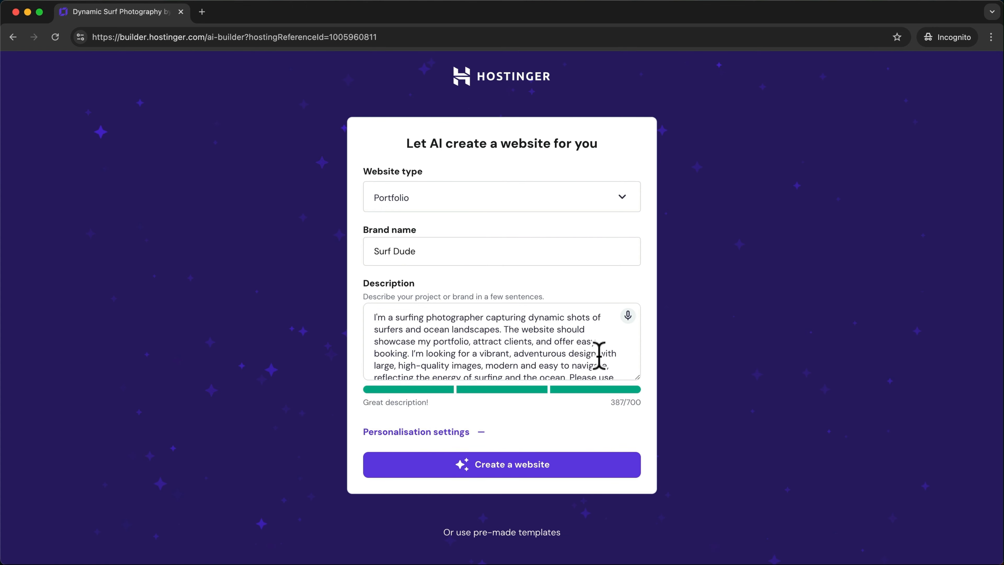
- Append the deep ocean blue and warm sandy yellow colour request to the description and regenerate
{"action": "scroll", "coordinate": [598, 355], "scroll_direction": "down", "scroll_amount": 2}
{"action": "left_click", "coordinate": [610, 358]}
{"action": "type", "text": "The primary colors should be a deep ocean blue and a warm sandy yellow."}
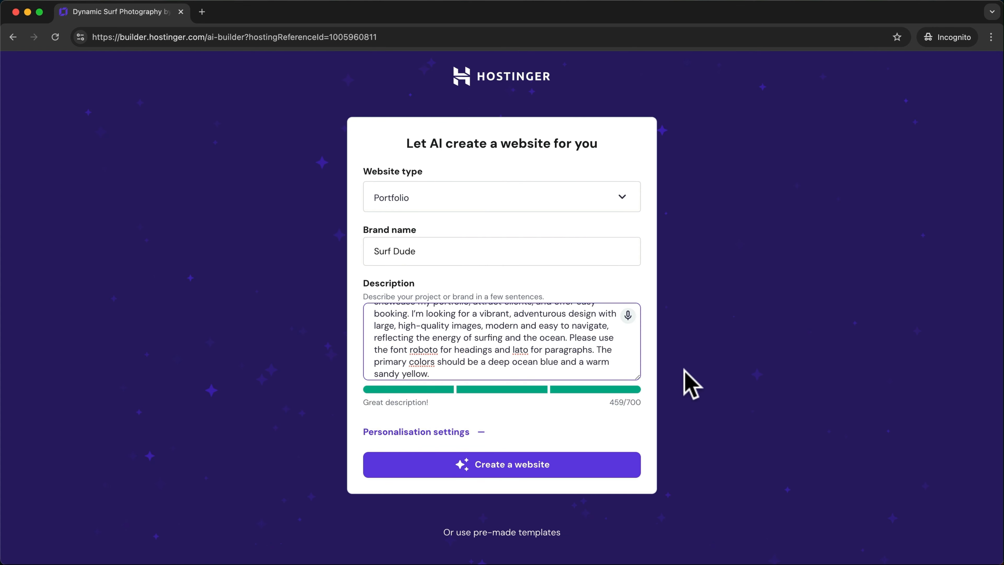
{"action": "left_click", "coordinate": [531, 470]}
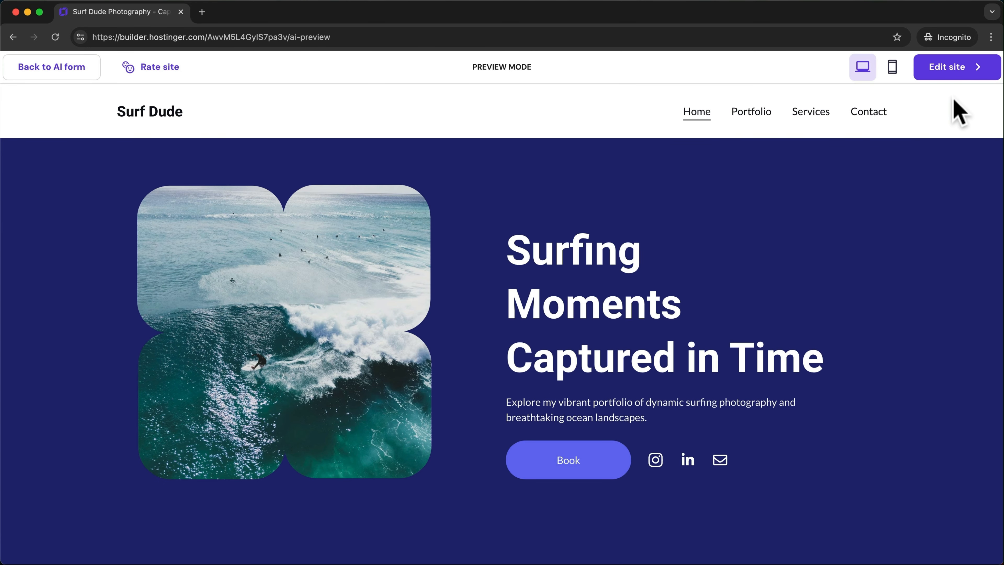
- Open the regenerated site in the editor, dismiss the checklist, and undo the accidental hero image move
{"action": "left_click", "coordinate": [950, 73]}
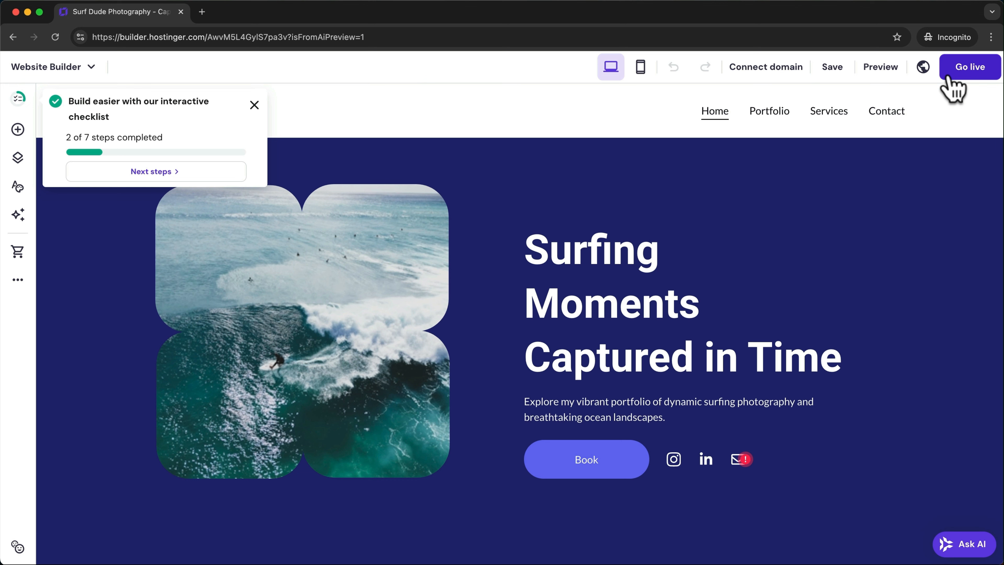
{"action": "left_click", "coordinate": [121, 229]}
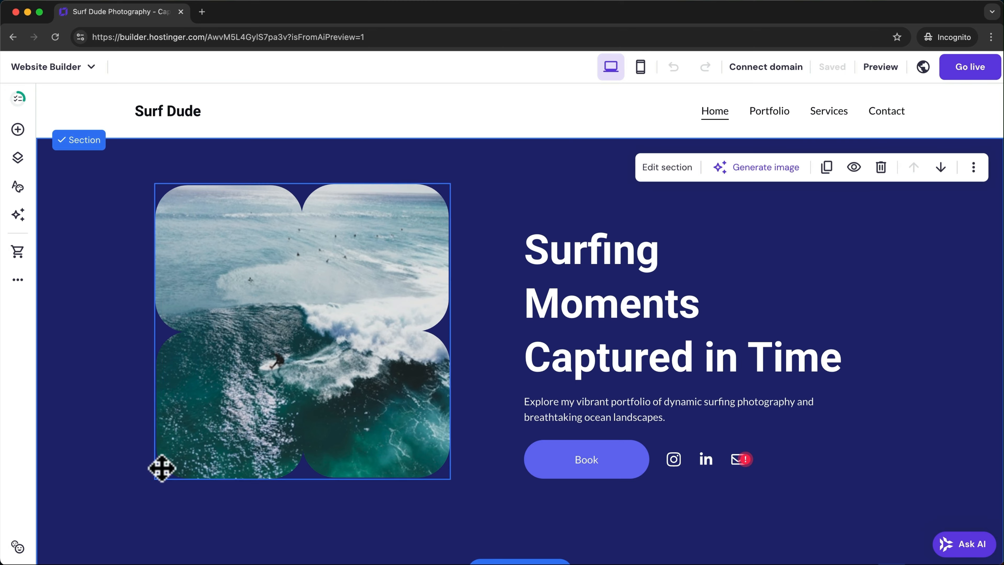
{"action": "scroll", "coordinate": [159, 437], "scroll_direction": "down", "scroll_amount": 10}
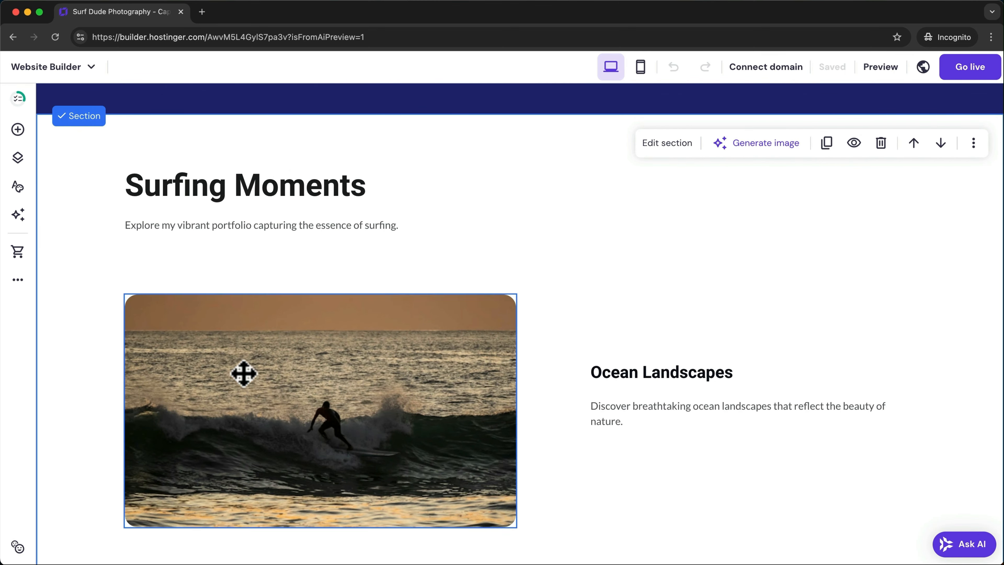
{"action": "scroll", "coordinate": [79, 300], "scroll_direction": "down", "scroll_amount": 5}
{"action": "scroll", "coordinate": [79, 301], "scroll_direction": "down", "scroll_amount": 15}
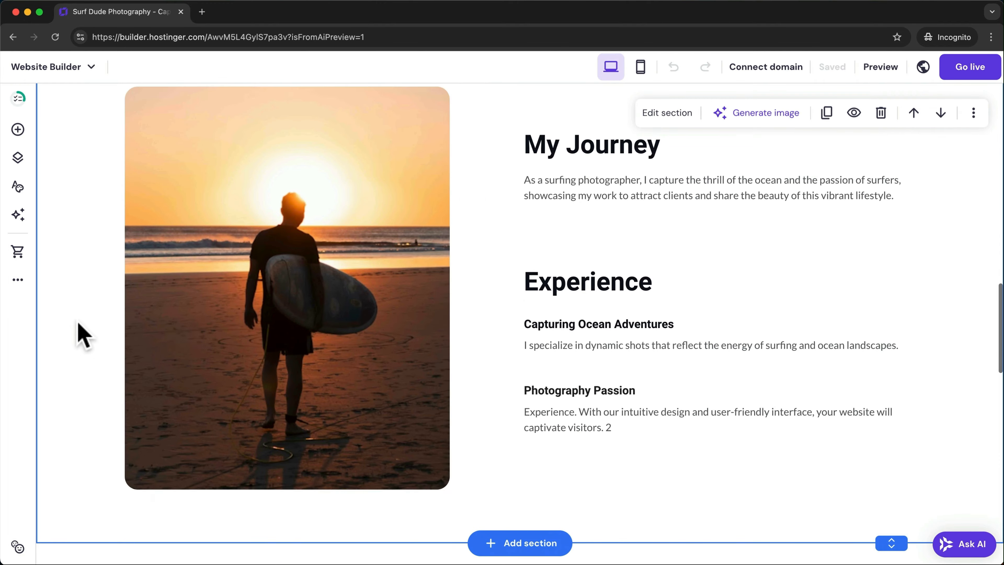
{"action": "scroll", "coordinate": [186, 332], "scroll_direction": "up", "scroll_amount": 3}
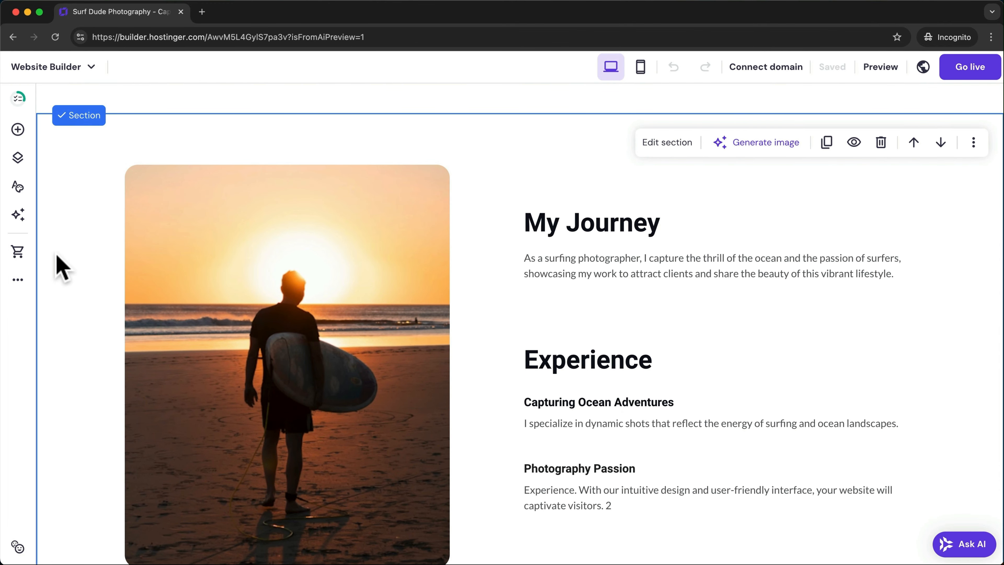
{"action": "scroll", "coordinate": [59, 263], "scroll_direction": "up", "scroll_amount": 15}
{"action": "scroll", "coordinate": [57, 260], "scroll_direction": "up", "scroll_amount": 7}
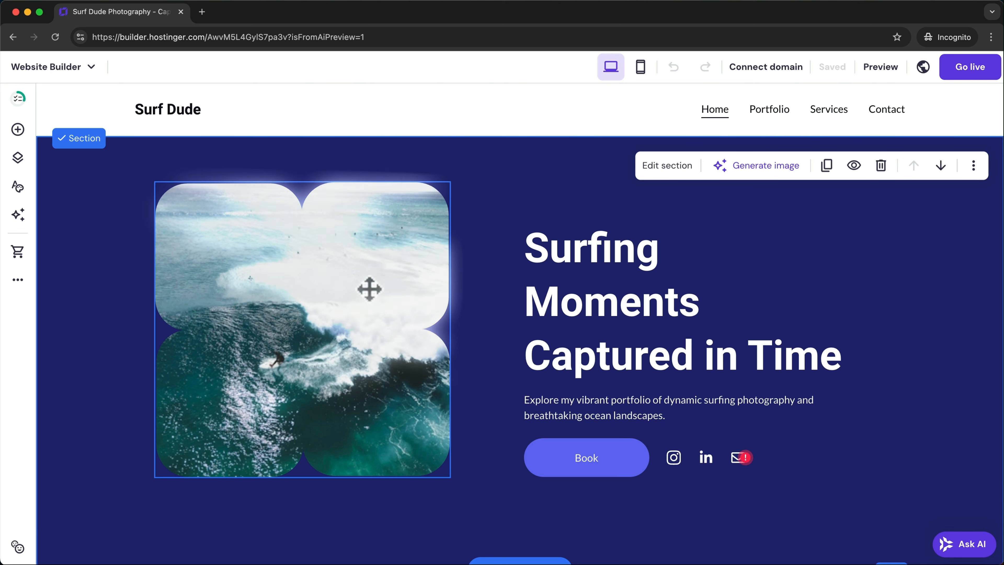
{"action": "key", "text": "super+z"}
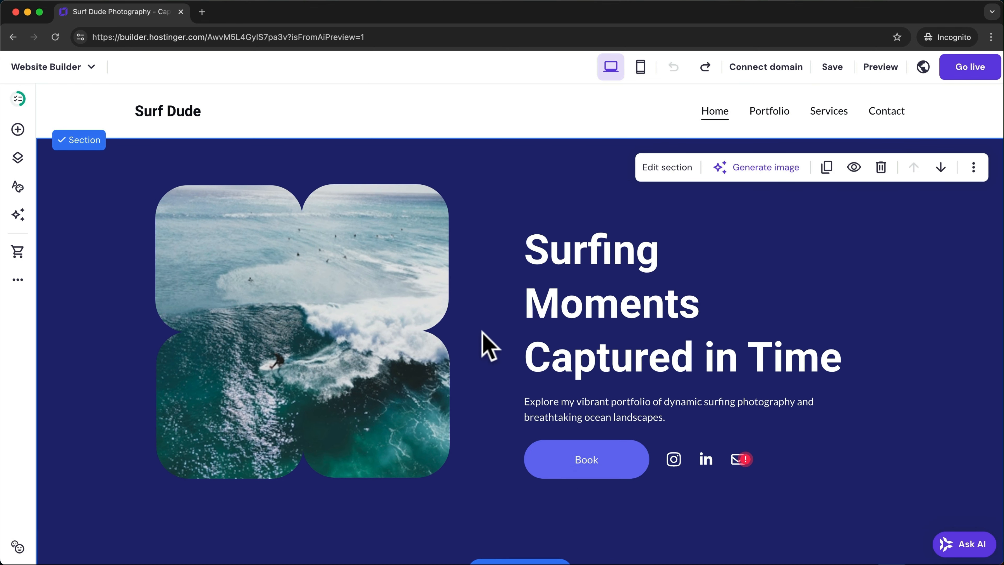
- Rename the hero heading 'Capturing the Art of Surfing', button Book to Contact, and move the photo ~130 px right
{"action": "left_click", "coordinate": [589, 256]}
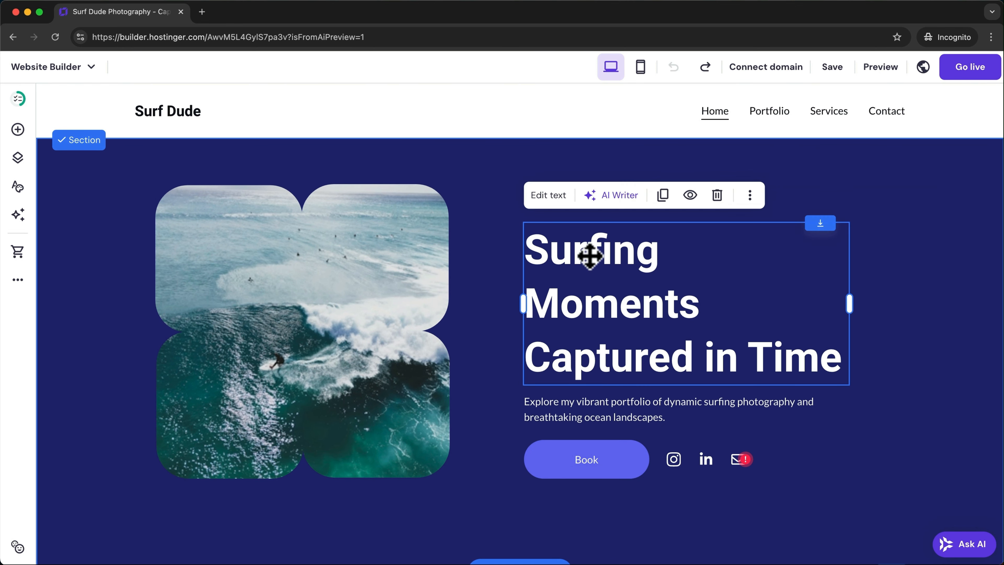
{"action": "left_click", "coordinate": [551, 197]}
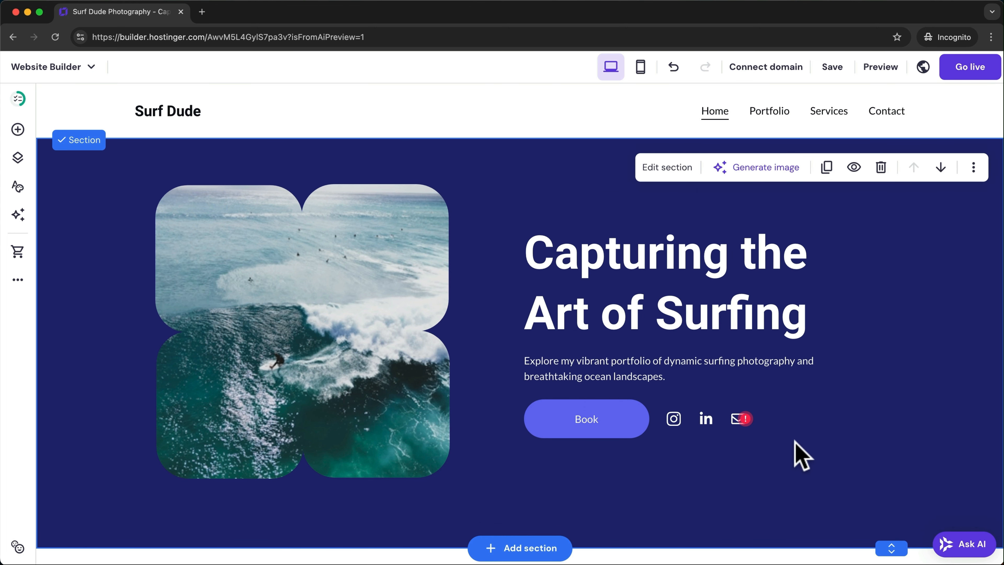
{"action": "left_click", "coordinate": [623, 426]}
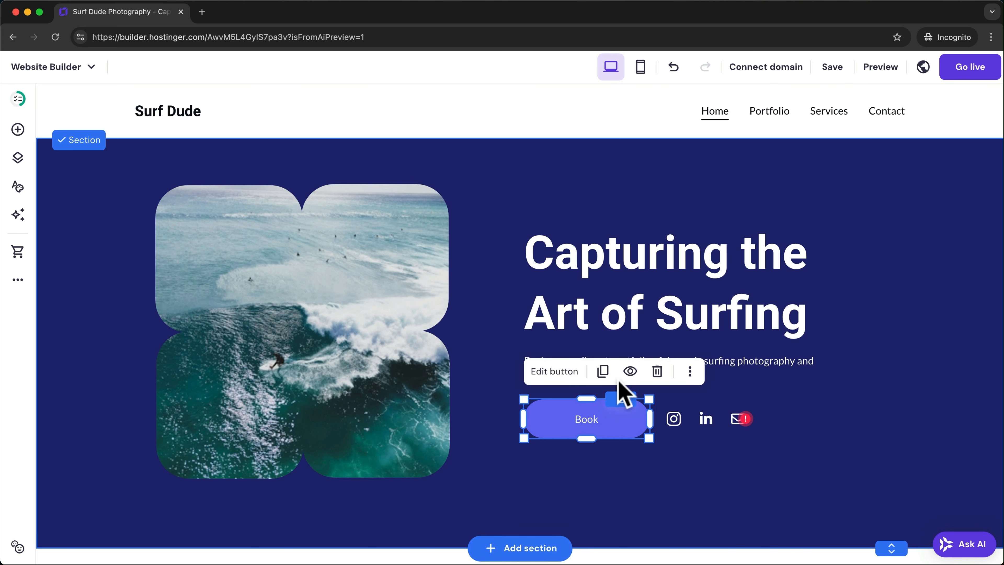
{"action": "left_click", "coordinate": [555, 371]}
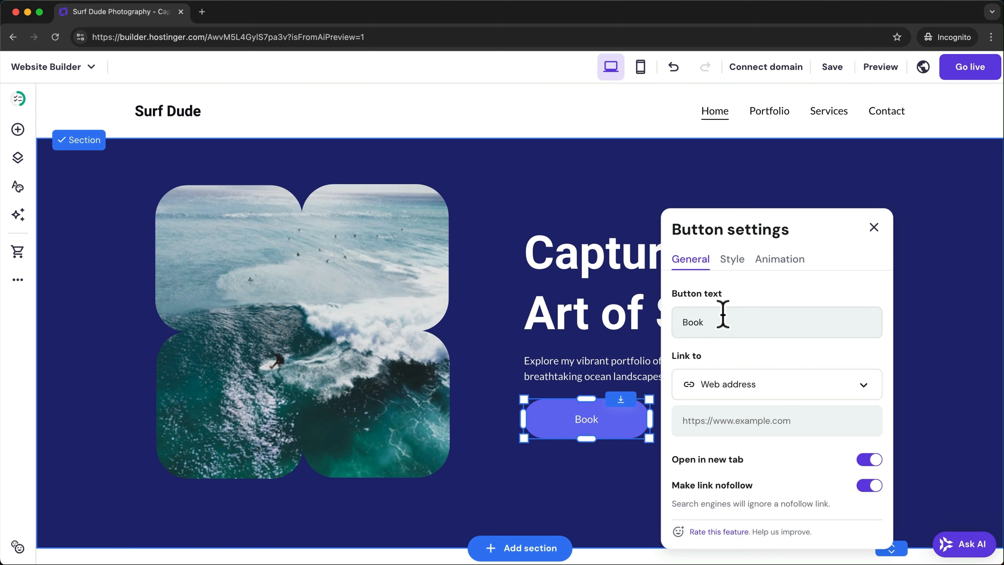
{"action": "left_click", "coordinate": [698, 321]}
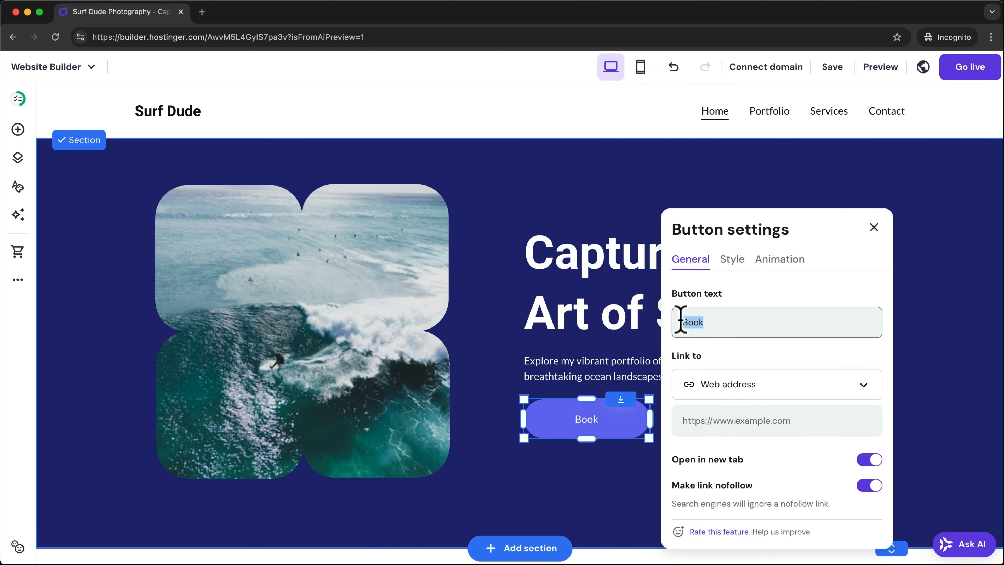
{"action": "type", "text": "Contact"}
{"action": "left_click", "coordinate": [864, 386]}
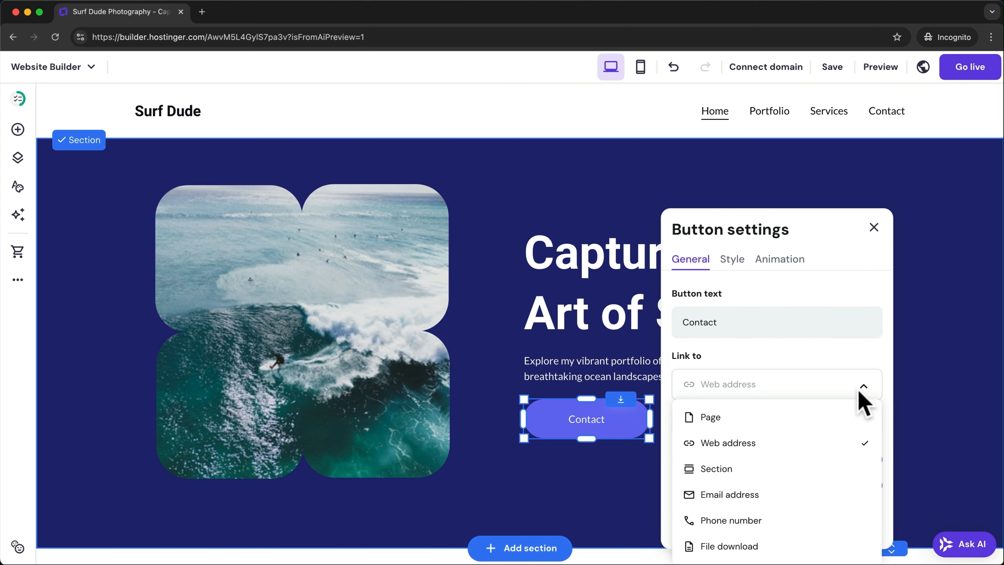
{"action": "left_click", "coordinate": [556, 507]}
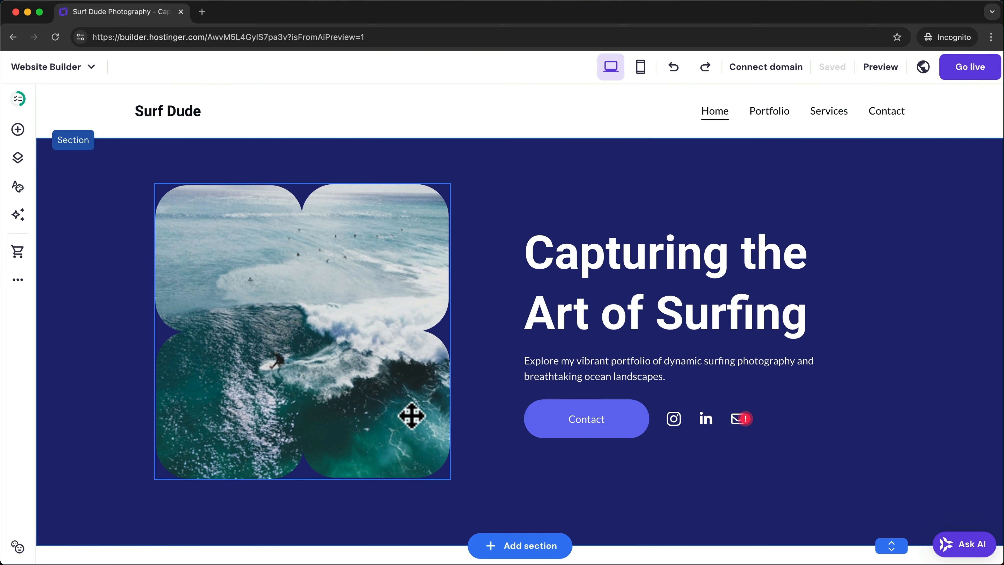
{"action": "left_click", "coordinate": [394, 406]}
{"action": "left_click_drag", "start_coordinate": [394, 406], "coordinate": [418, 419]}
- Replace the Ocean Landscapes image with a newly uploaded surfer JPG from the media library
{"action": "scroll", "coordinate": [493, 426], "scroll_direction": "down", "scroll_amount": 12}
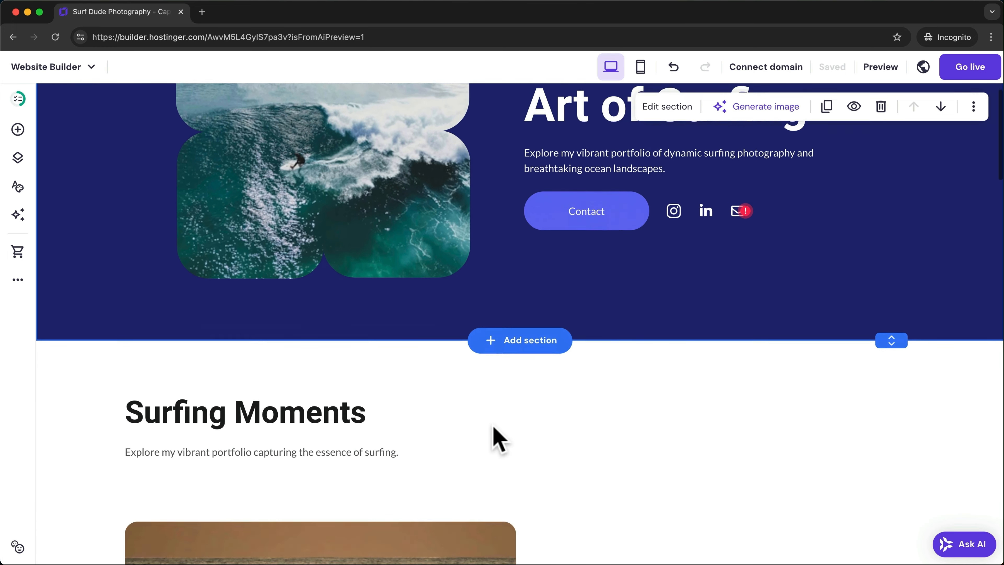
{"action": "scroll", "coordinate": [499, 439], "scroll_direction": "down", "scroll_amount": 2}
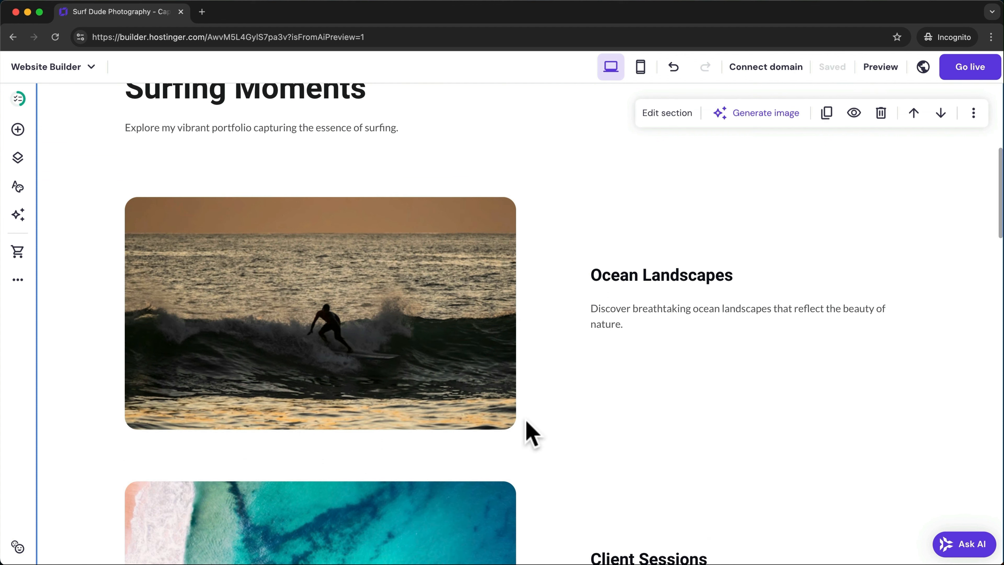
{"action": "left_click", "coordinate": [392, 293]}
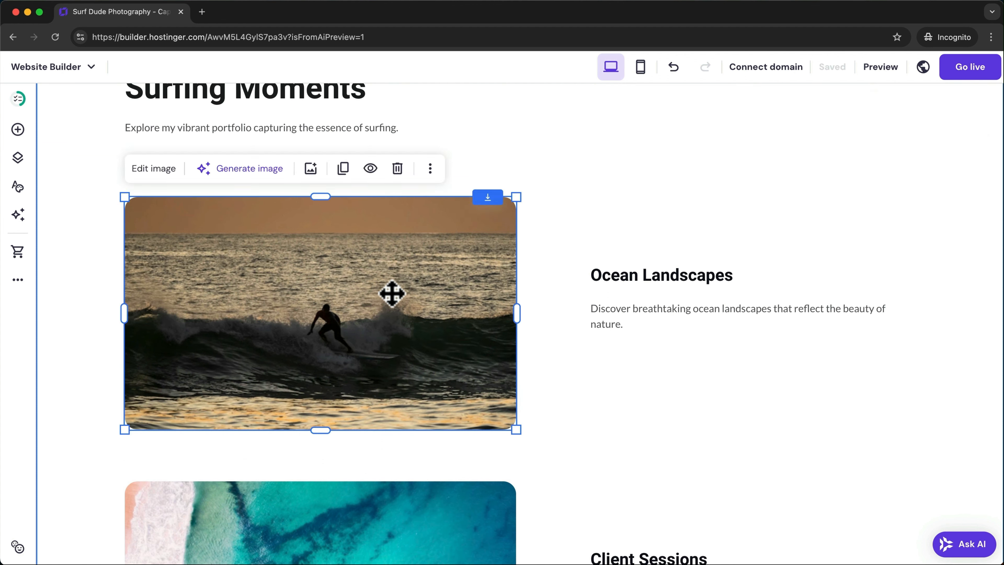
{"action": "left_click", "coordinate": [153, 169]}
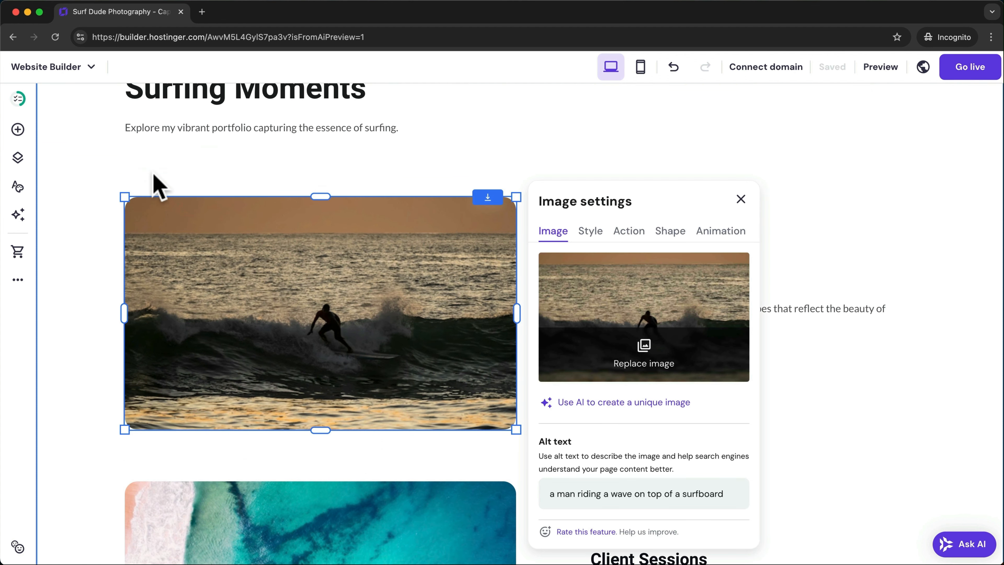
{"action": "left_click", "coordinate": [657, 362]}
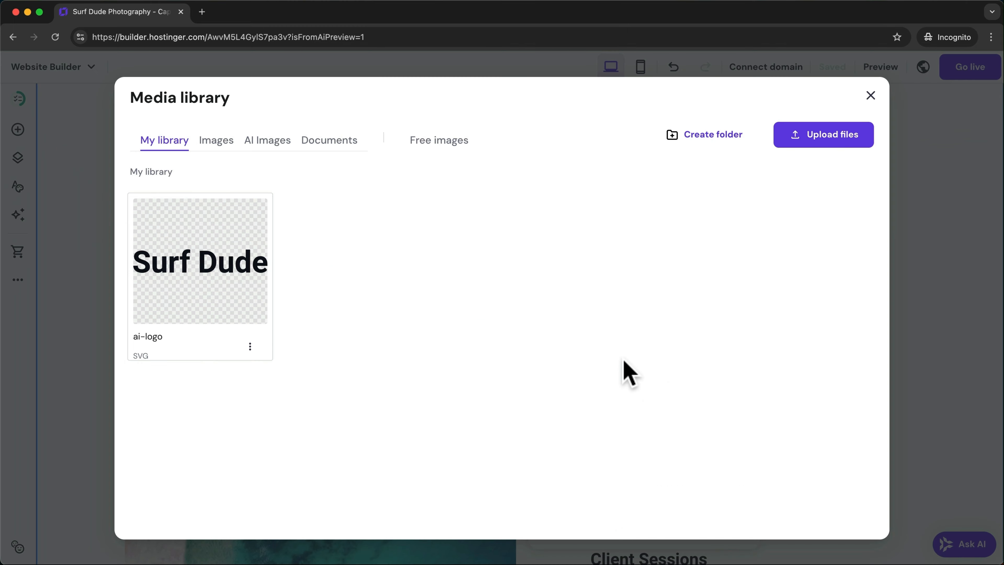
{"action": "left_click_drag", "start_coordinate": [511, 543], "coordinate": [405, 317]}
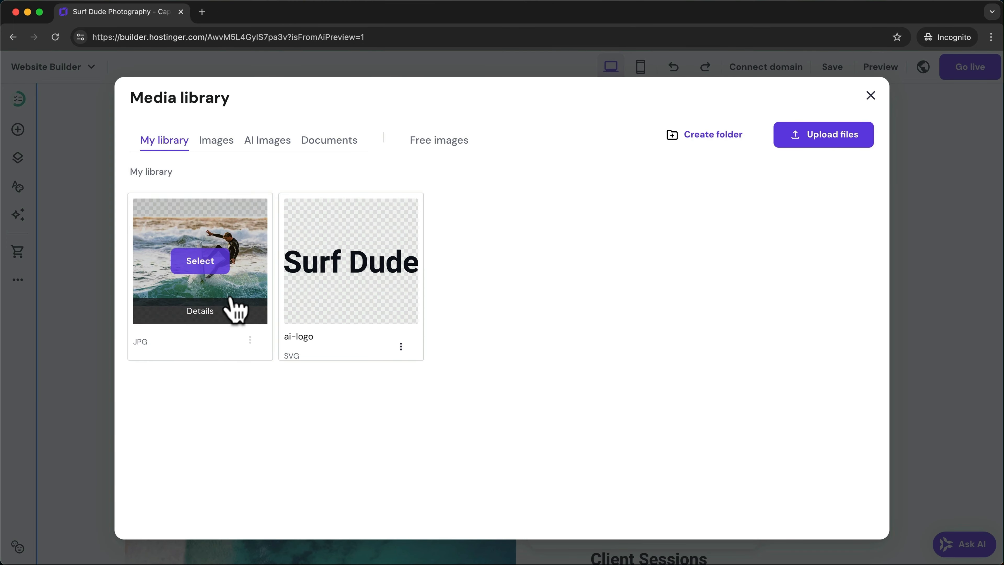
{"action": "left_click", "coordinate": [209, 264]}
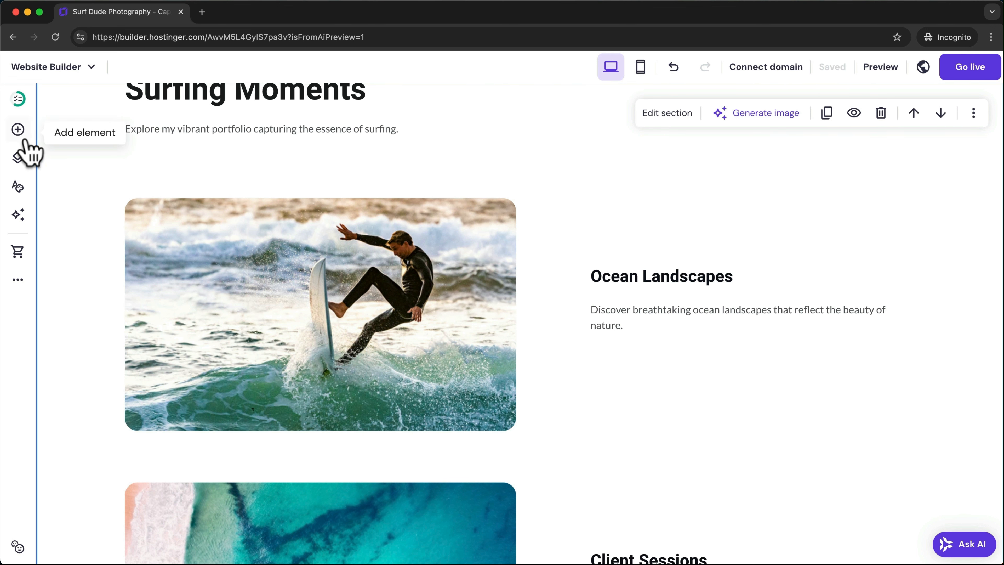
- Add a button labelled Portfolio beside the Ocean Landscapes text and align it under the description
{"action": "left_click", "coordinate": [18, 129]}
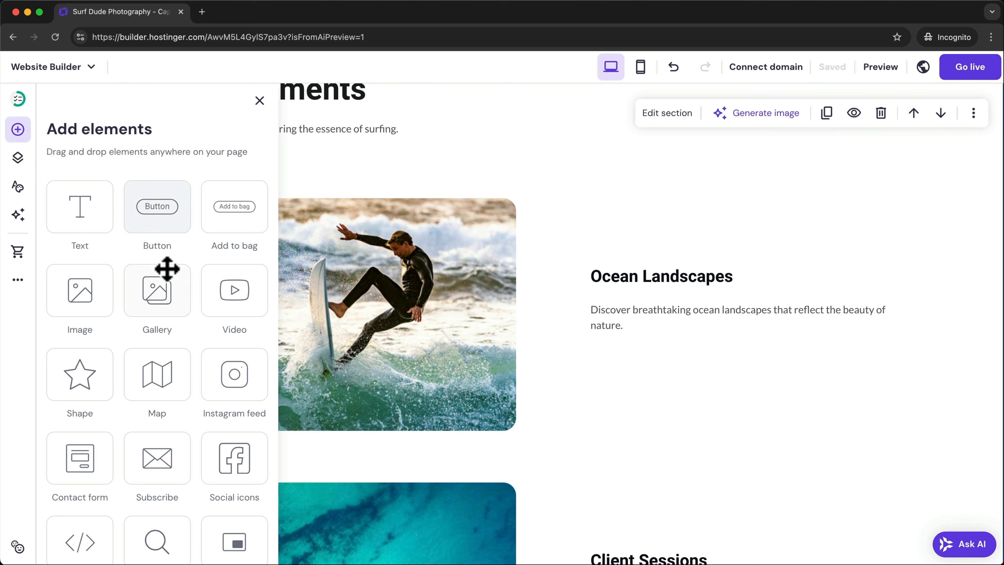
{"action": "scroll", "coordinate": [167, 269], "scroll_direction": "down", "scroll_amount": 2}
{"action": "scroll", "coordinate": [167, 269], "scroll_direction": "up", "scroll_amount": 2}
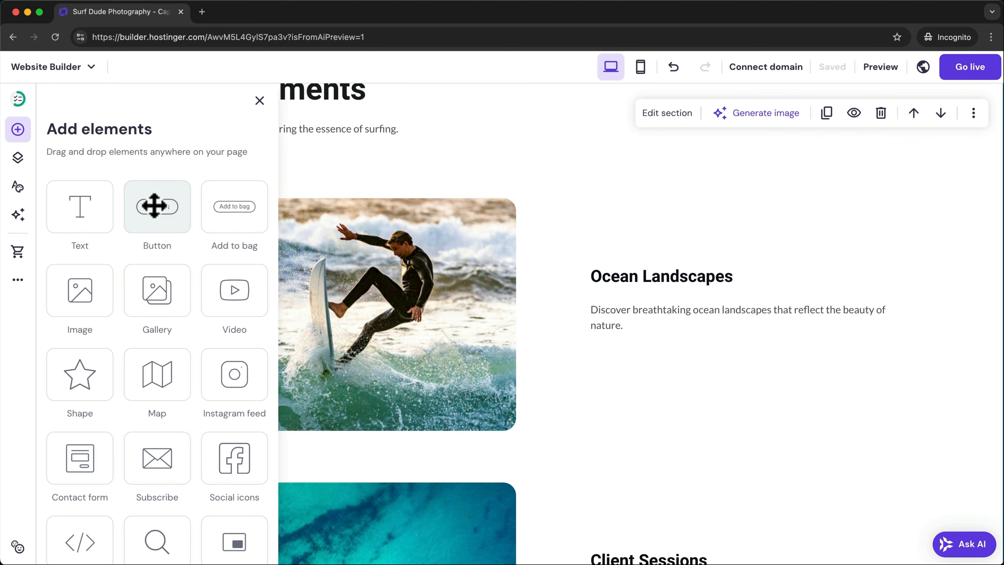
{"action": "left_click_drag", "start_coordinate": [153, 204], "coordinate": [642, 392]}
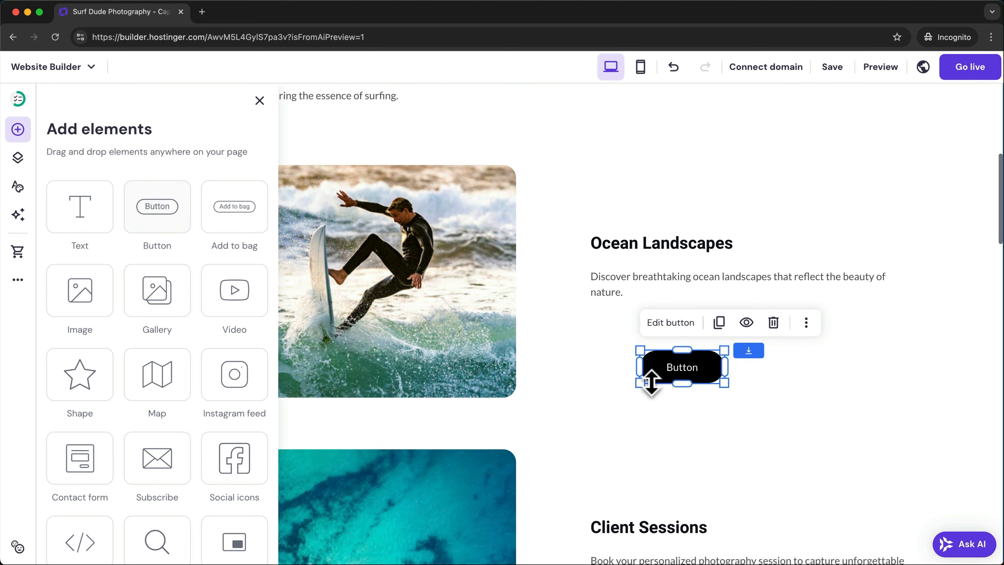
{"action": "left_click", "coordinate": [670, 322]}
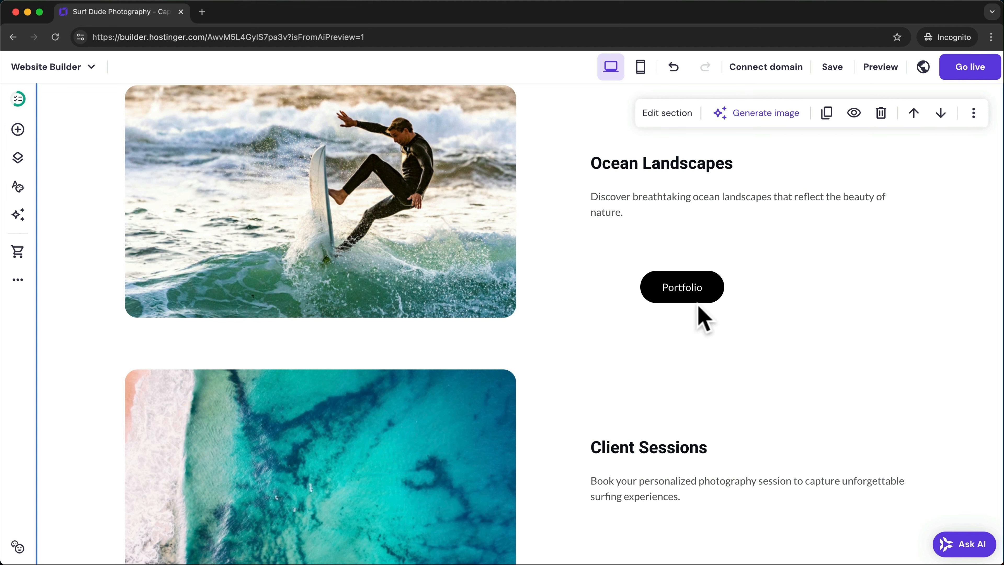
{"action": "left_click_drag", "start_coordinate": [696, 296], "coordinate": [648, 261]}
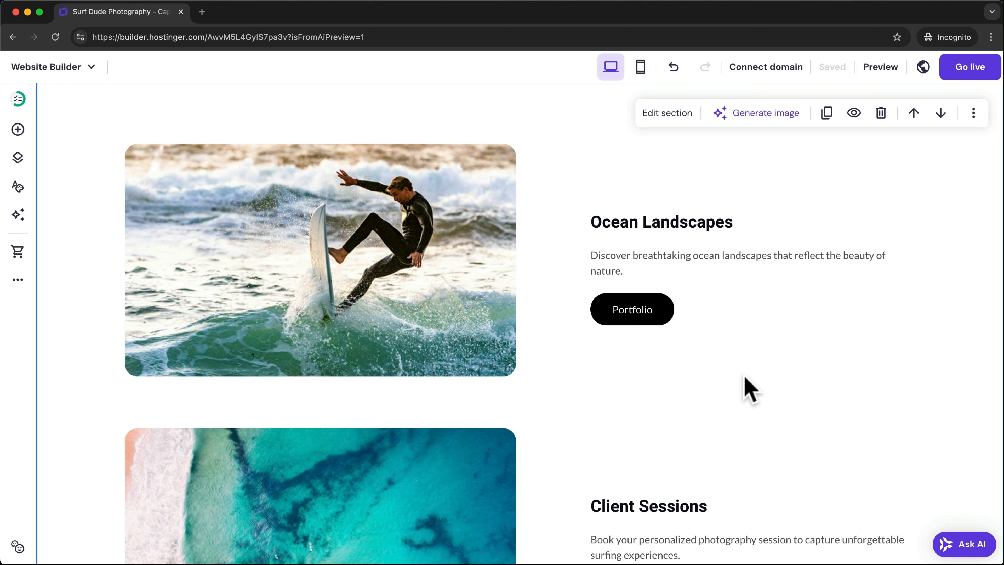
{"action": "scroll", "coordinate": [746, 379], "scroll_direction": "down", "scroll_amount": 8}
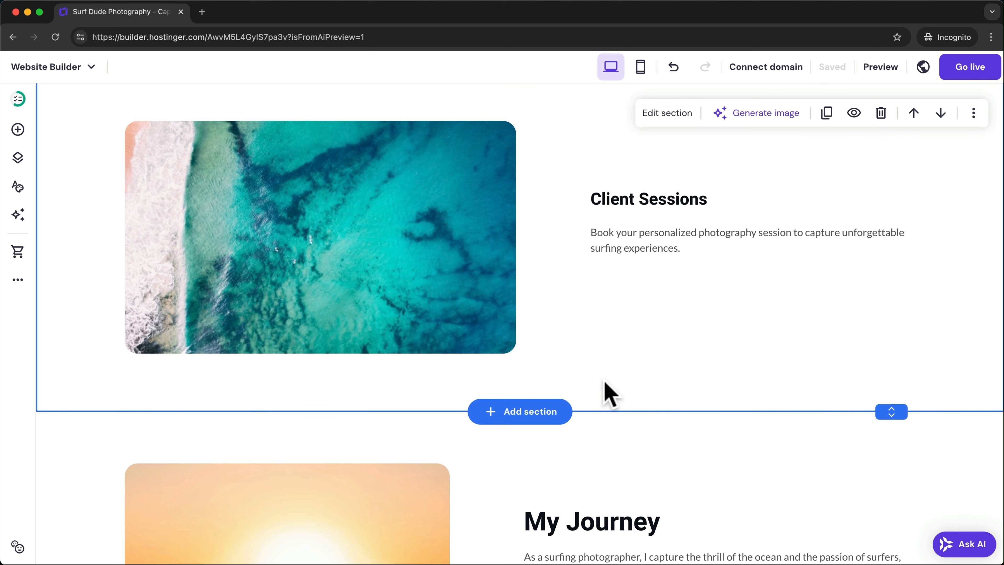
- Insert the 'A short story about us' template from the About category after Client Sessions
{"action": "left_click", "coordinate": [527, 415]}
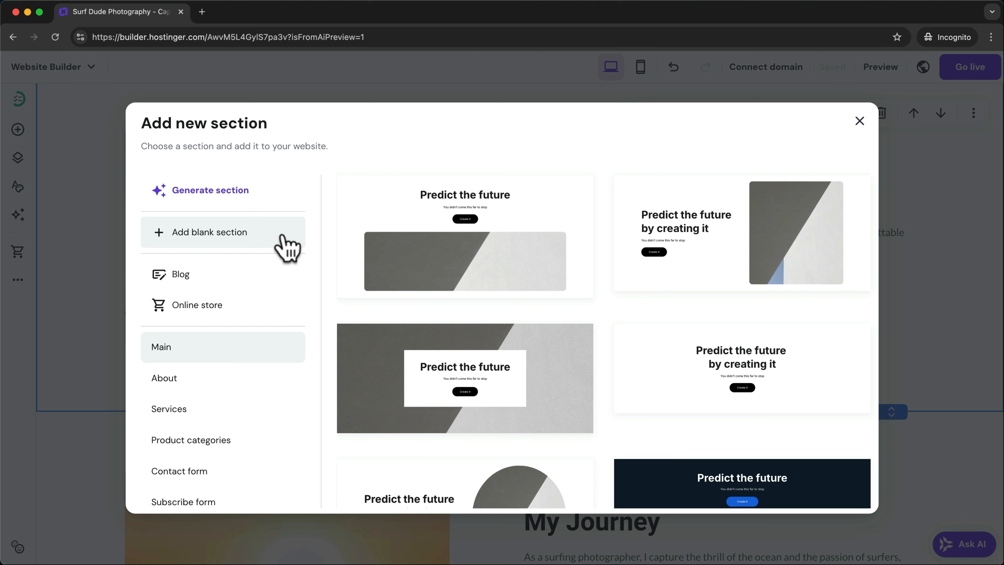
{"action": "left_click", "coordinate": [222, 383]}
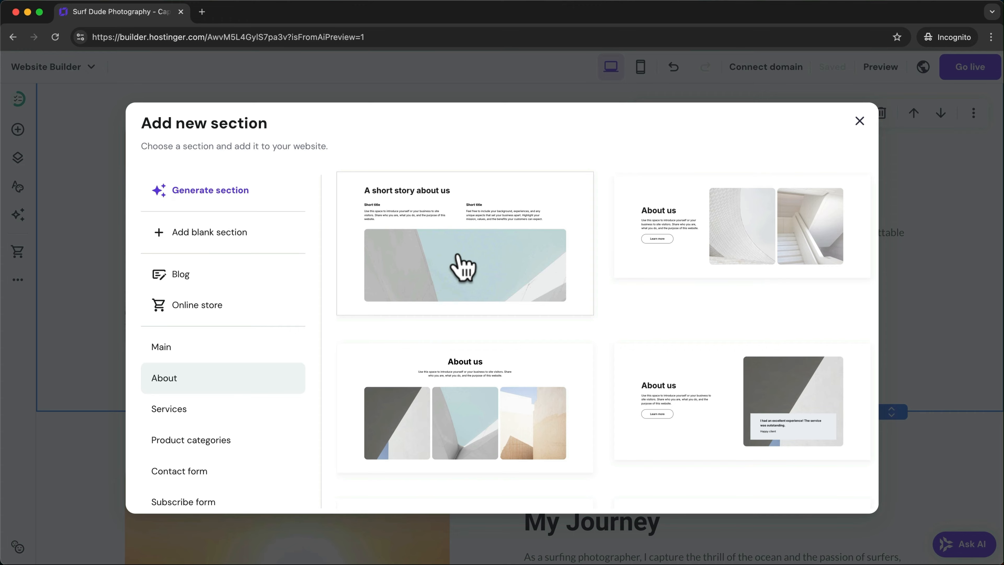
{"action": "left_click", "coordinate": [463, 267]}
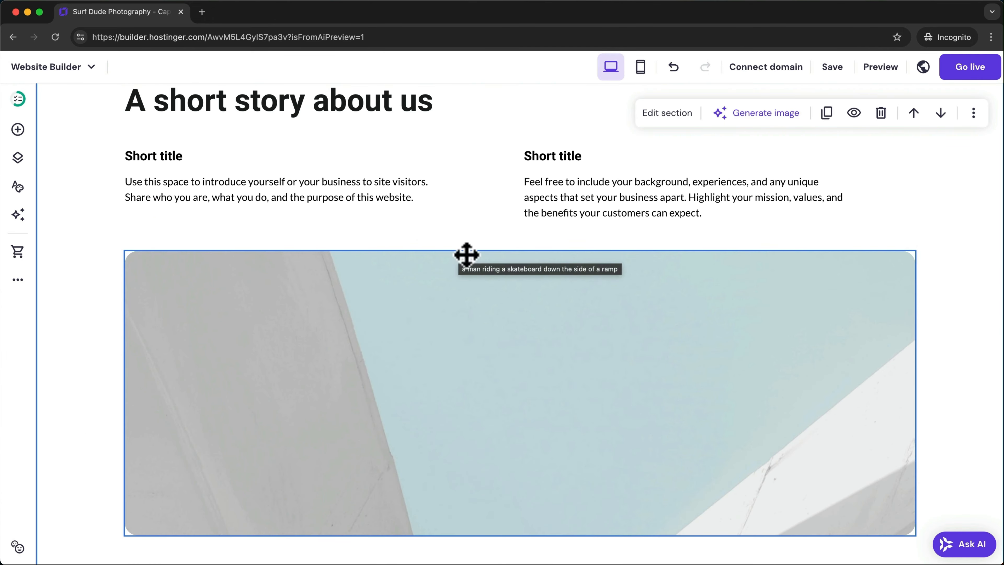
- Delete the right-hand paragraph and then the whole story section, then undo to restore it
{"action": "key", "text": "super+z"}
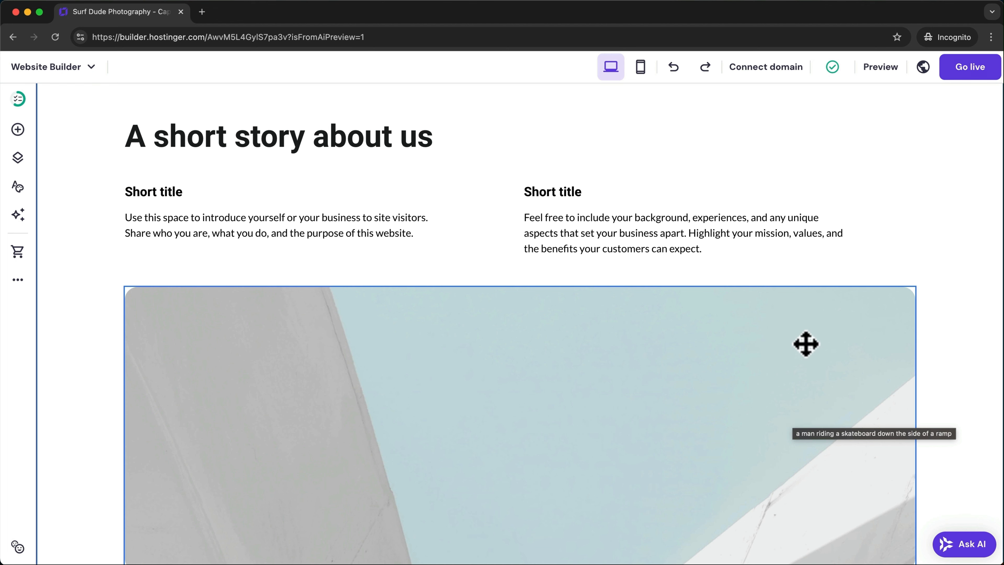
{"action": "left_click", "coordinate": [708, 240]}
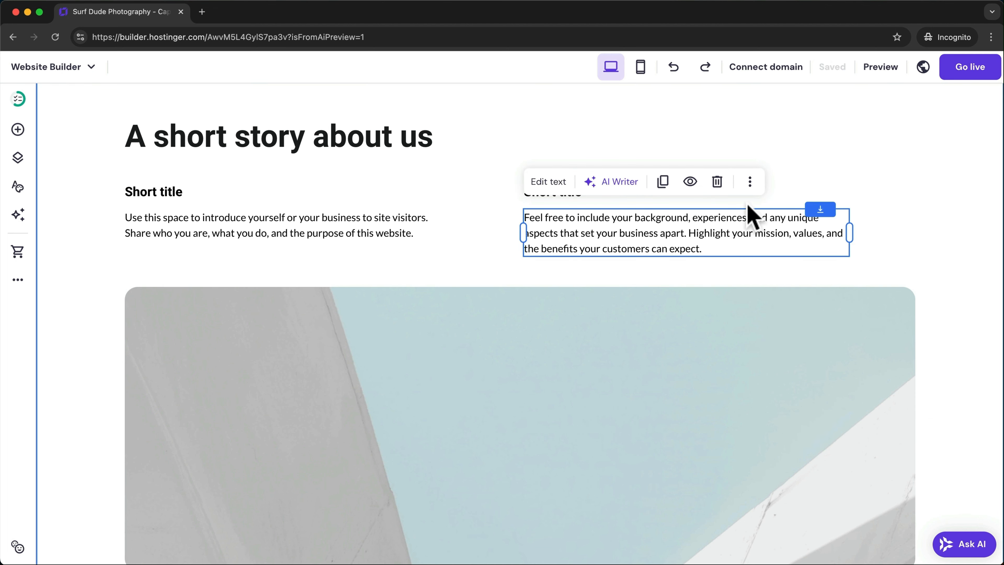
{"action": "left_click", "coordinate": [717, 181]}
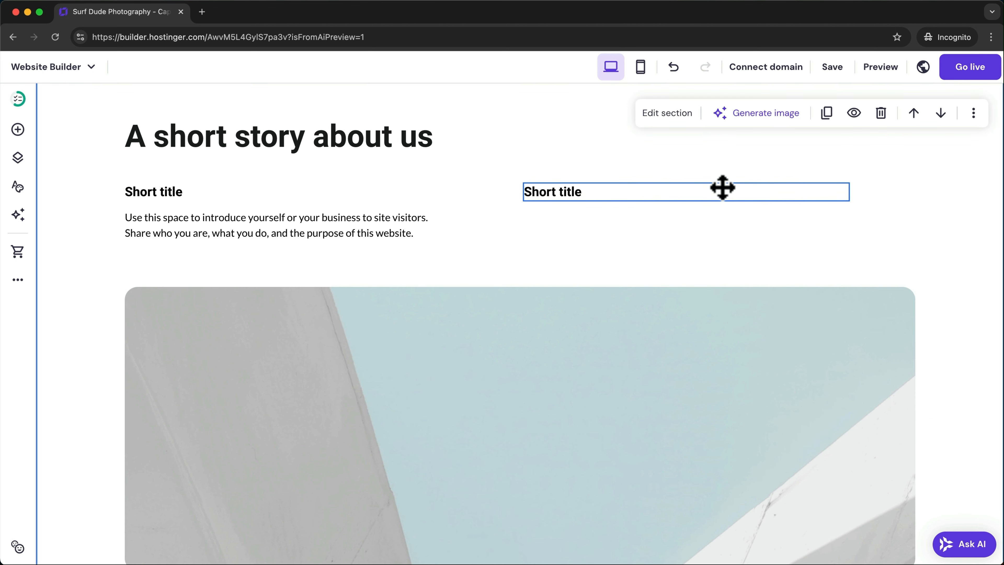
{"action": "scroll", "coordinate": [722, 187], "scroll_direction": "up", "scroll_amount": 2}
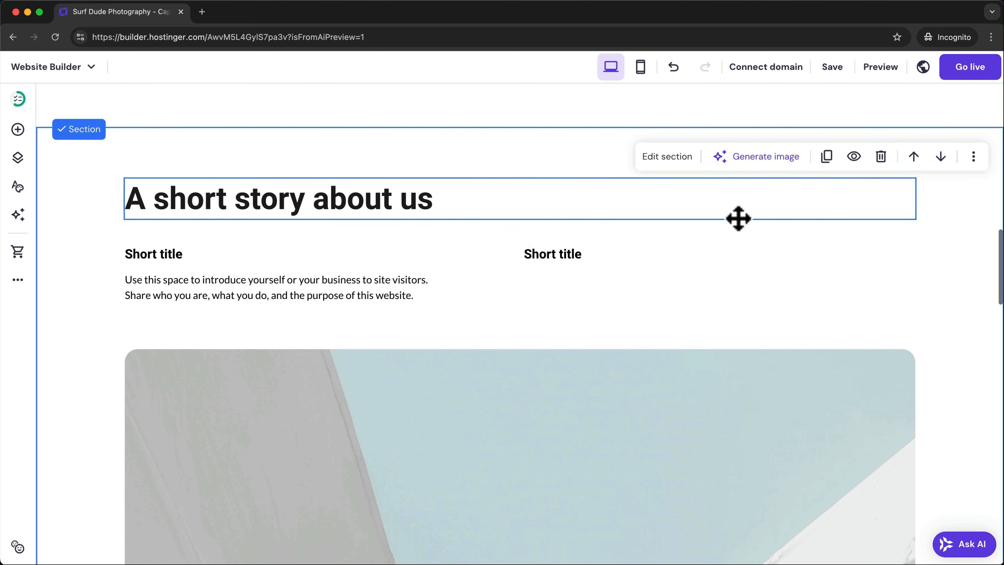
{"action": "left_click", "coordinate": [881, 156]}
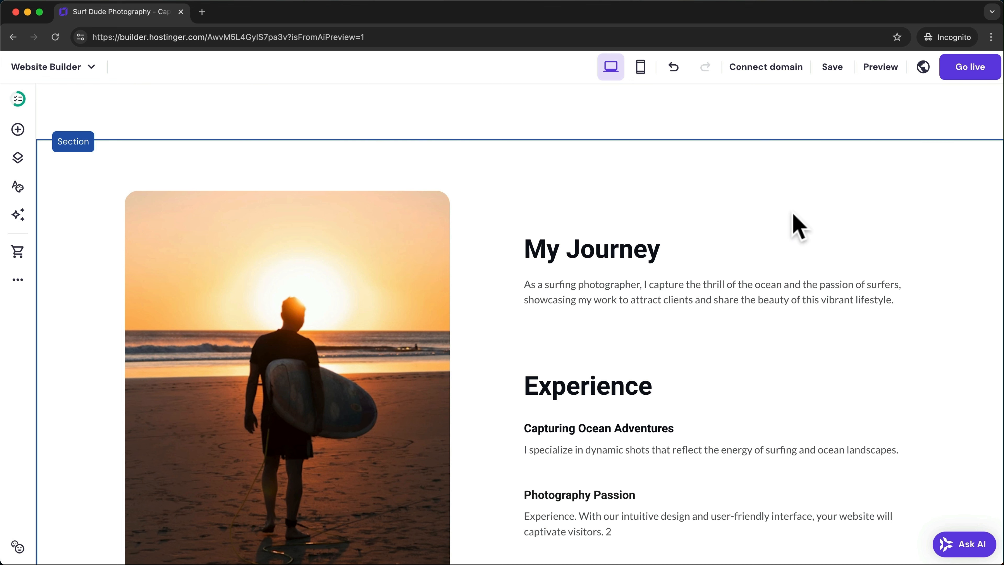
{"action": "left_click", "coordinate": [674, 73]}
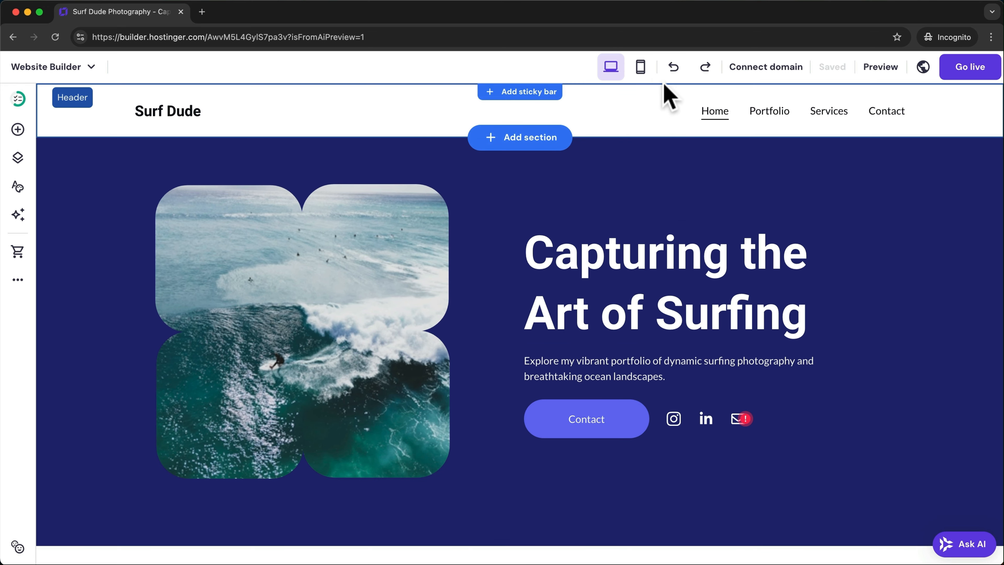
- In mobile view, move the Portfolio button up directly beneath the Client Sessions text
{"action": "left_click", "coordinate": [641, 70]}
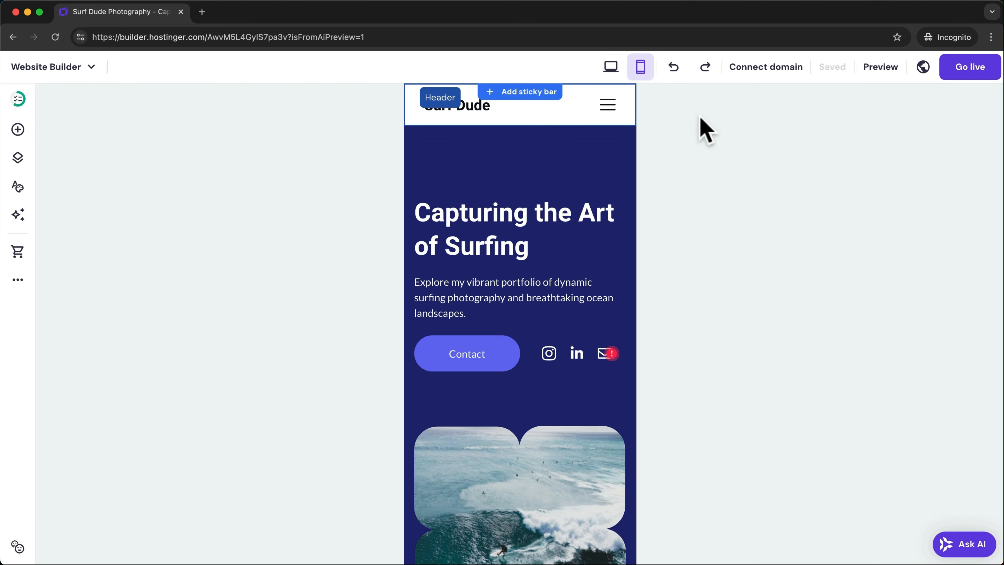
{"action": "scroll", "coordinate": [533, 317], "scroll_direction": "down", "scroll_amount": 7}
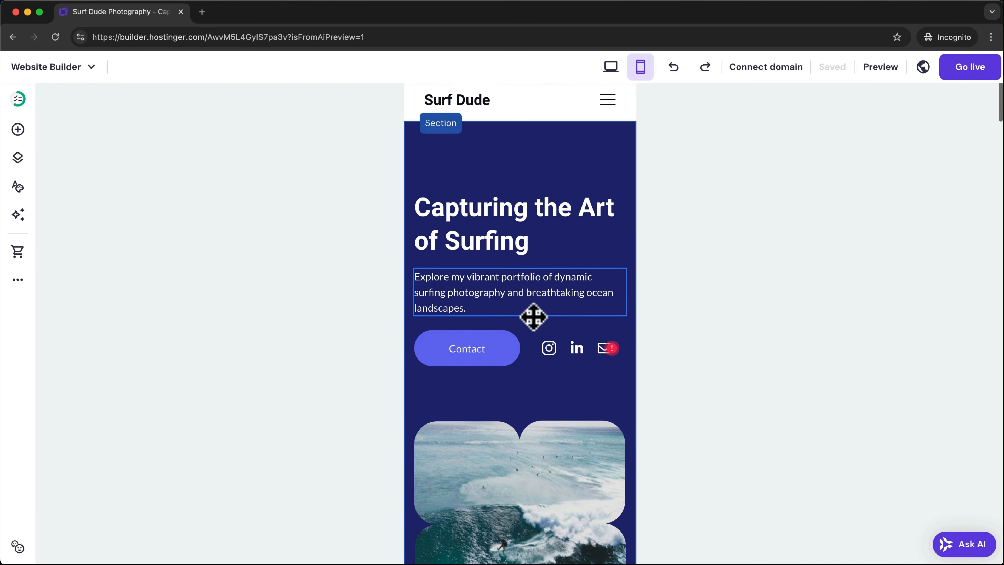
{"action": "scroll", "coordinate": [533, 317], "scroll_direction": "down", "scroll_amount": 15}
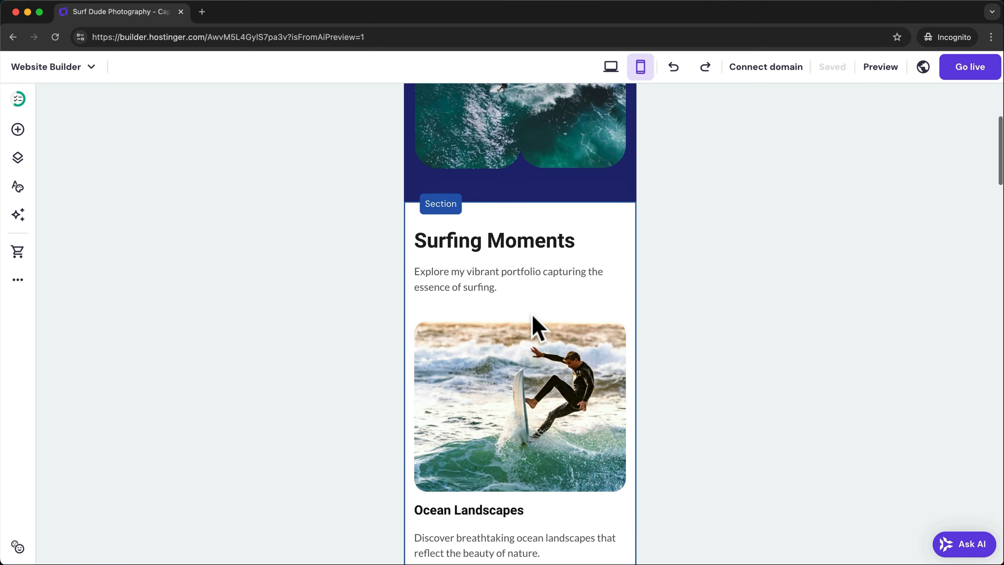
{"action": "scroll", "coordinate": [533, 317], "scroll_direction": "down", "scroll_amount": 4}
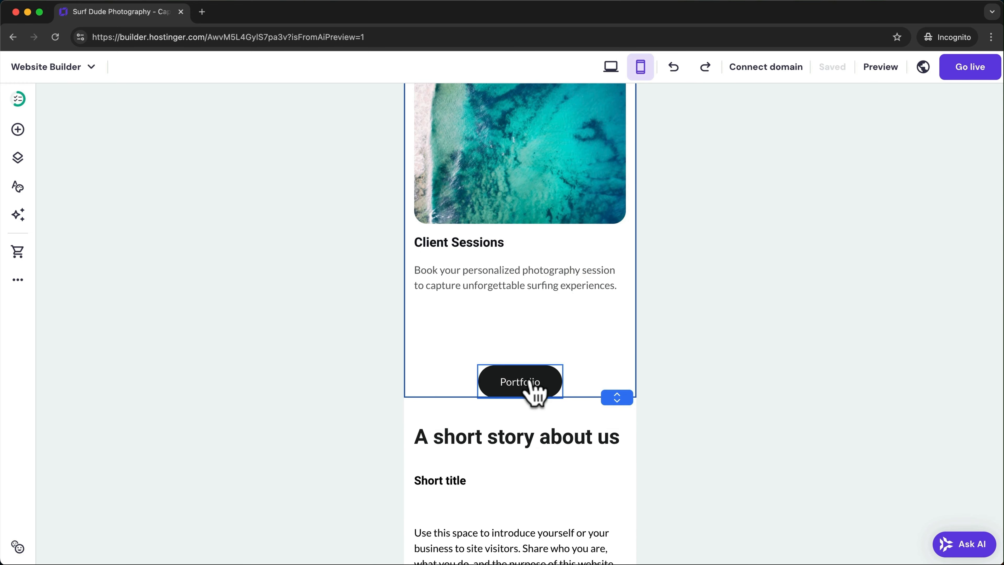
{"action": "left_click_drag", "start_coordinate": [531, 392], "coordinate": [468, 322]}
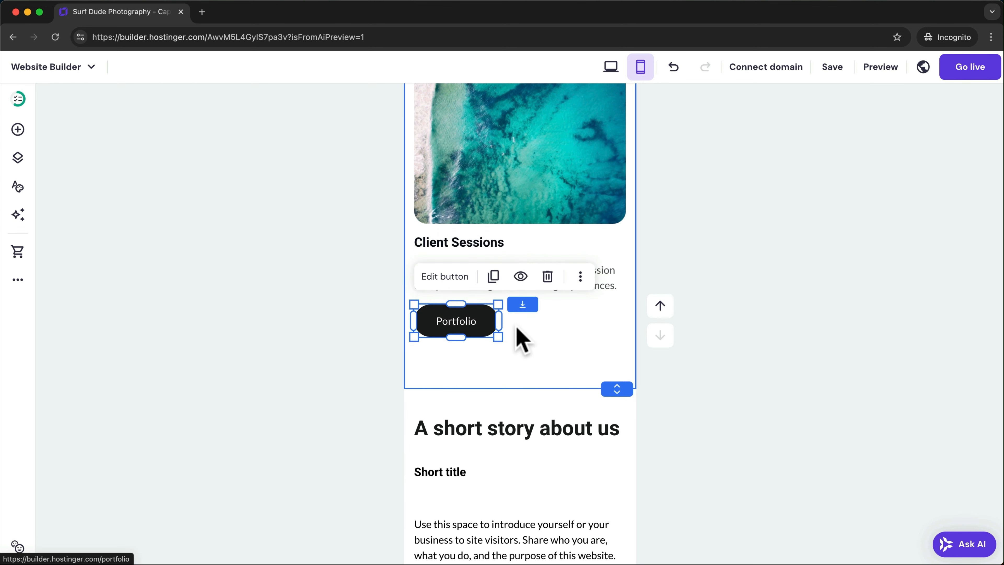
{"action": "left_click", "coordinate": [600, 316]}
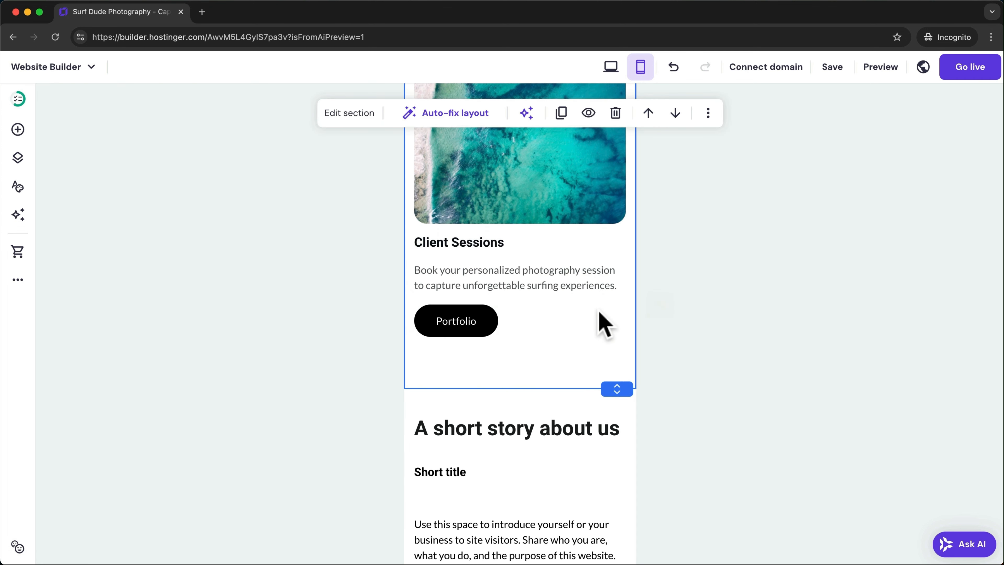
{"action": "scroll", "coordinate": [585, 386], "scroll_direction": "down", "scroll_amount": 5}
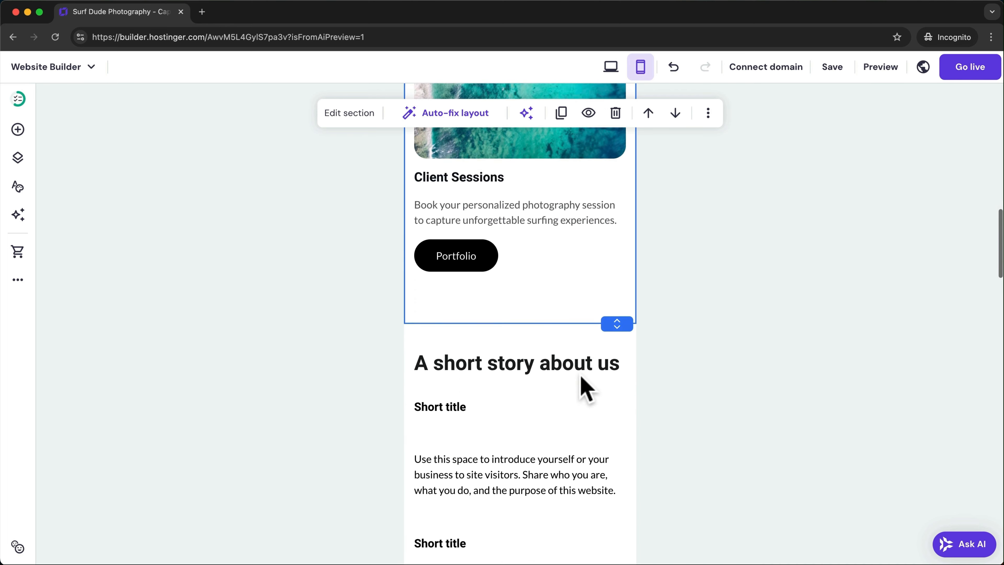
{"action": "scroll", "coordinate": [585, 387], "scroll_direction": "up", "scroll_amount": 2}
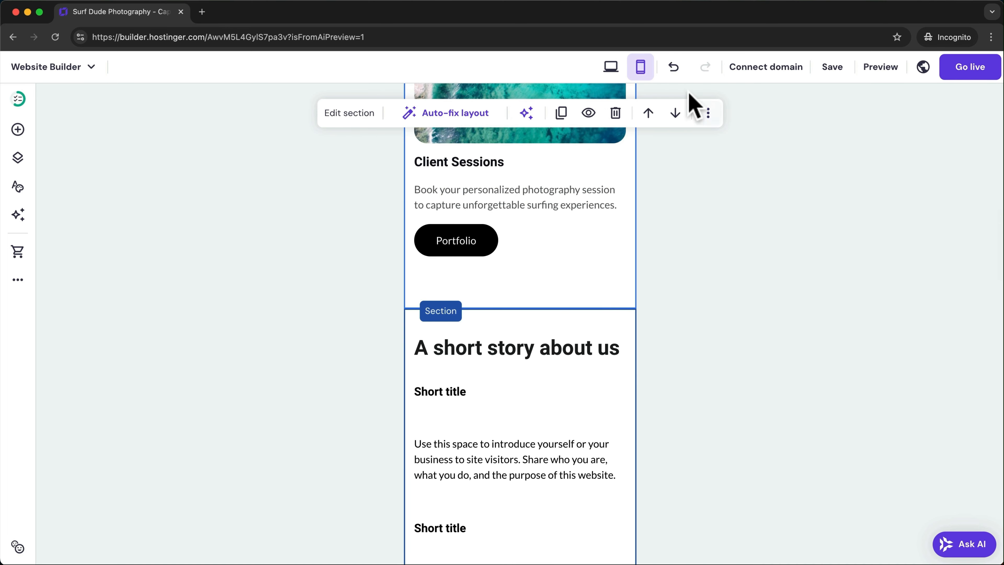
- Check the page in desktop layout, then return to the mobile layout and review it
{"action": "left_click", "coordinate": [611, 67]}
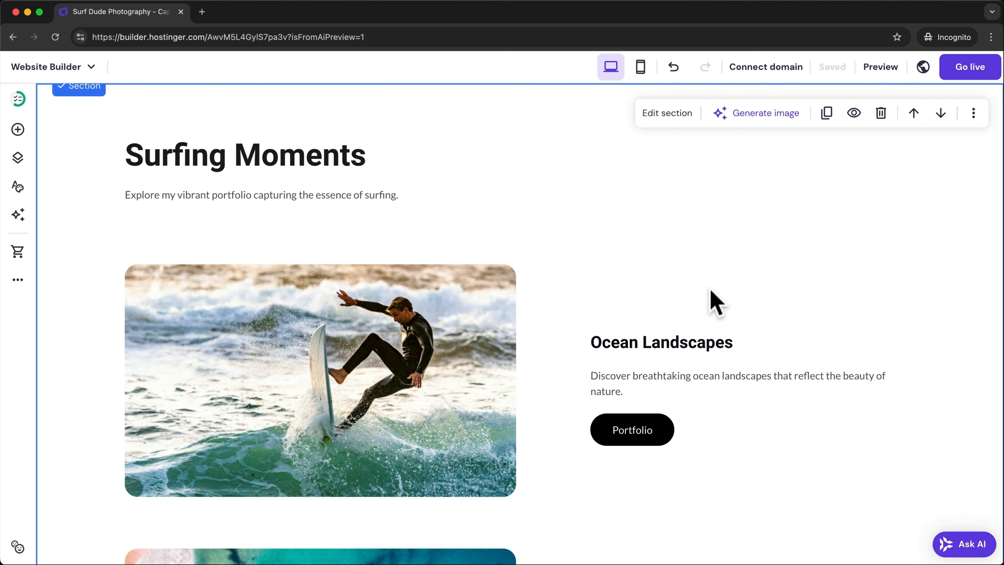
{"action": "left_click", "coordinate": [640, 67]}
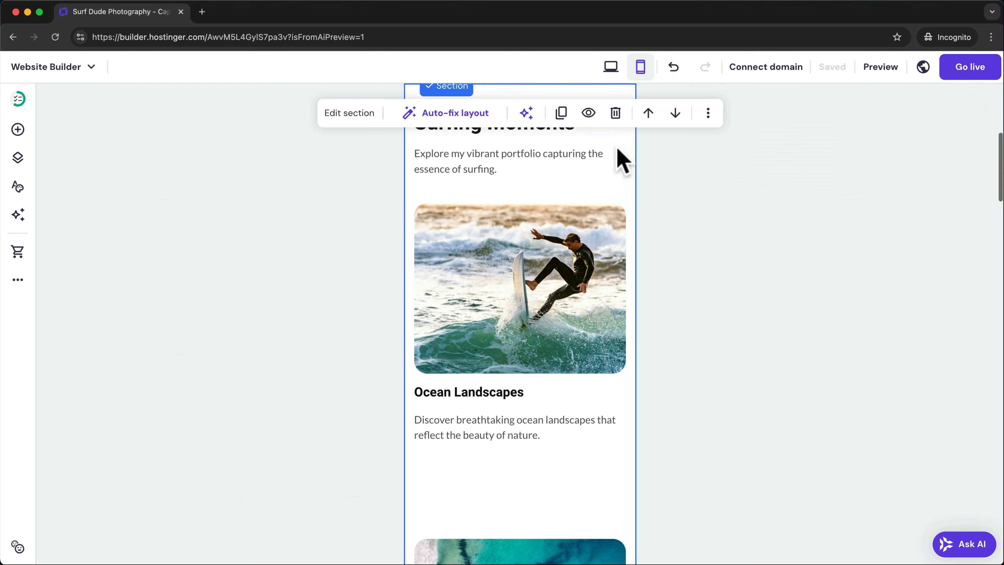
{"action": "scroll", "coordinate": [511, 375], "scroll_direction": "up", "scroll_amount": 2}
{"action": "scroll", "coordinate": [510, 378], "scroll_direction": "down", "scroll_amount": 10}
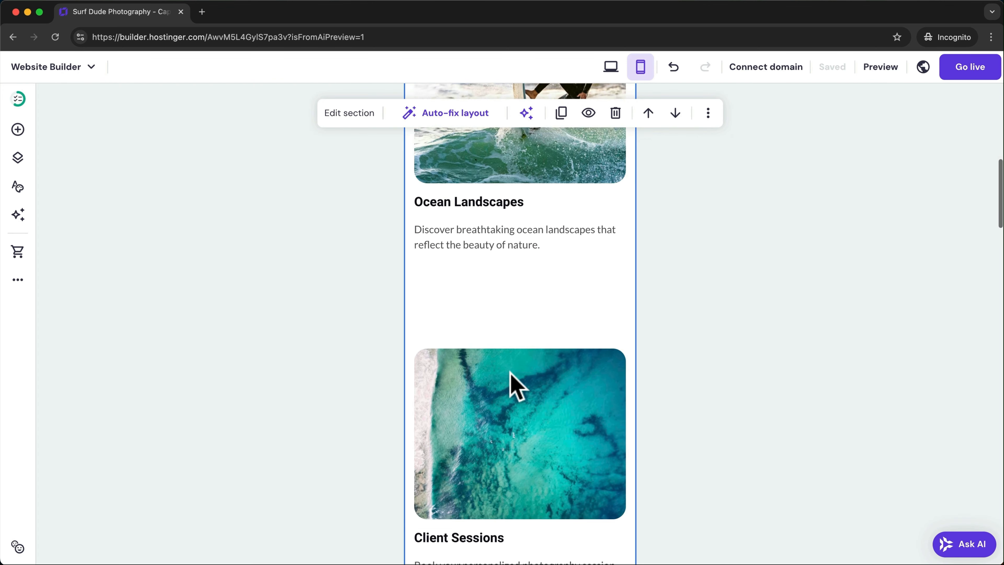
{"action": "scroll", "coordinate": [511, 375], "scroll_direction": "down", "scroll_amount": 4}
{"action": "scroll", "coordinate": [512, 375], "scroll_direction": "up", "scroll_amount": 7}
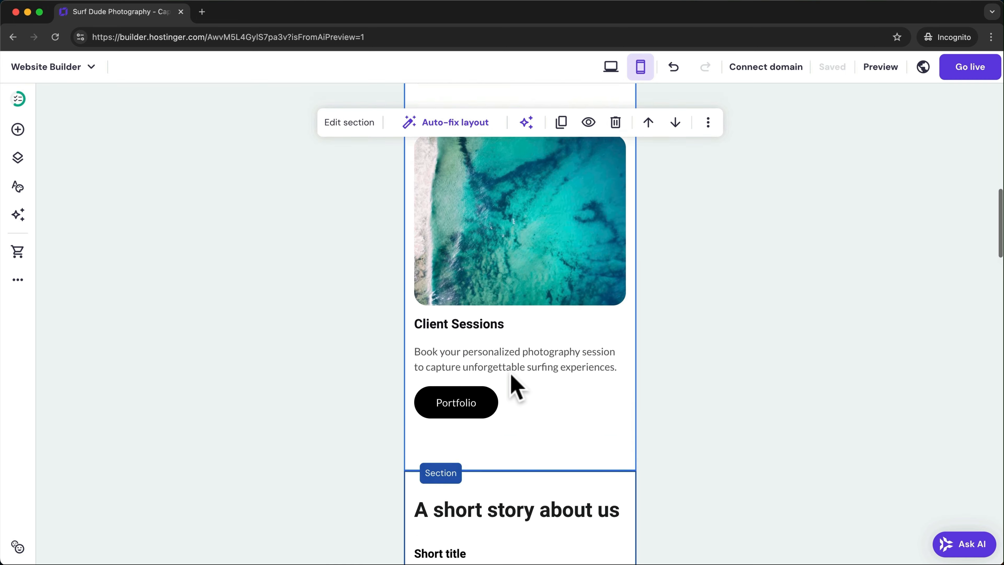
{"action": "scroll", "coordinate": [512, 375], "scroll_direction": "up", "scroll_amount": 8}
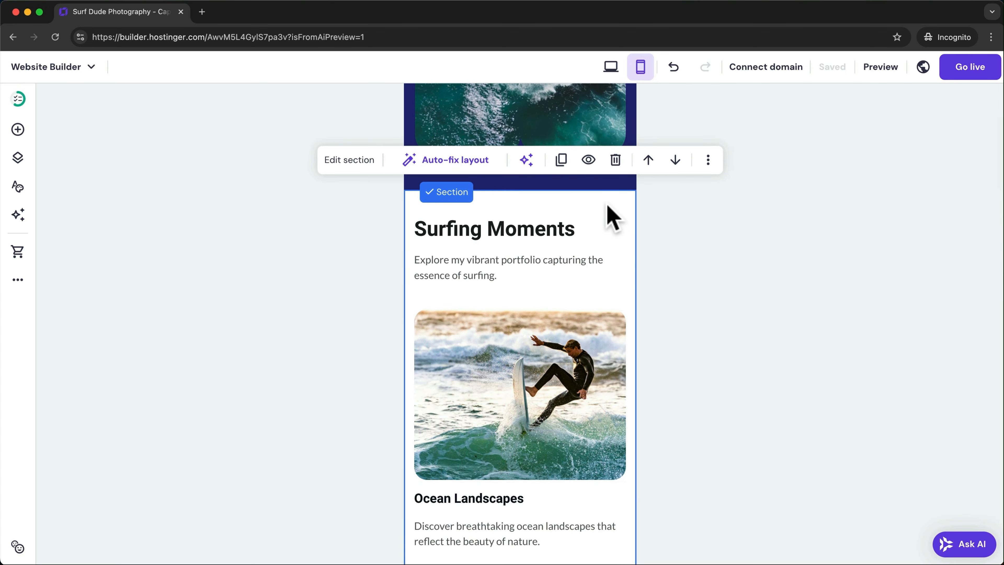
- Hide the Surfing Moments section on mobile
{"action": "left_click", "coordinate": [589, 159]}
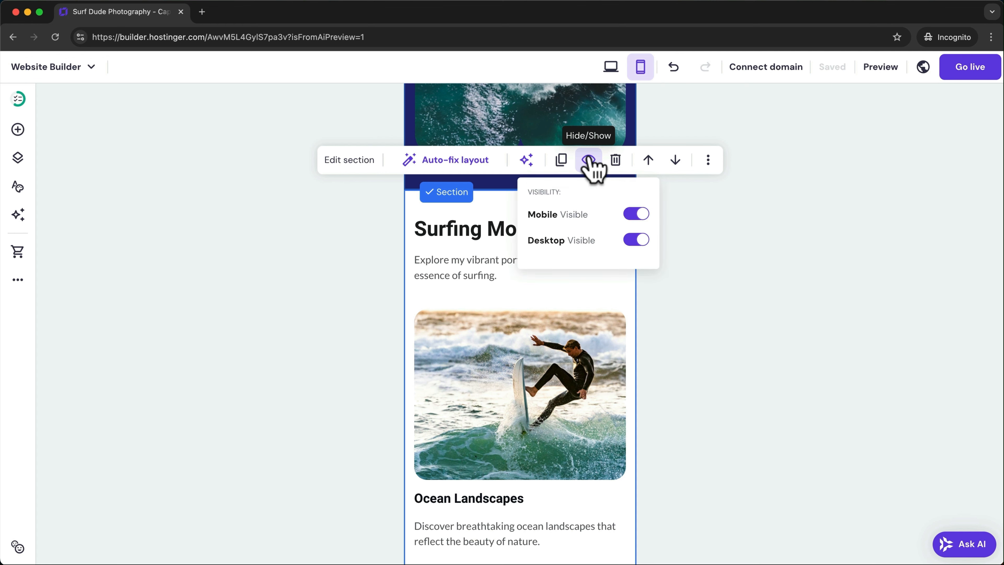
{"action": "left_click", "coordinate": [640, 220]}
{"action": "scroll", "coordinate": [701, 279], "scroll_direction": "down", "scroll_amount": 1}
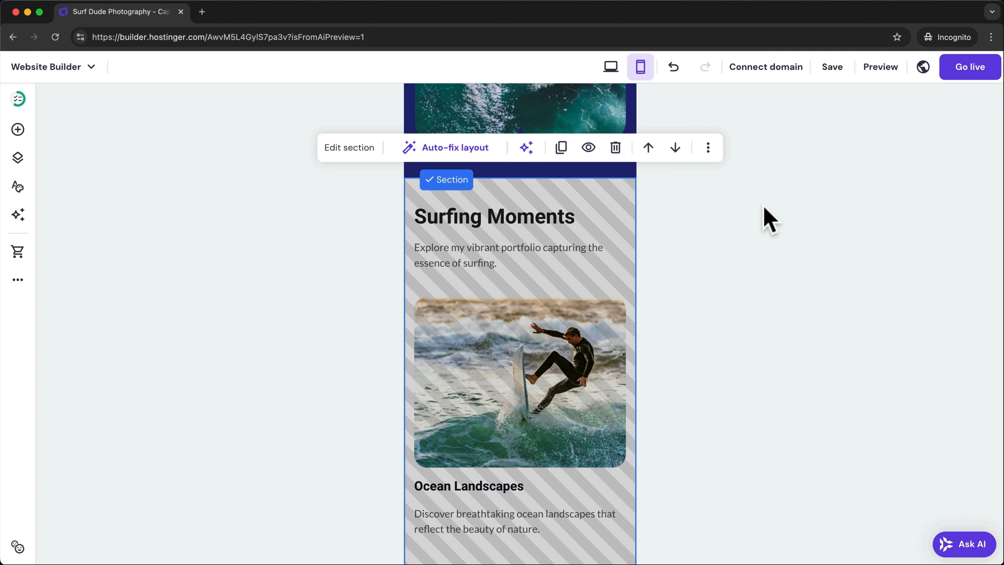
- In desktop layout, hide the 'A short story about us' section on desktop
{"action": "left_click", "coordinate": [611, 67]}
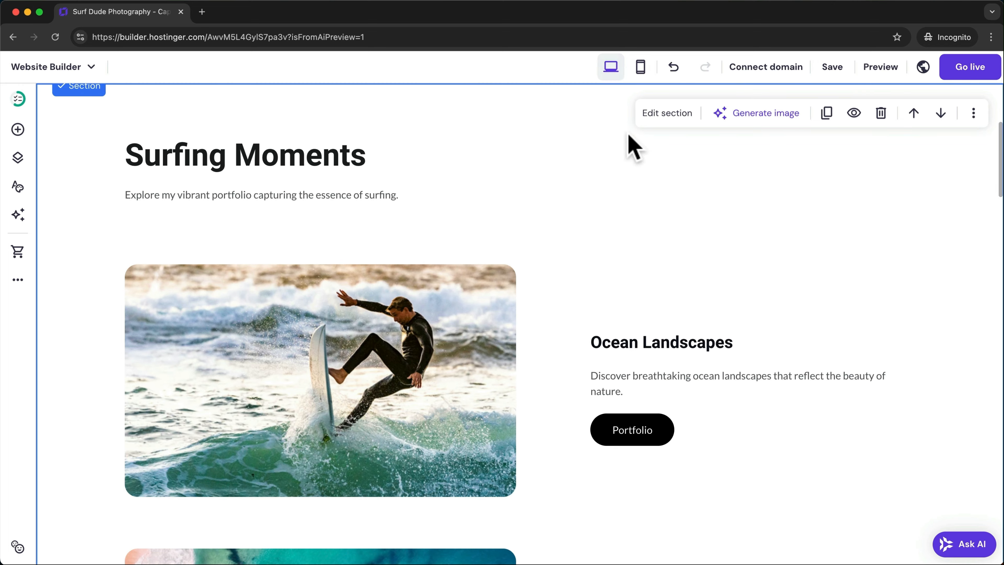
{"action": "scroll", "coordinate": [611, 314], "scroll_direction": "down", "scroll_amount": 15}
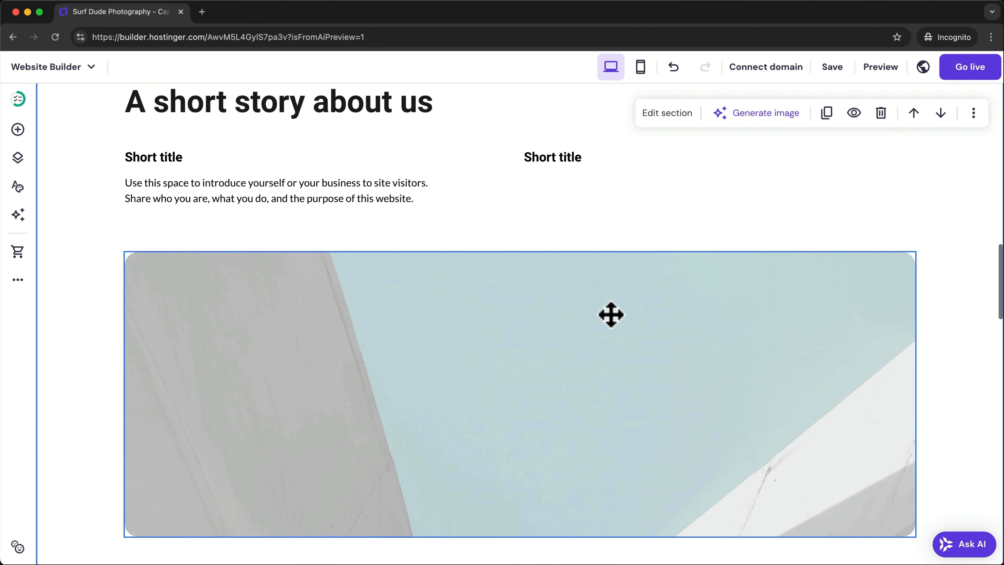
{"action": "scroll", "coordinate": [610, 315], "scroll_direction": "up", "scroll_amount": 3}
{"action": "left_click", "coordinate": [854, 149]}
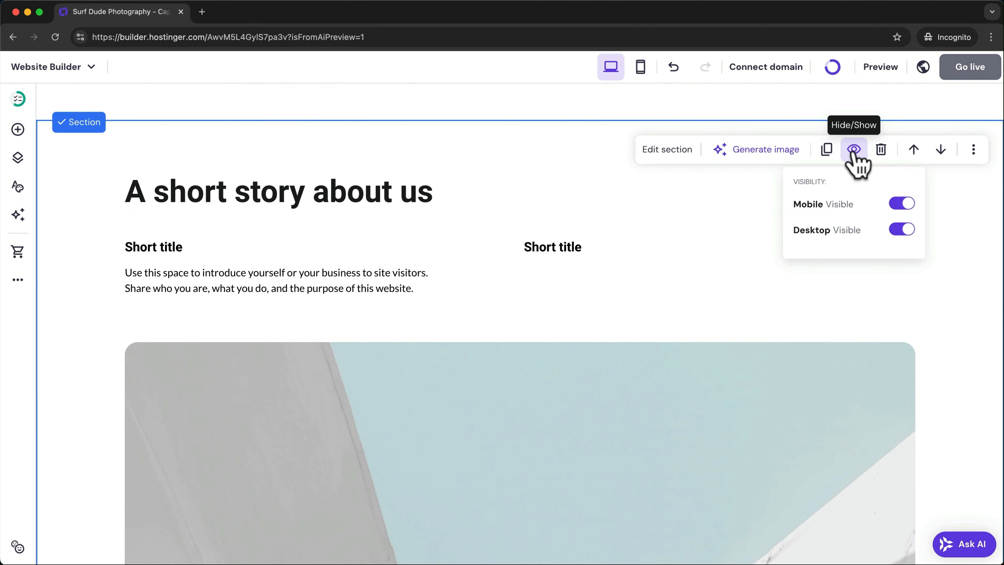
{"action": "left_click", "coordinate": [901, 229]}
{"action": "scroll", "coordinate": [683, 277], "scroll_direction": "up", "scroll_amount": 20}
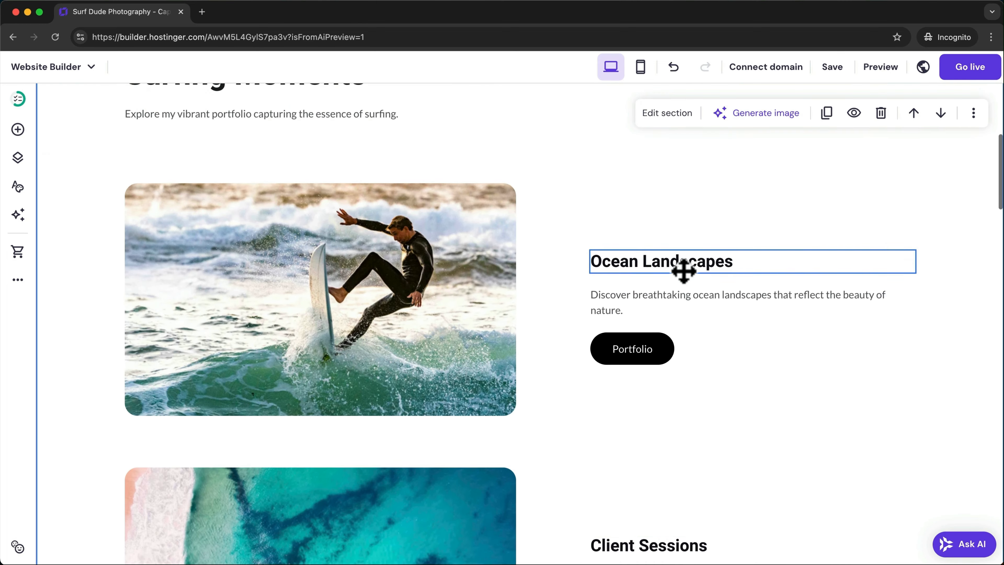
{"action": "scroll", "coordinate": [683, 271], "scroll_direction": "up", "scroll_amount": 15}
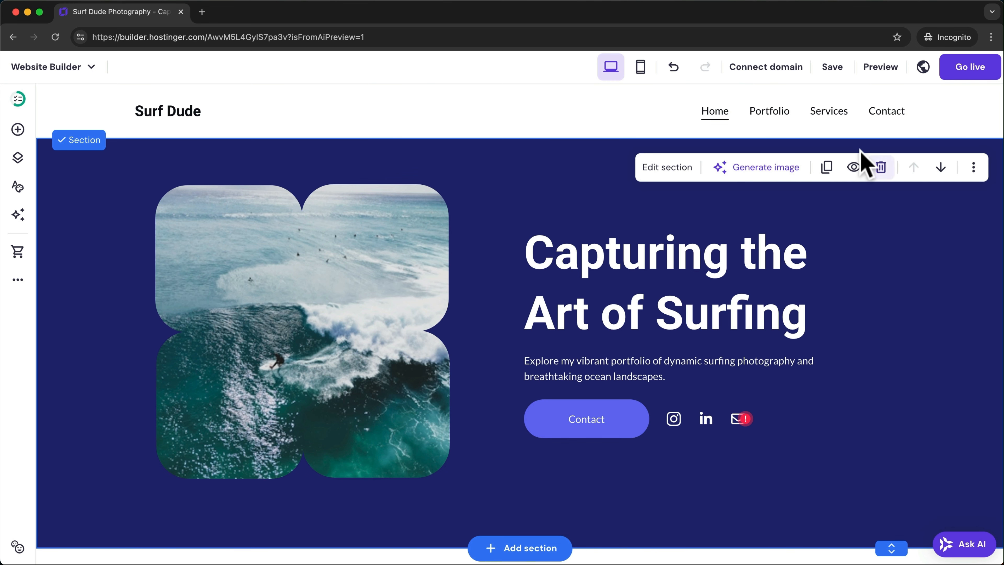
- On the Portfolio page, change the Surf Gallery heading to 'My Best Shots'
{"action": "left_click", "coordinate": [757, 121]}
{"action": "double_click", "coordinate": [547, 205]}
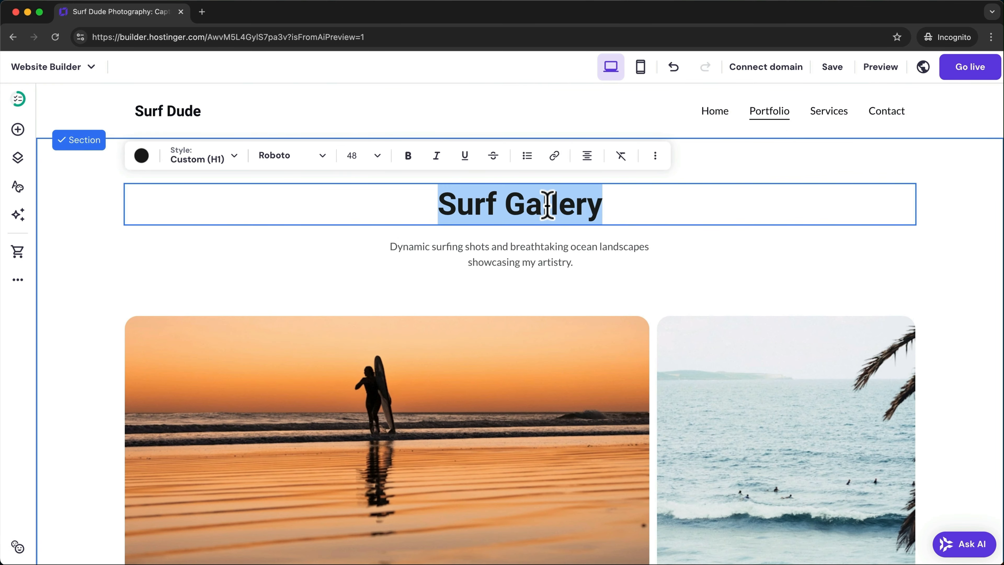
{"action": "type", "text": "My Best Shots"}
{"action": "left_click", "coordinate": [732, 186]}
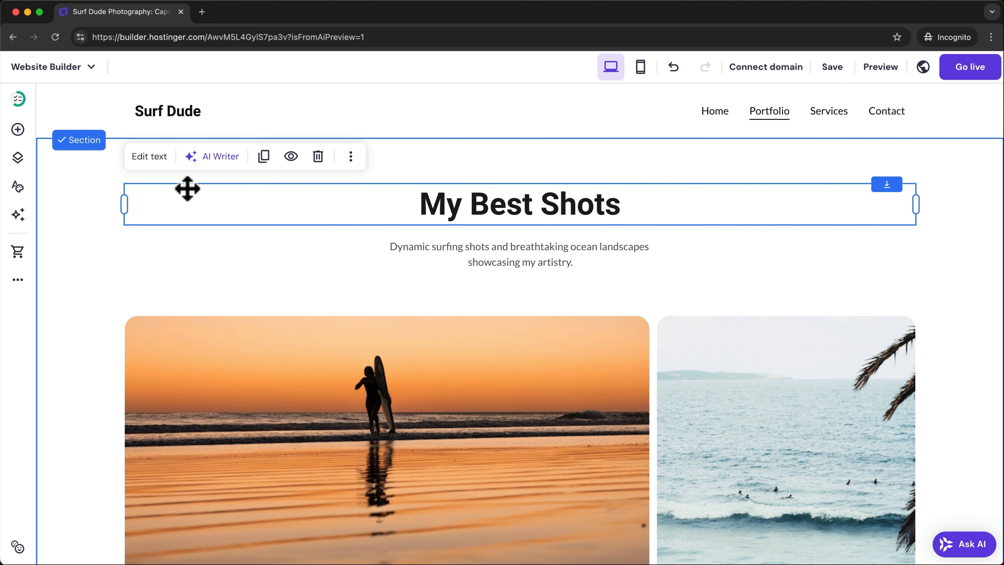
- Add the About page template and move it directly under Home in the page list
{"action": "left_click", "coordinate": [18, 164]}
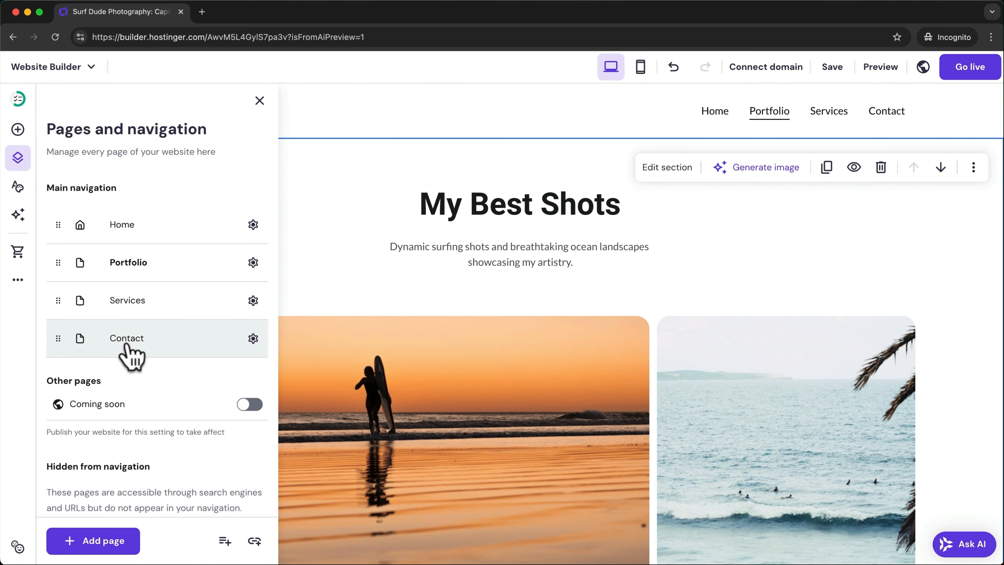
{"action": "left_click", "coordinate": [100, 540]}
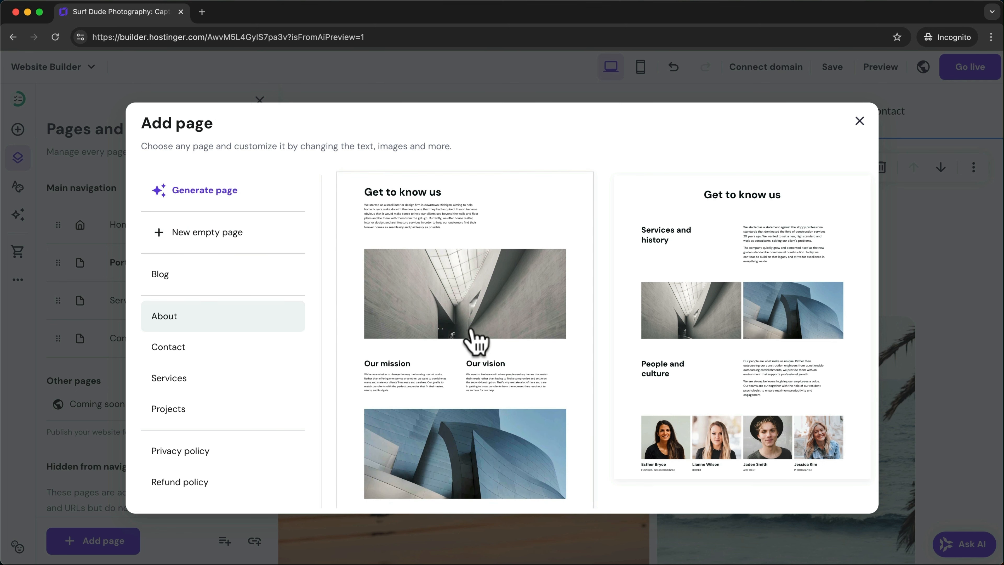
{"action": "left_click", "coordinate": [478, 308]}
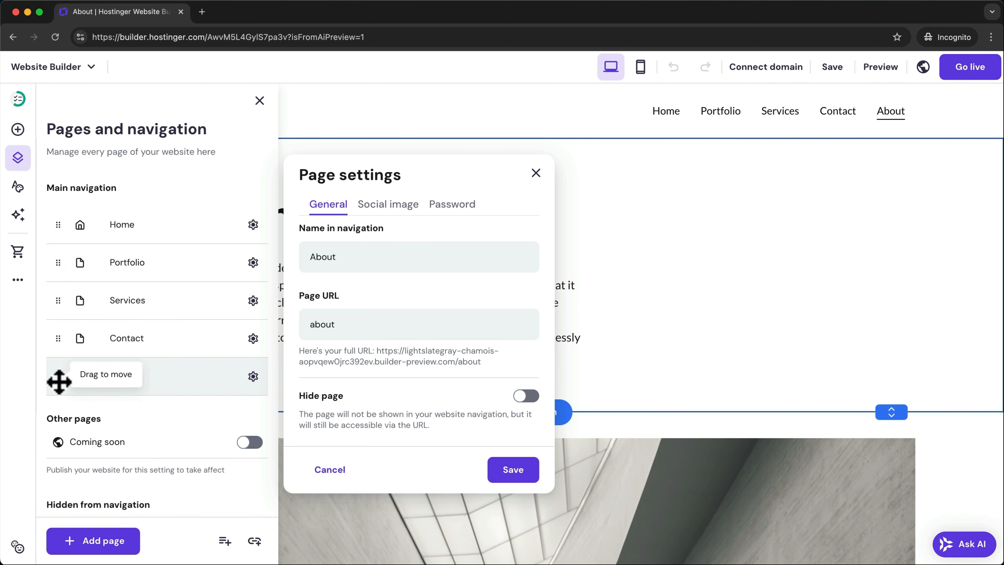
{"action": "left_click_drag", "start_coordinate": [60, 380], "coordinate": [53, 260]}
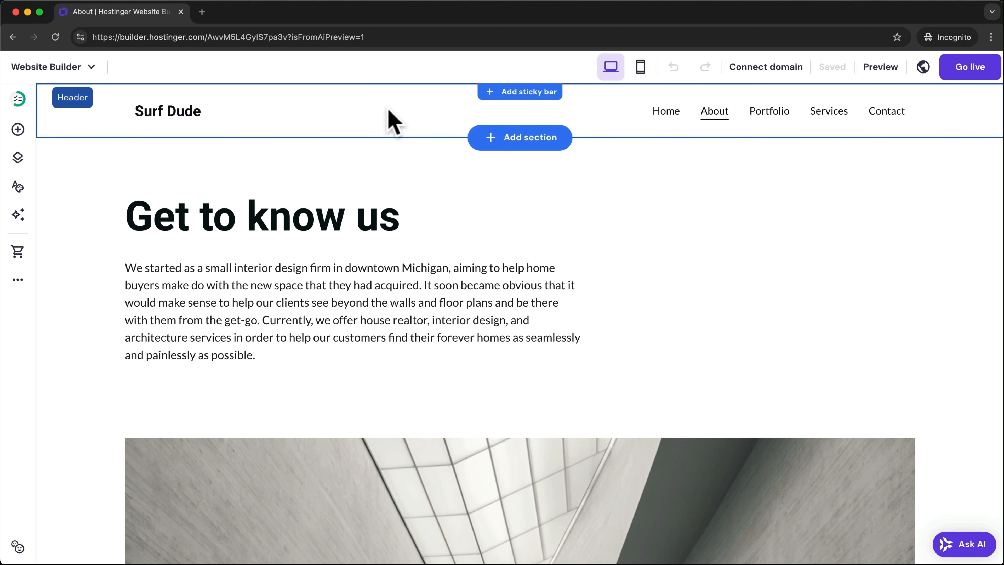
- Switch the header layout to links on the left with a centred logo
{"action": "left_click", "coordinate": [585, 119]}
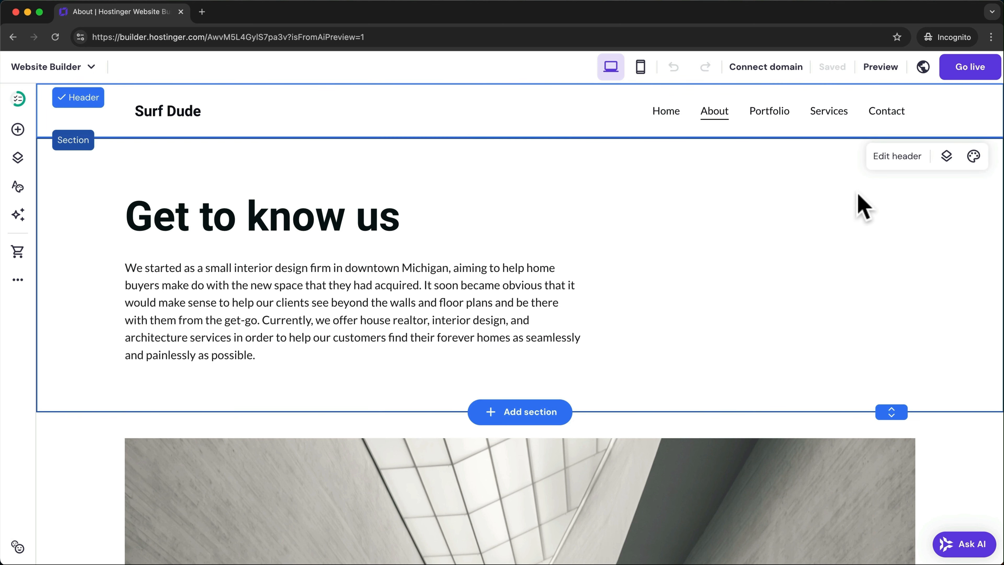
{"action": "left_click", "coordinate": [892, 169]}
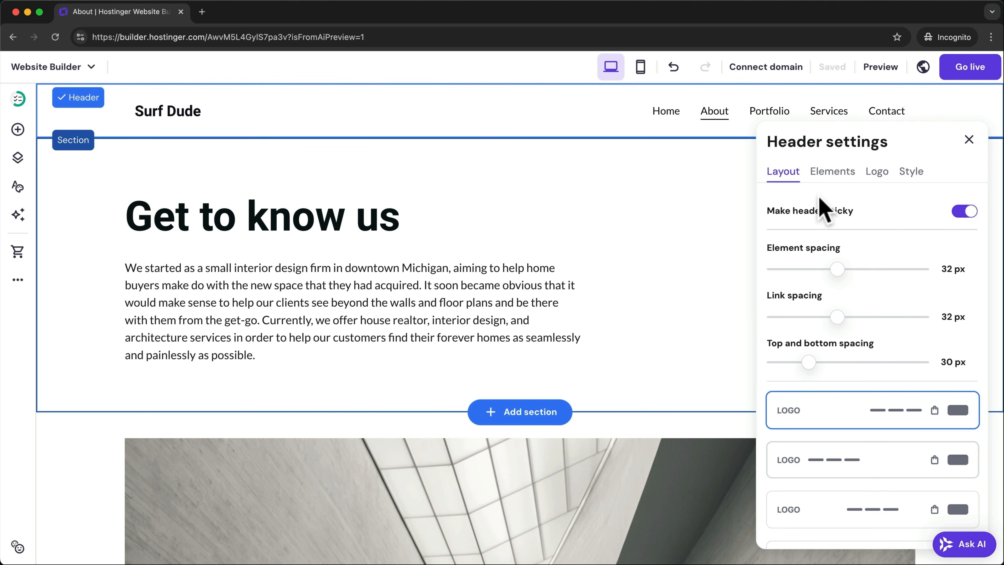
{"action": "scroll", "coordinate": [850, 333], "scroll_direction": "down", "scroll_amount": 3}
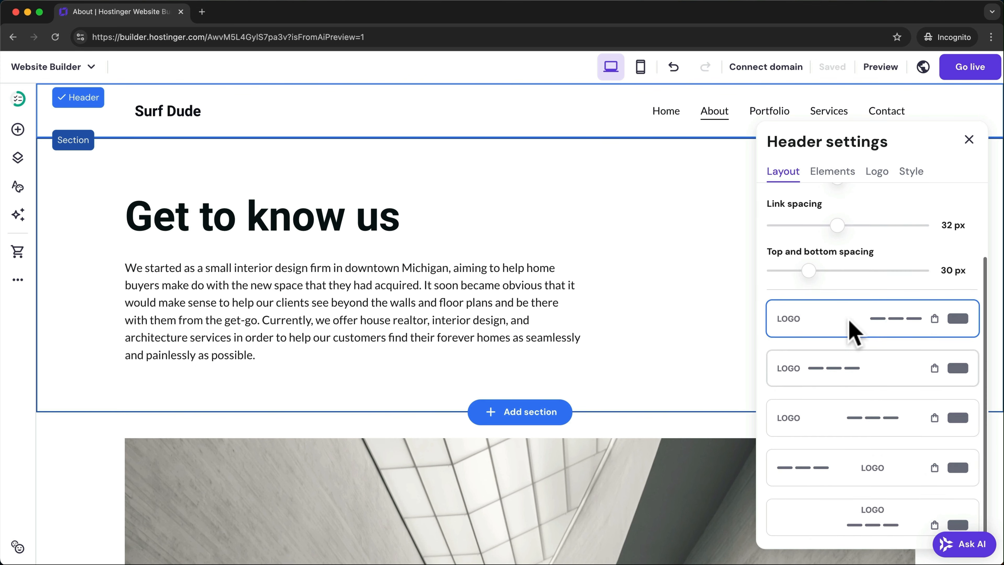
{"action": "left_click", "coordinate": [874, 473]}
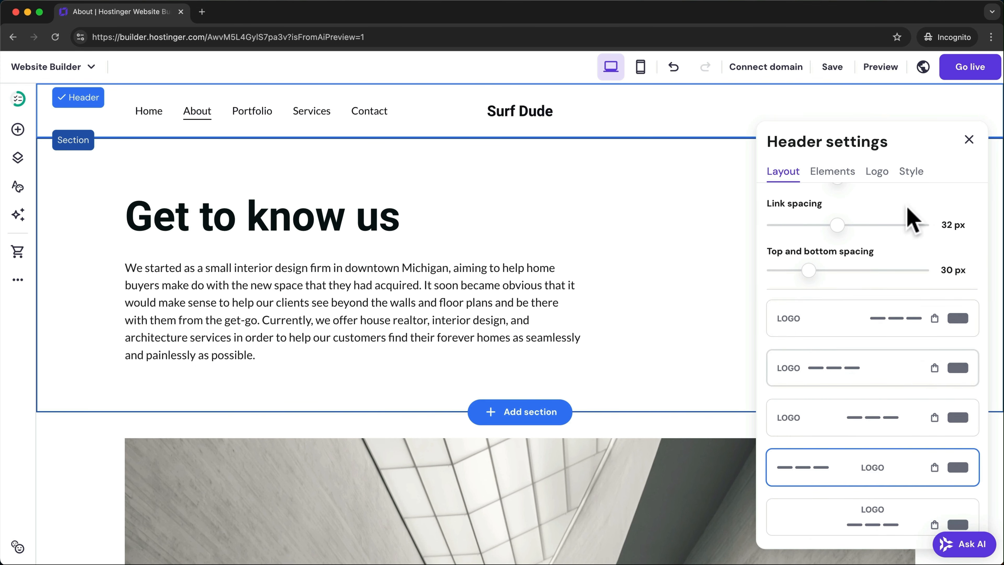
- Replace the header logo with the surfdude image
{"action": "left_click", "coordinate": [834, 171]}
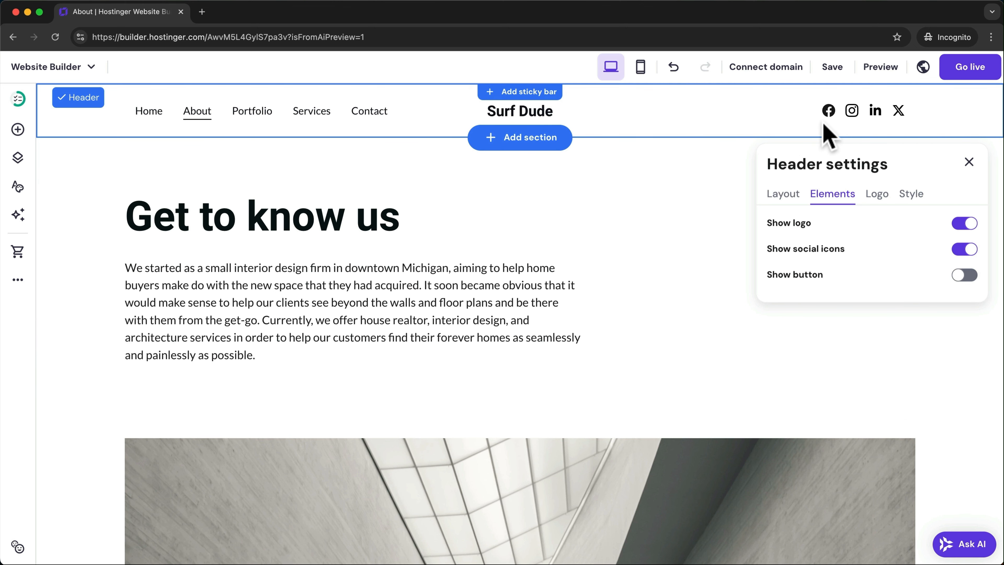
{"action": "left_click", "coordinate": [877, 194]}
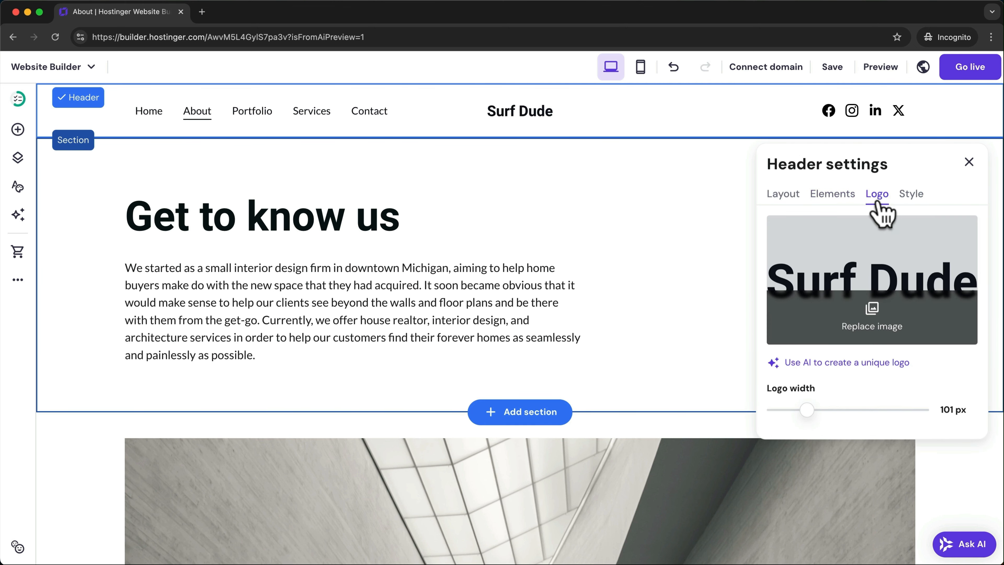
{"action": "left_click", "coordinate": [875, 317]}
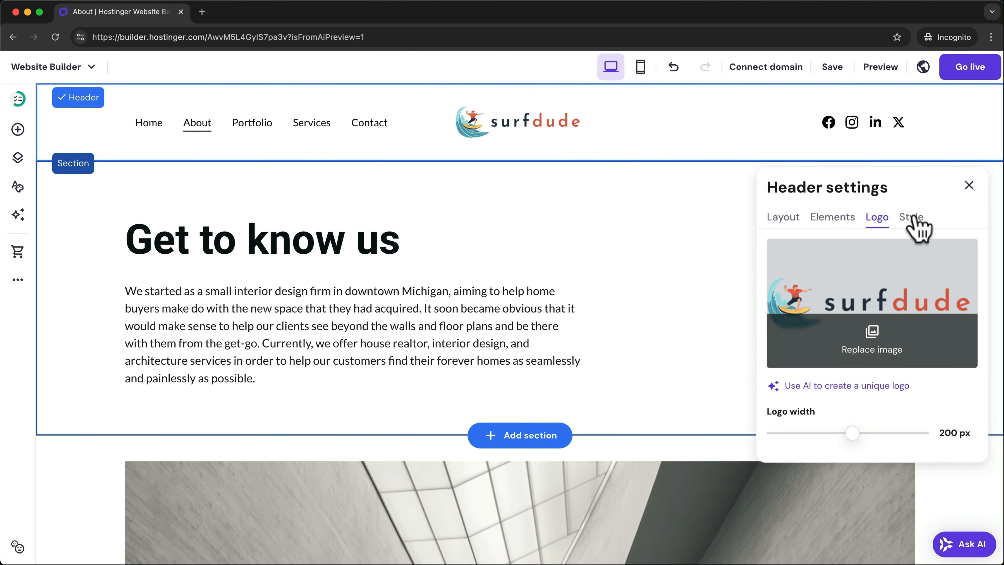
- Set the header background colour to near-white
{"action": "left_click", "coordinate": [916, 221]}
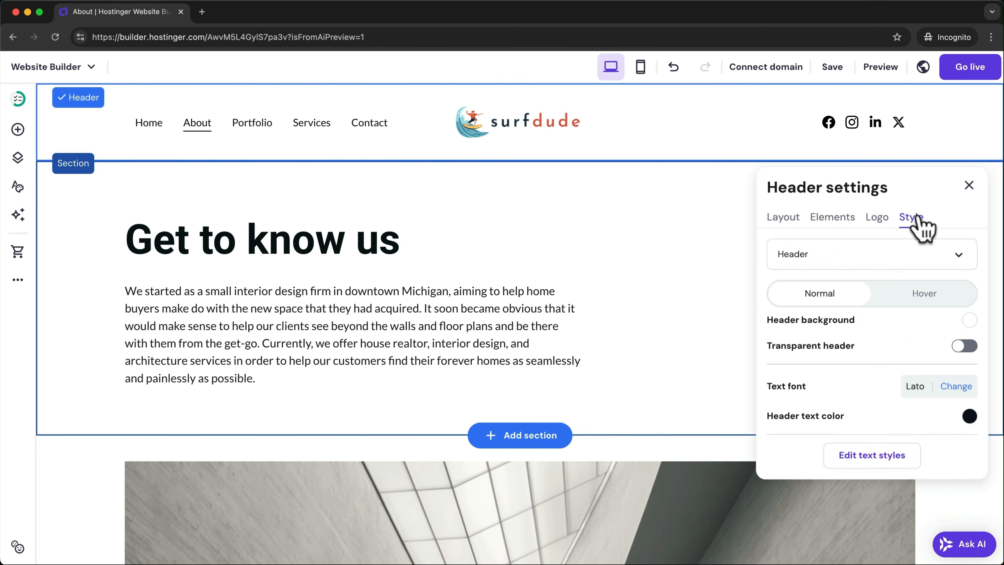
{"action": "left_click", "coordinate": [970, 320]}
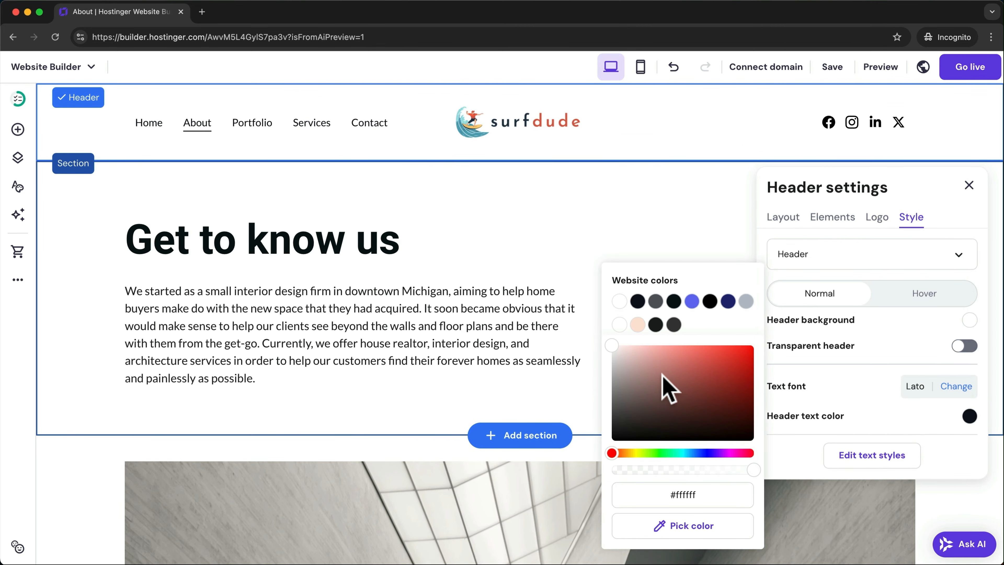
{"action": "left_click_drag", "start_coordinate": [668, 393], "coordinate": [613, 347]}
{"action": "left_click", "coordinate": [946, 231]}
{"action": "scroll", "coordinate": [652, 254], "scroll_direction": "down", "scroll_amount": 15}
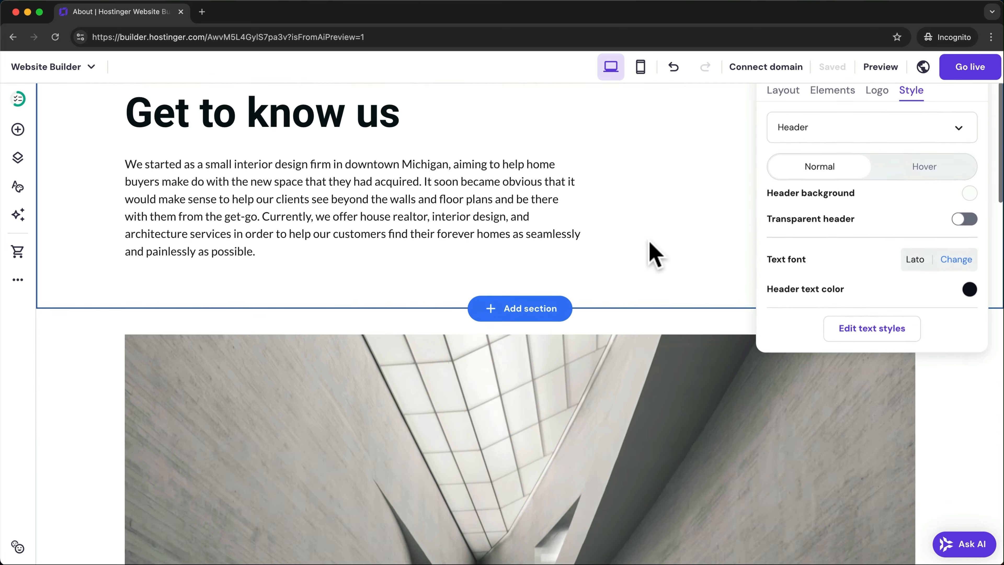
{"action": "scroll", "coordinate": [651, 243], "scroll_direction": "down", "scroll_amount": 20}
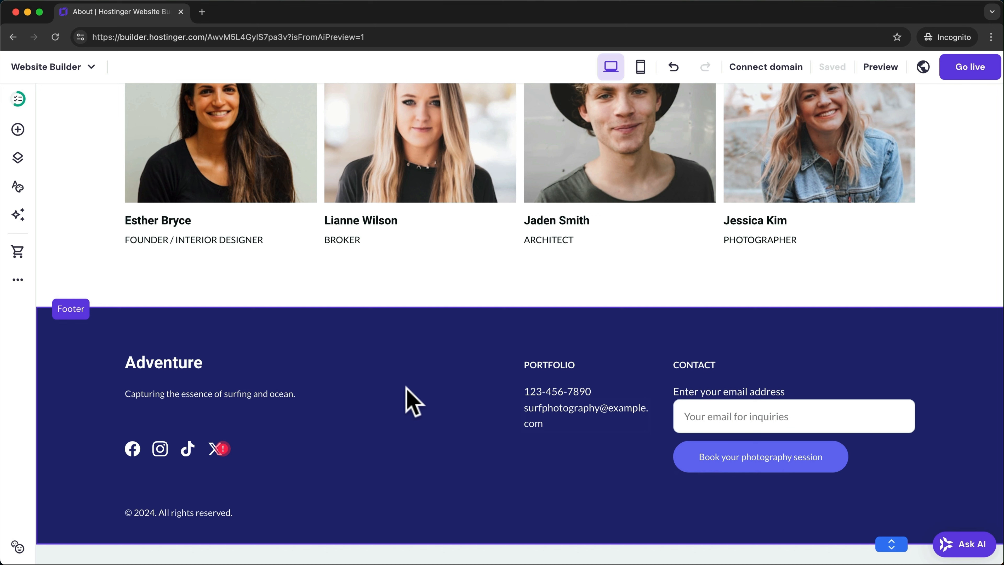
- Rename the footer heading from Adventure to 'Surf Dude'
{"action": "left_click", "coordinate": [428, 379]}
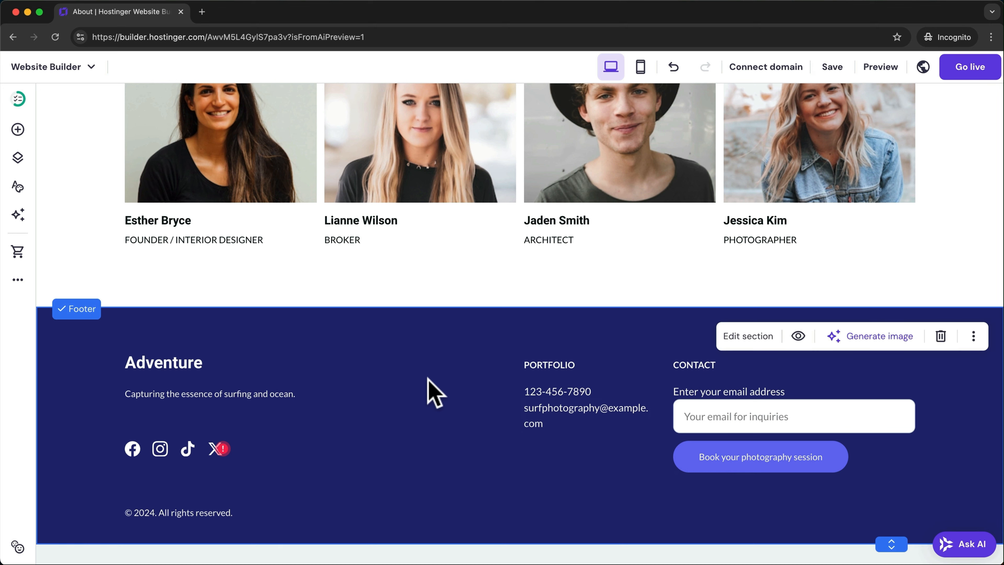
{"action": "left_click", "coordinate": [183, 364]}
{"action": "double_click", "coordinate": [182, 364]}
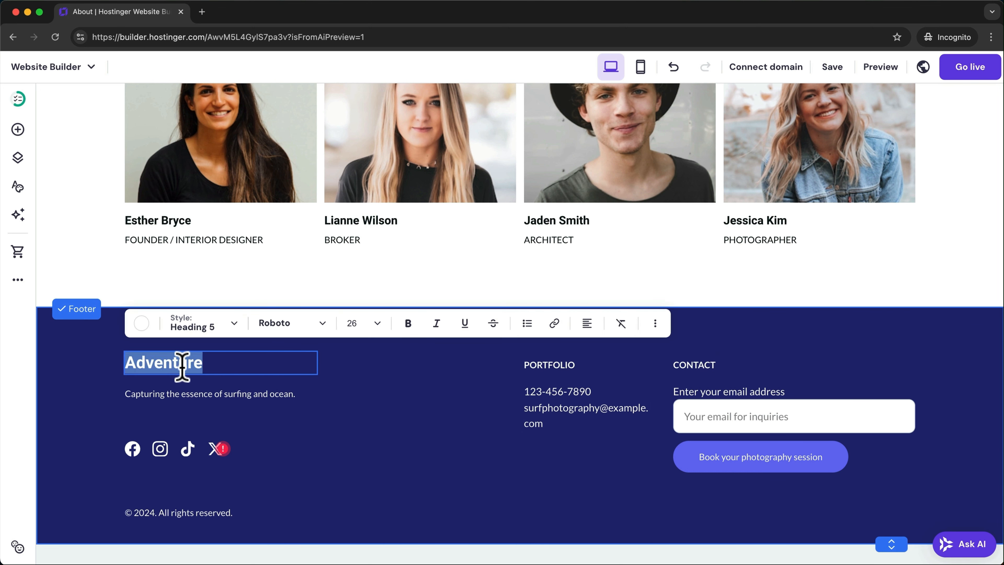
{"action": "type", "text": "Surf Dude"}
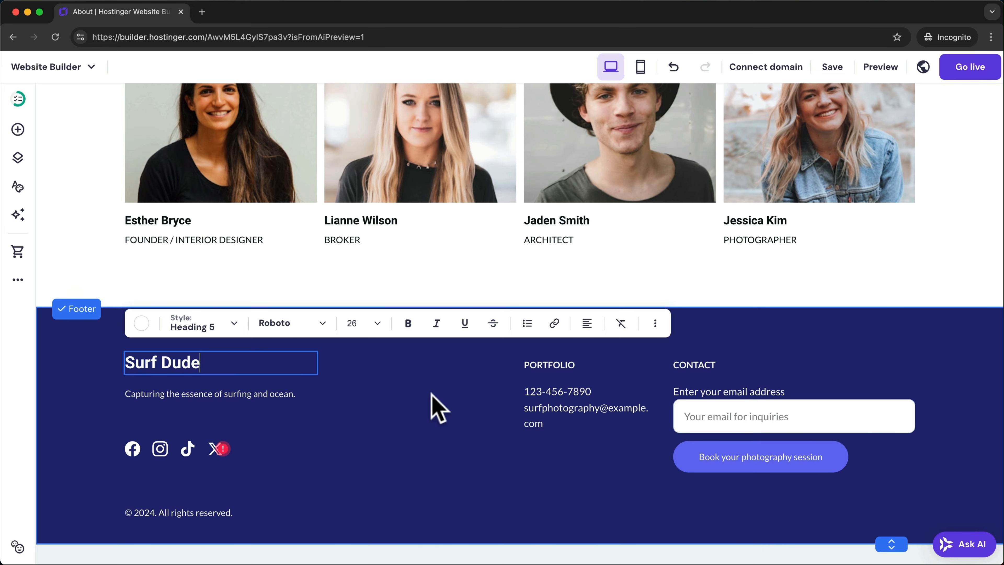
{"action": "key", "text": "Escape"}
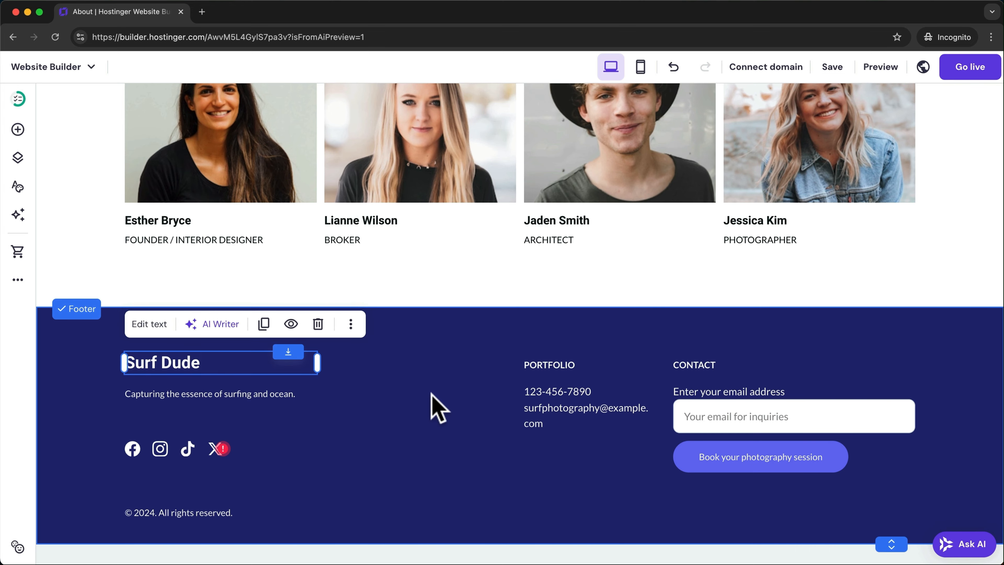
{"action": "scroll", "coordinate": [438, 407], "scroll_direction": "up", "scroll_amount": 20}
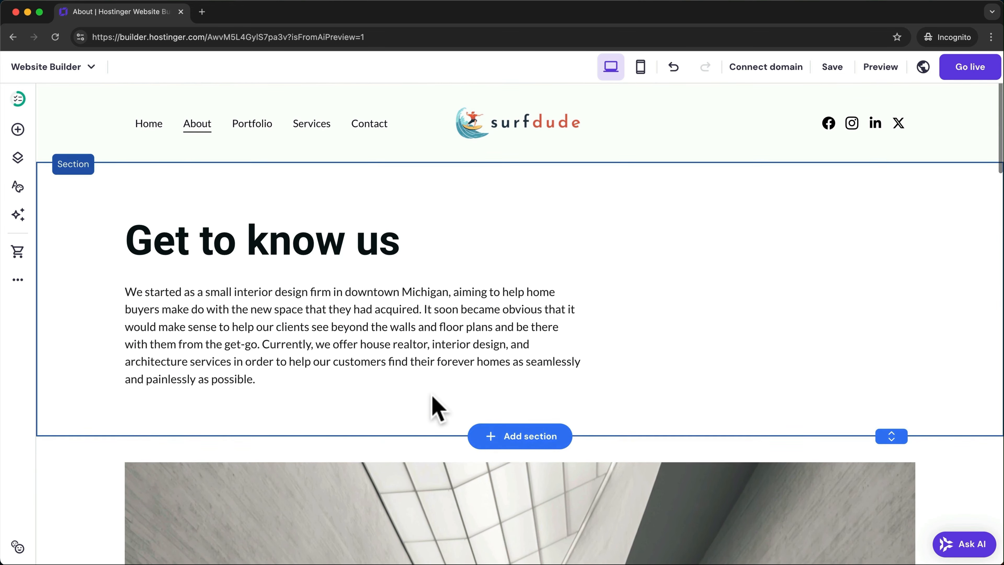
- On the Services page, hide the footer on this page only
{"action": "left_click", "coordinate": [312, 123]}
{"action": "scroll", "coordinate": [502, 371], "scroll_direction": "down", "scroll_amount": 20}
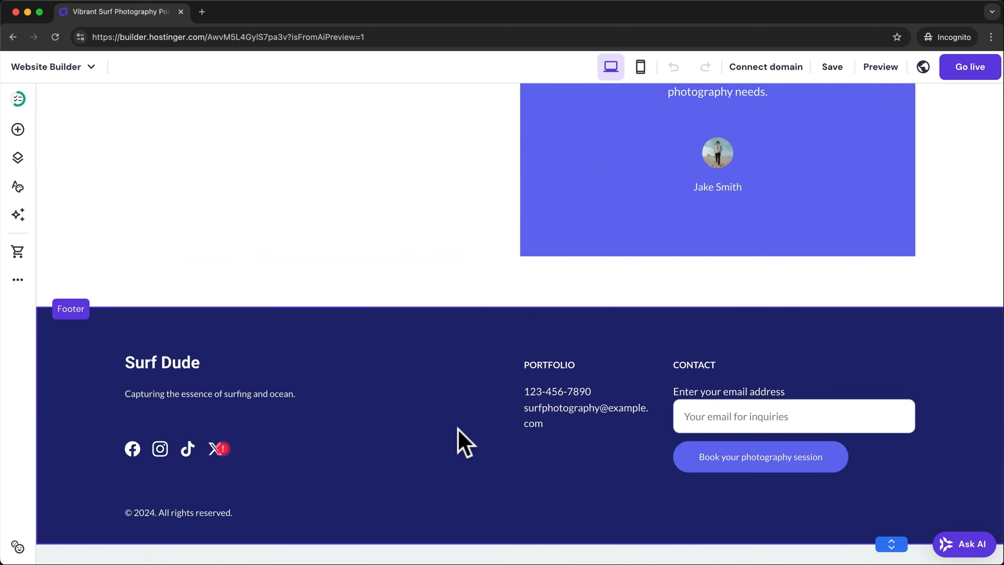
{"action": "left_click", "coordinate": [460, 440]}
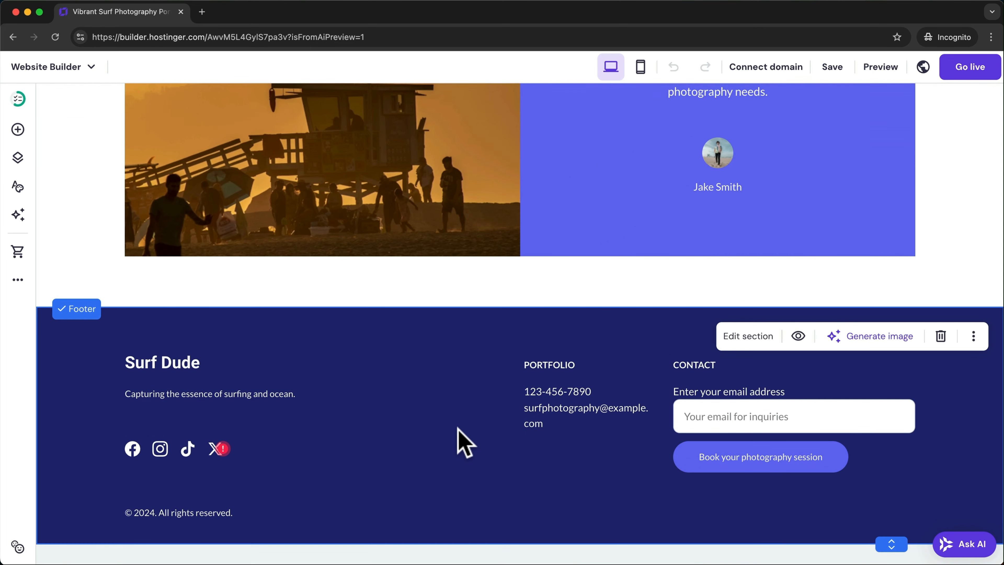
{"action": "left_click", "coordinate": [797, 337]}
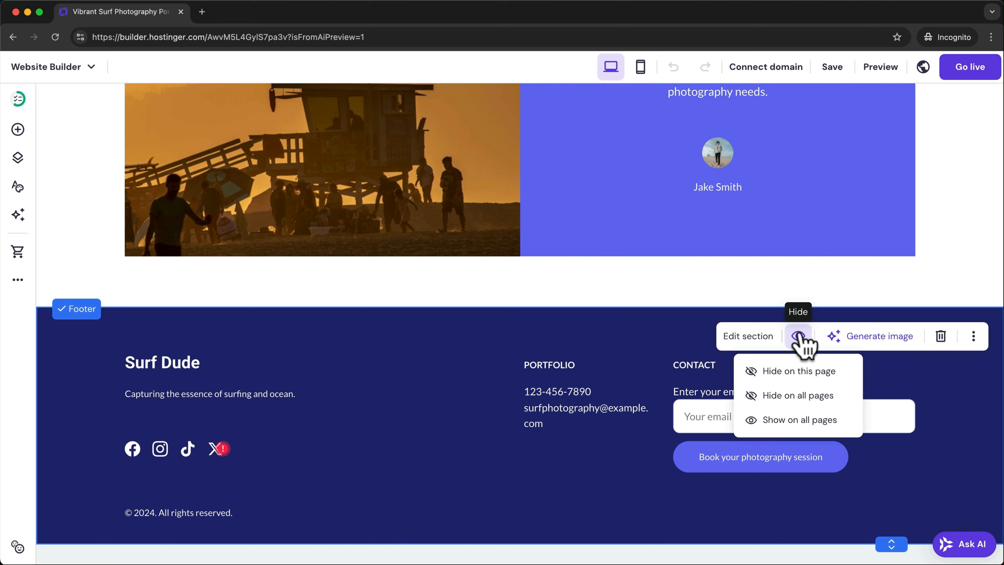
{"action": "left_click", "coordinate": [807, 372]}
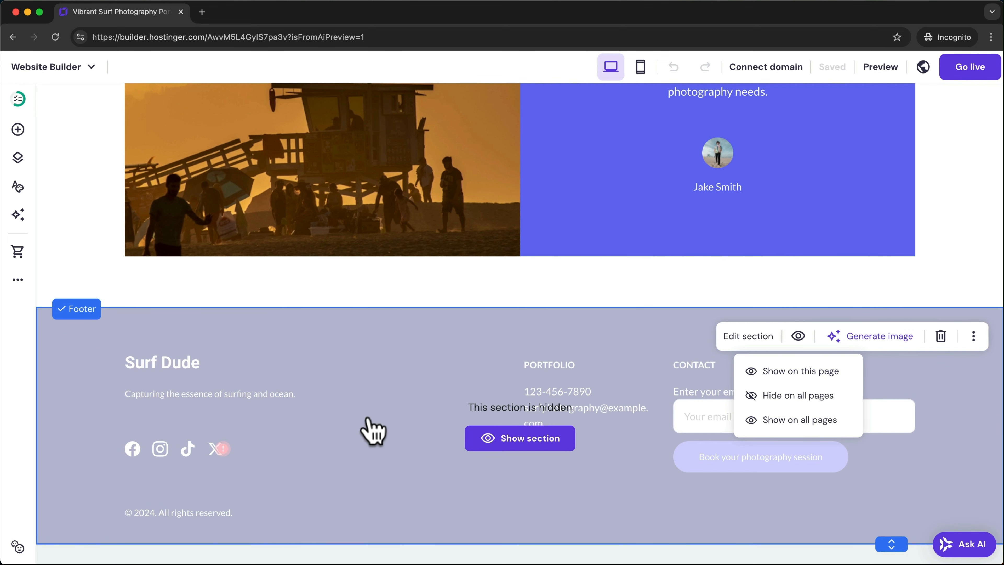
{"action": "scroll", "coordinate": [372, 431], "scroll_direction": "up", "scroll_amount": 10}
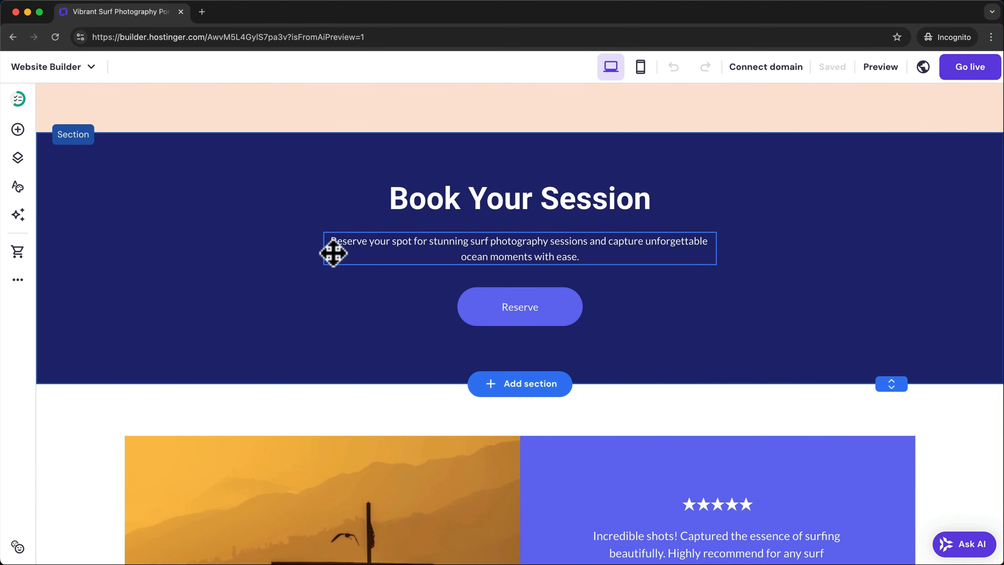
- Replace the site-wide dark navy colour with a lighter blue
{"action": "left_click", "coordinate": [17, 186]}
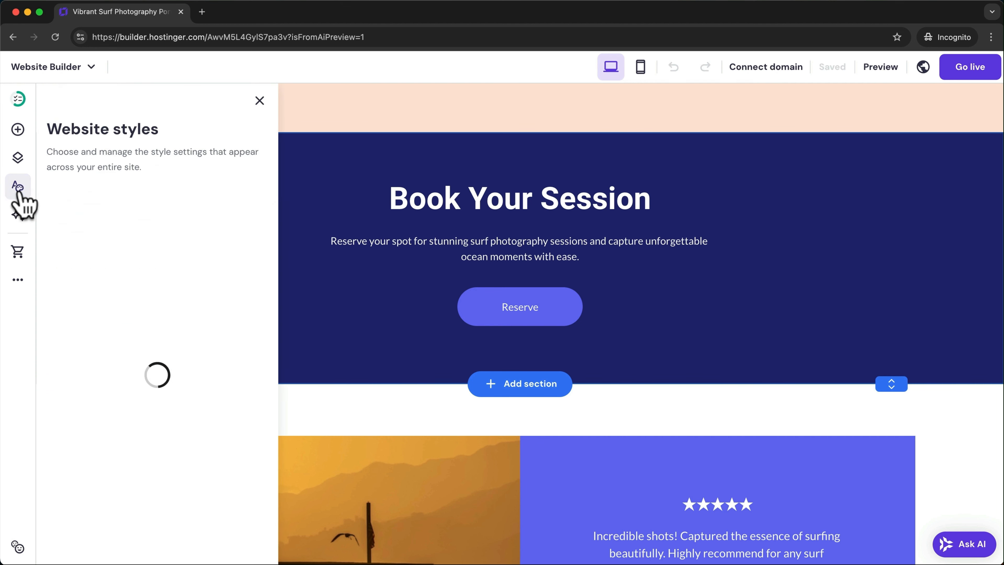
{"action": "scroll", "coordinate": [117, 233], "scroll_direction": "down", "scroll_amount": 1}
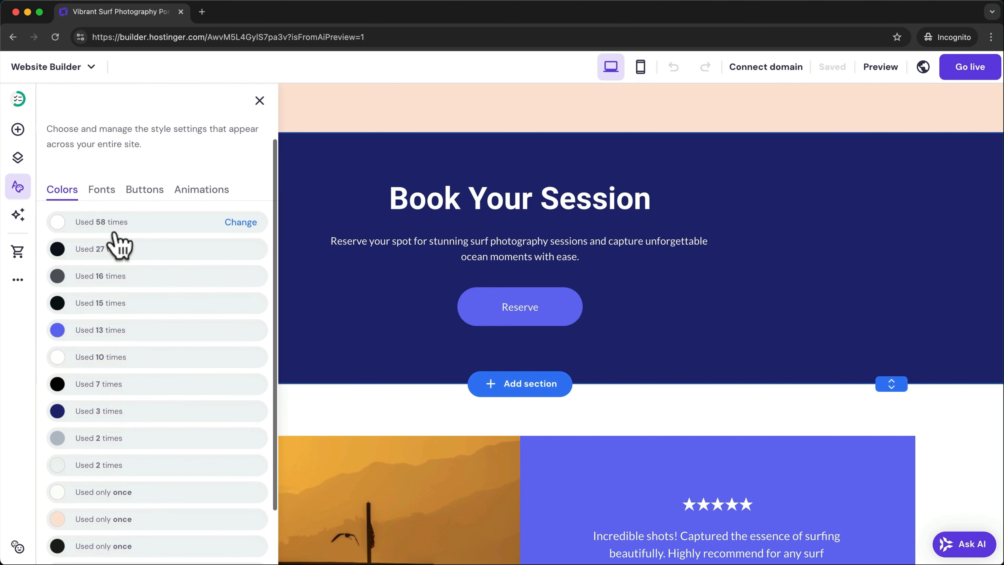
{"action": "scroll", "coordinate": [153, 383], "scroll_direction": "down", "scroll_amount": 3}
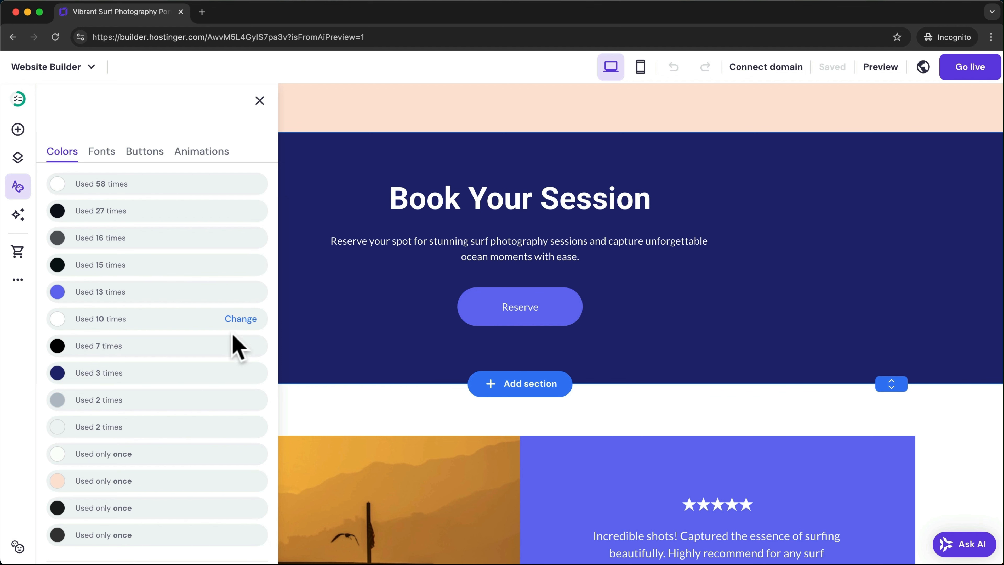
{"action": "left_click", "coordinate": [104, 379]}
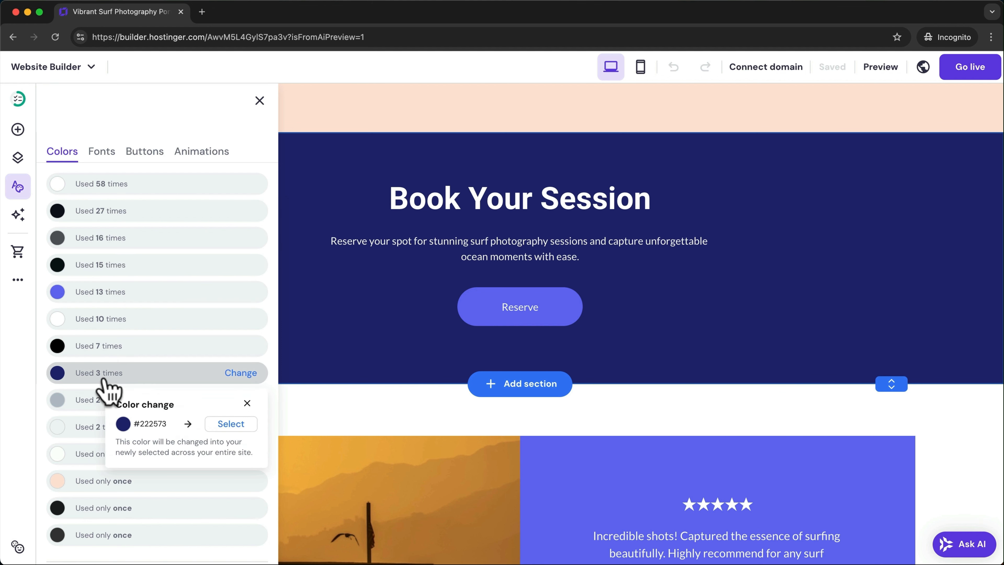
{"action": "left_click", "coordinate": [224, 426]}
{"action": "left_click_drag", "start_coordinate": [202, 375], "coordinate": [197, 344]}
{"action": "left_click", "coordinate": [223, 528]}
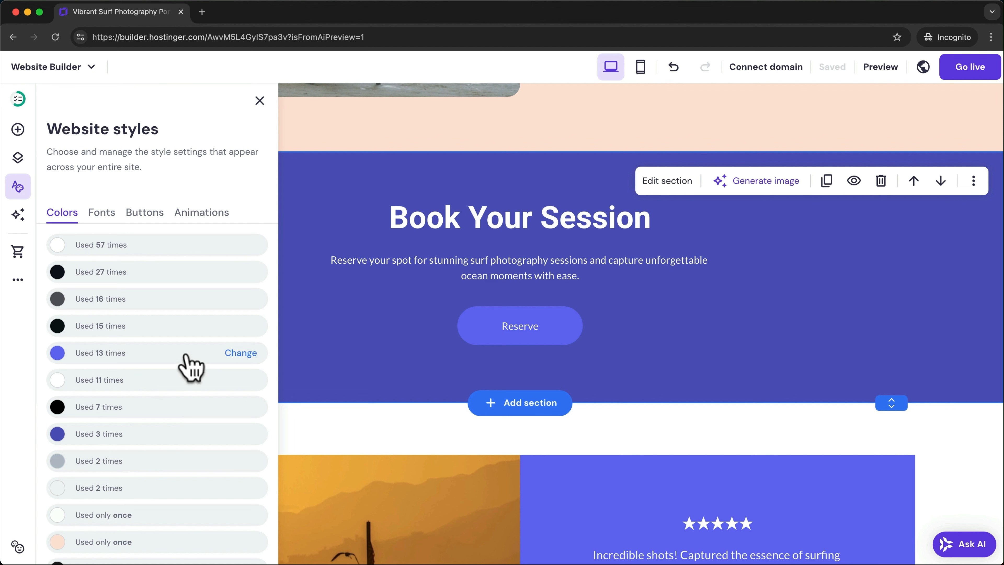
- Try Abel as the heading font, ending with Roboto headings and Lato paragraph text
{"action": "left_click", "coordinate": [106, 223]}
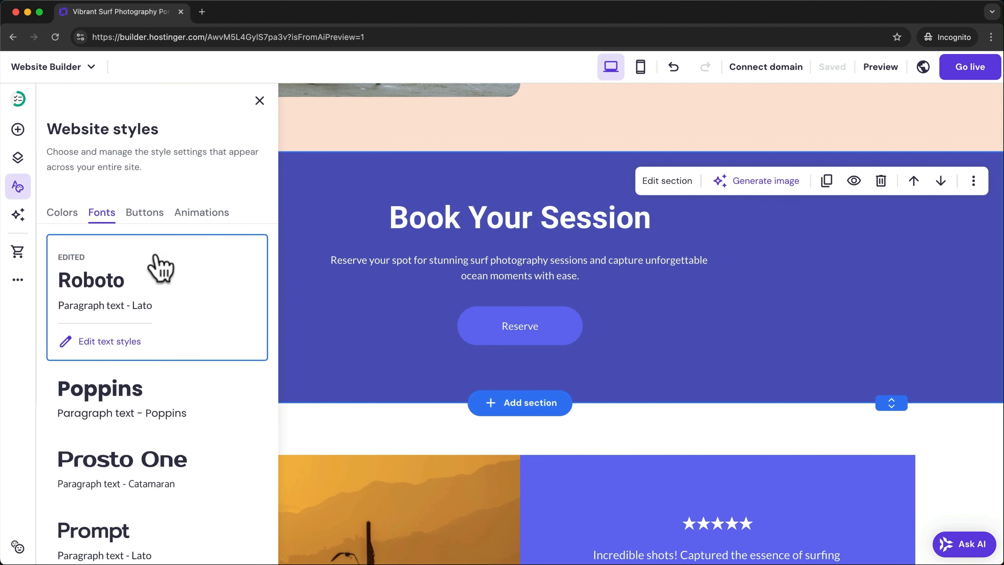
{"action": "left_click", "coordinate": [104, 345]}
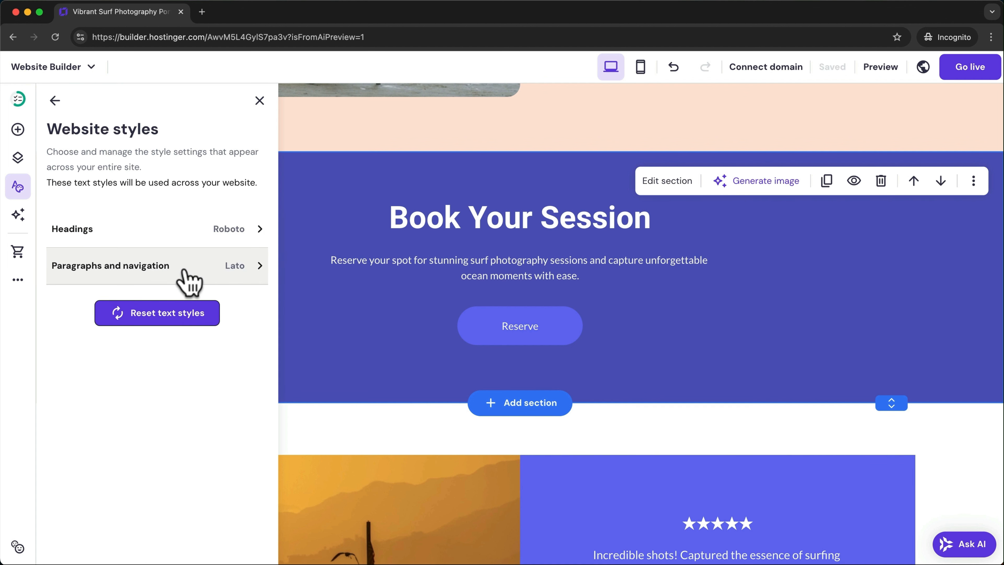
{"action": "left_click", "coordinate": [176, 234]}
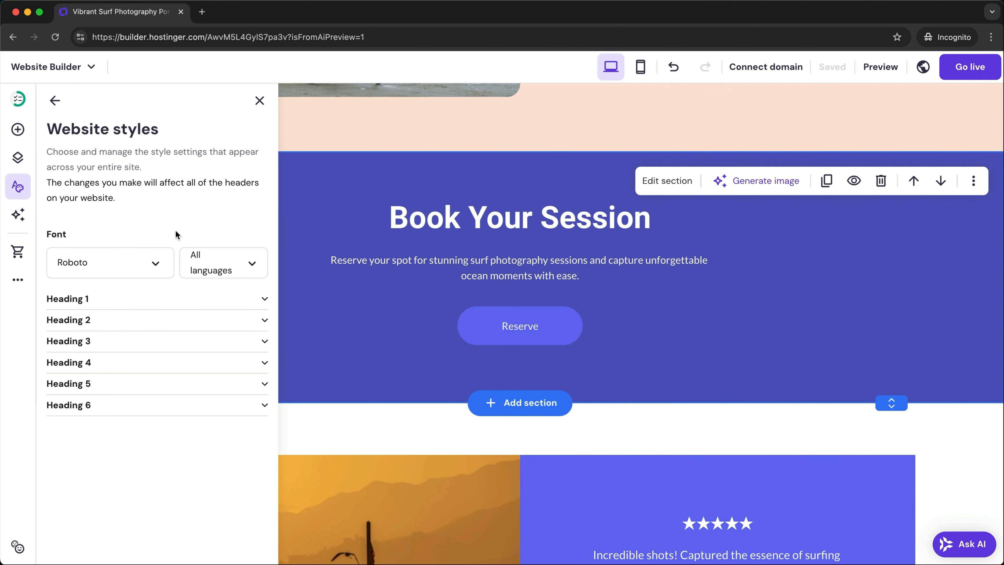
{"action": "left_click", "coordinate": [154, 263]}
{"action": "left_click", "coordinate": [114, 320]}
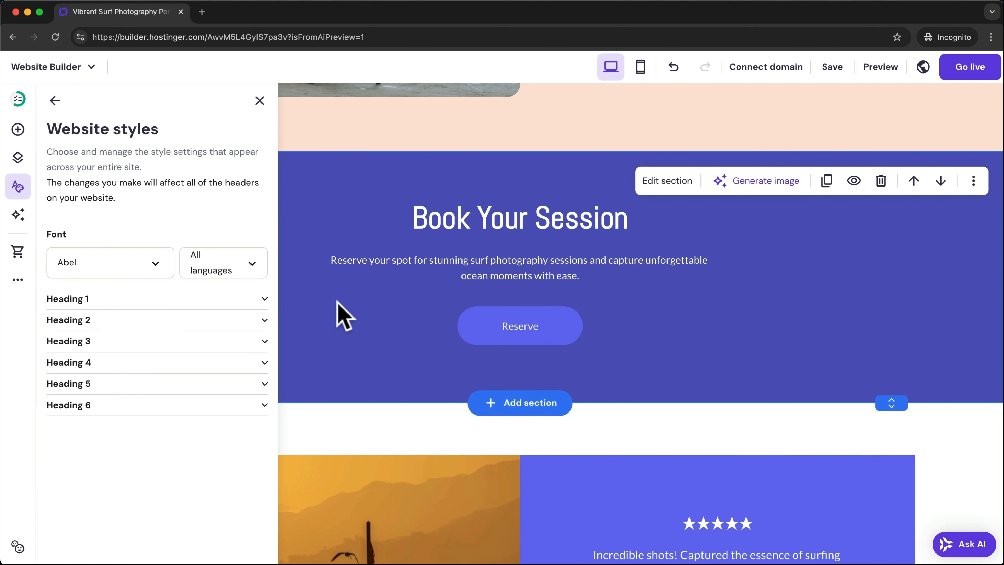
{"action": "scroll", "coordinate": [510, 217], "scroll_direction": "down", "scroll_amount": 10}
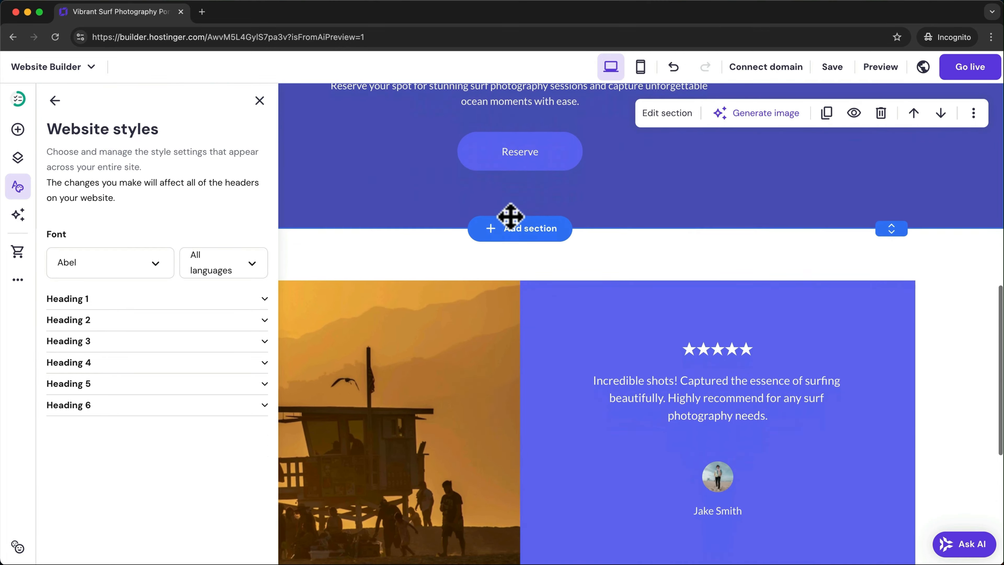
{"action": "scroll", "coordinate": [512, 219], "scroll_direction": "down", "scroll_amount": 3}
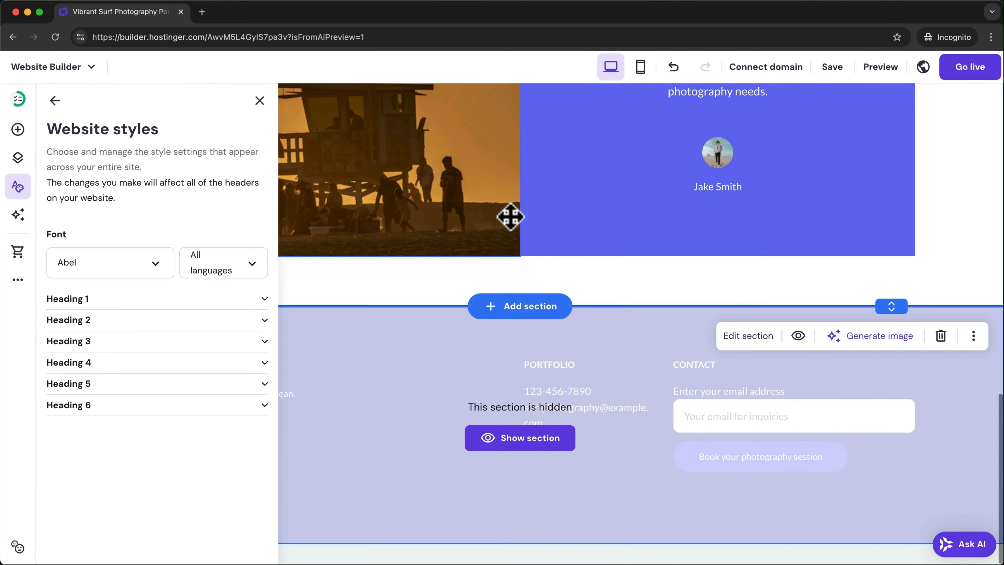
{"action": "scroll", "coordinate": [511, 218], "scroll_direction": "up", "scroll_amount": 20}
{"action": "scroll", "coordinate": [510, 217], "scroll_direction": "up", "scroll_amount": 4}
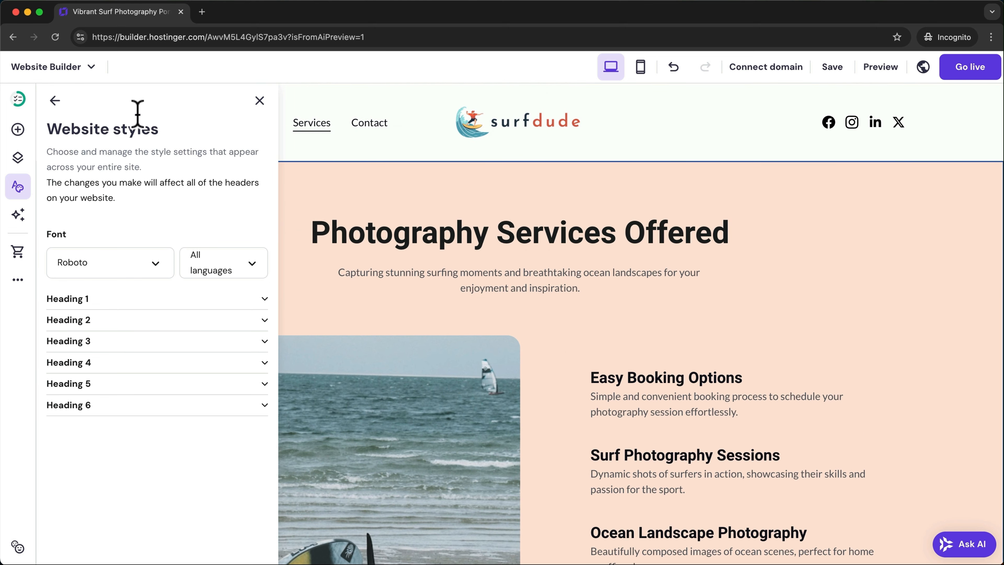
{"action": "left_click", "coordinate": [55, 101]}
{"action": "left_click", "coordinate": [54, 101]}
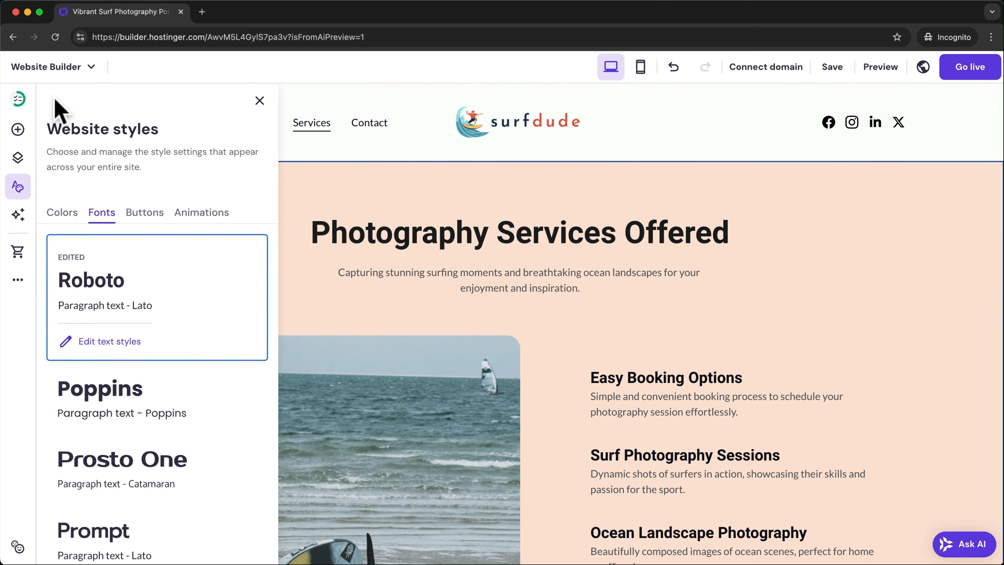
- Give the site buttons the third, square-cornered style
{"action": "left_click", "coordinate": [144, 214]}
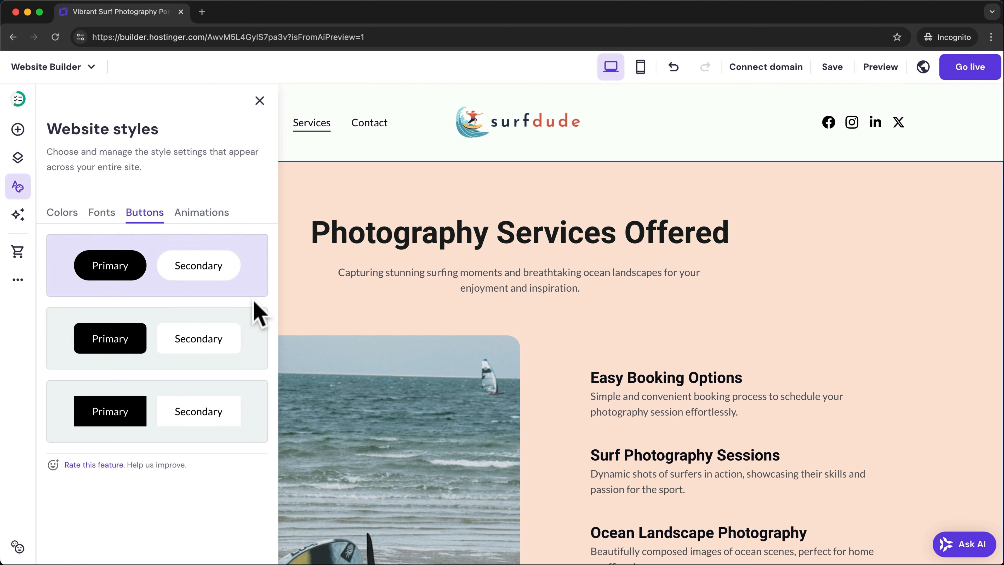
{"action": "left_click", "coordinate": [255, 333]}
{"action": "left_click", "coordinate": [257, 400]}
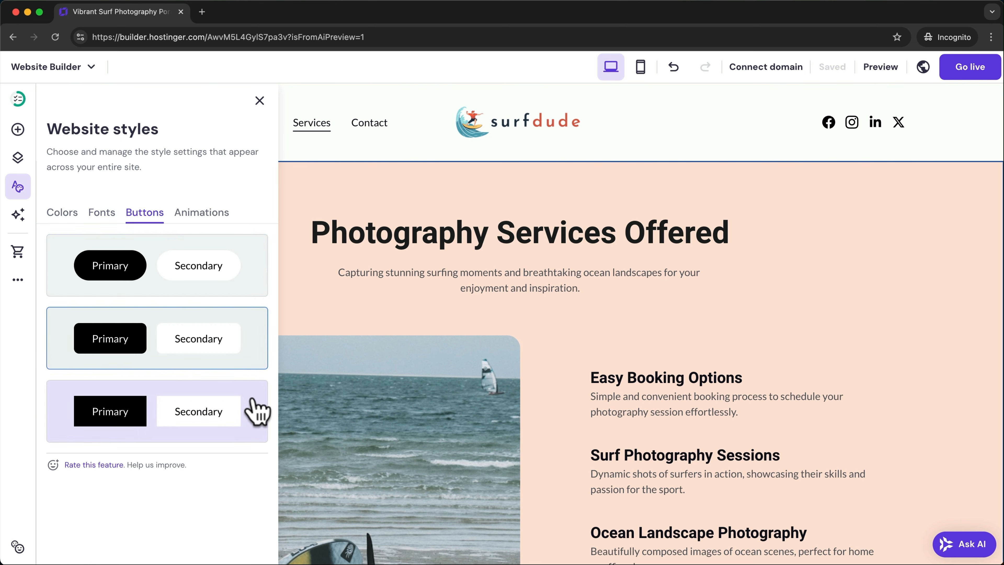
- Preview the Scale and Fade animations, settle on Slide, and close the style settings
{"action": "left_click", "coordinate": [215, 214]}
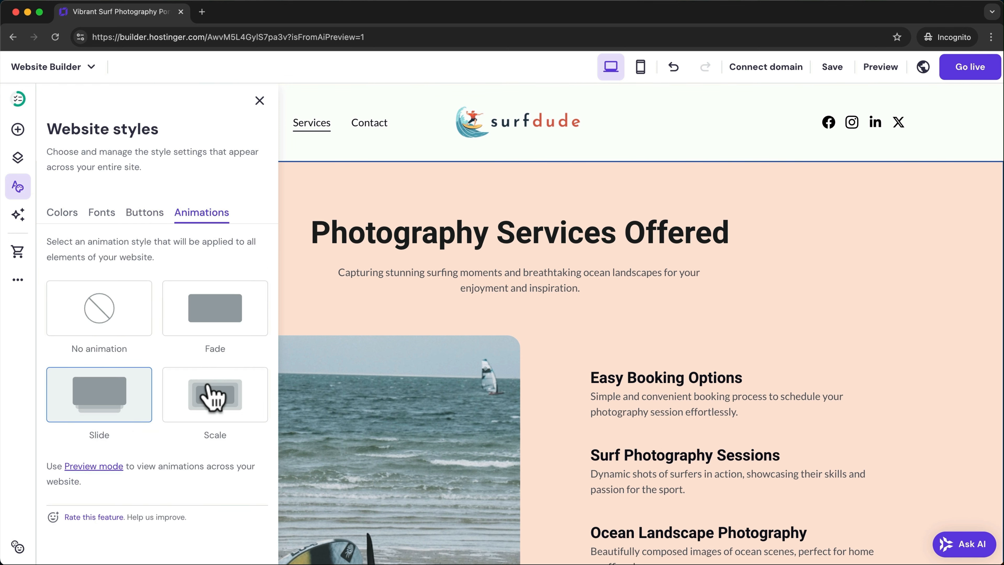
{"action": "left_click", "coordinate": [213, 397]}
{"action": "left_click", "coordinate": [209, 333]}
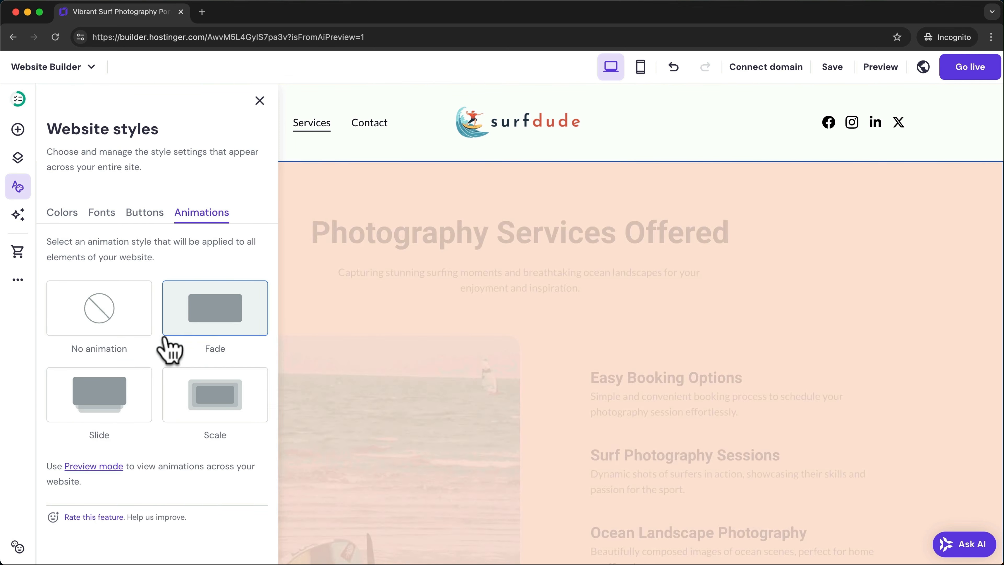
{"action": "left_click", "coordinate": [119, 399]}
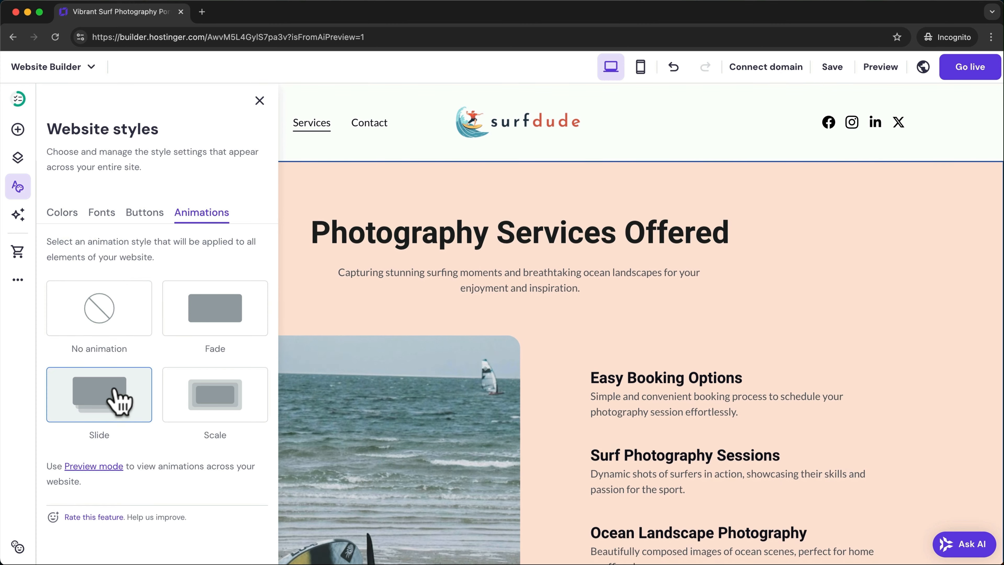
{"action": "left_click", "coordinate": [259, 101]}
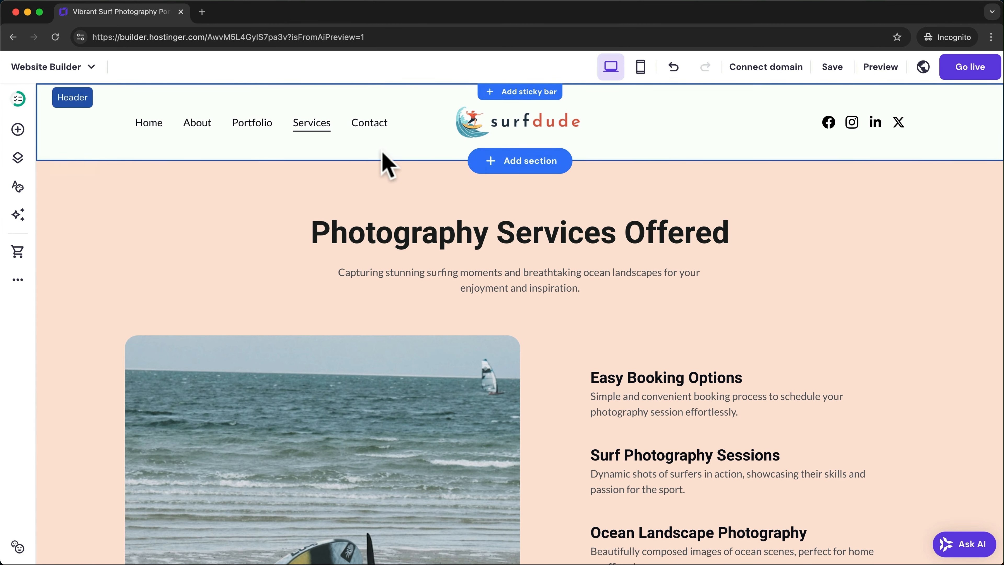
- On the Contact page, open the contact form settings and review its name and notification e-mail
{"action": "left_click", "coordinate": [365, 126]}
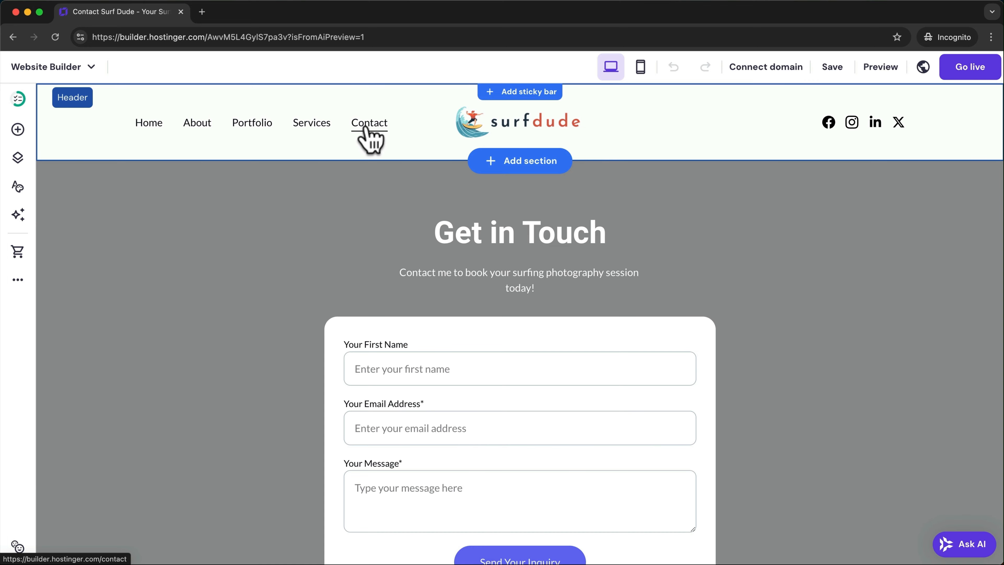
{"action": "scroll", "coordinate": [775, 303], "scroll_direction": "down", "scroll_amount": 3}
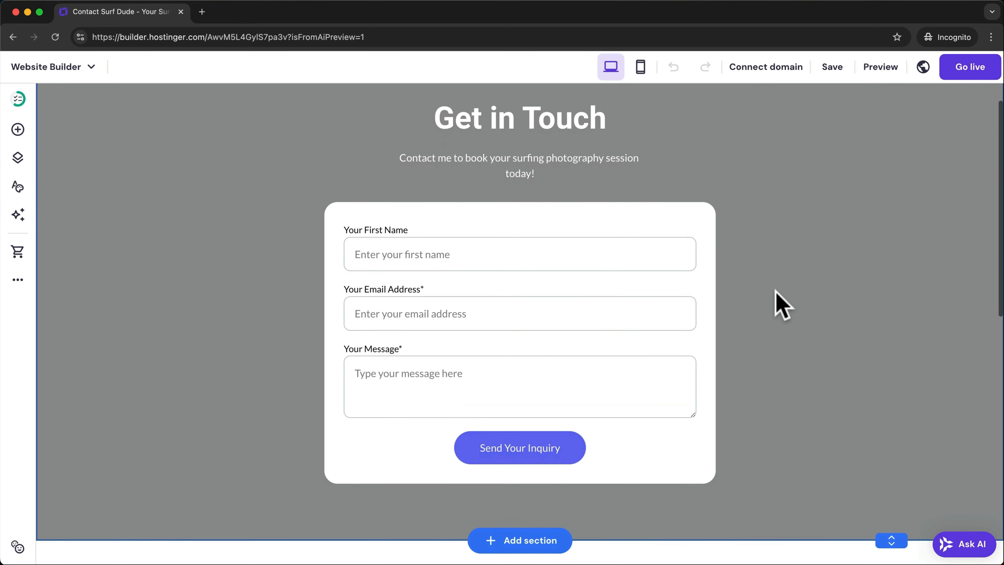
{"action": "left_click", "coordinate": [367, 170]}
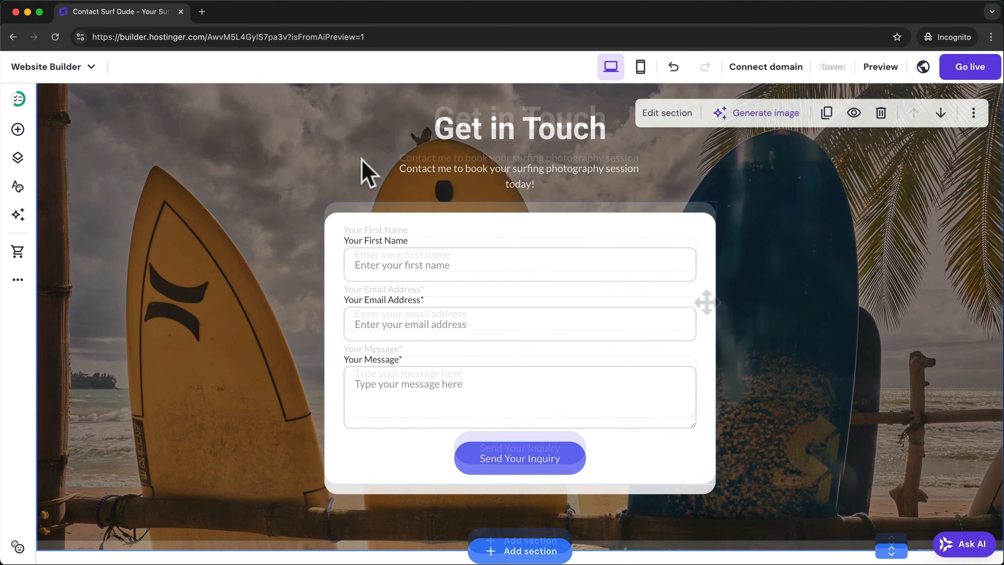
{"action": "left_click", "coordinate": [545, 226]}
{"action": "left_click", "coordinate": [356, 189]}
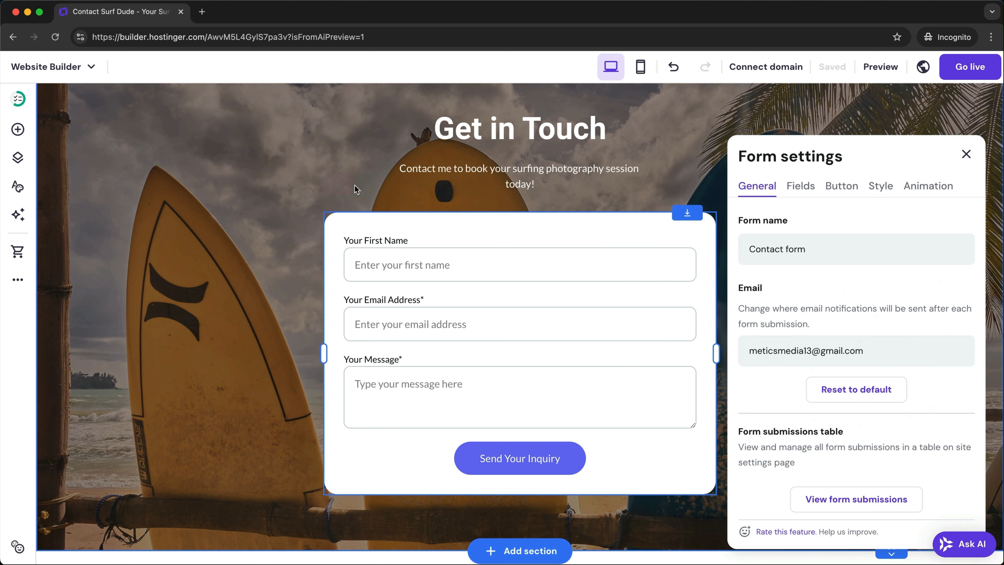
{"action": "left_click_drag", "start_coordinate": [752, 251], "coordinate": [834, 251]}
{"action": "left_click_drag", "start_coordinate": [750, 351], "coordinate": [856, 350]}
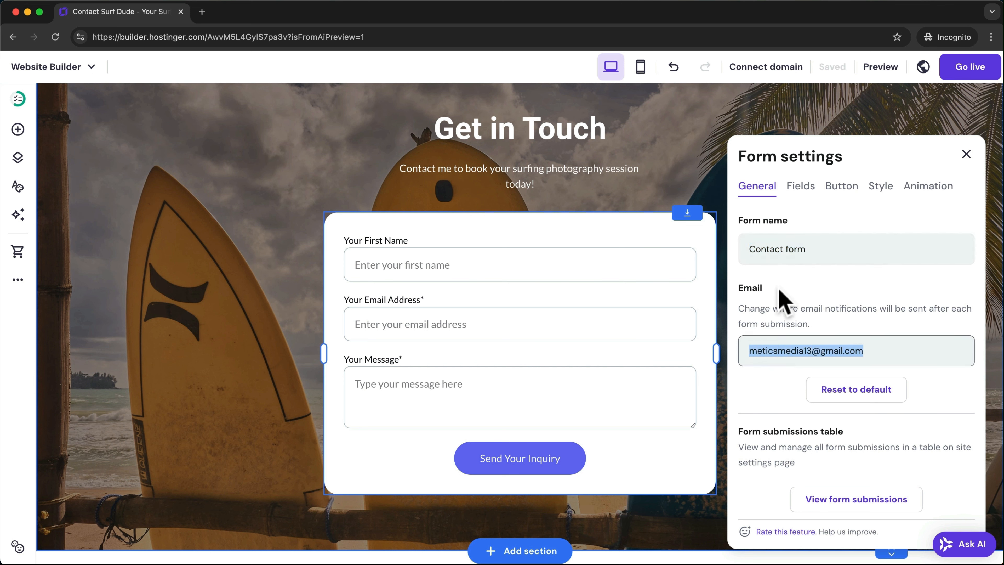
- Add a Short answer field, then remove it from the form's fields
{"action": "left_click", "coordinate": [806, 189]}
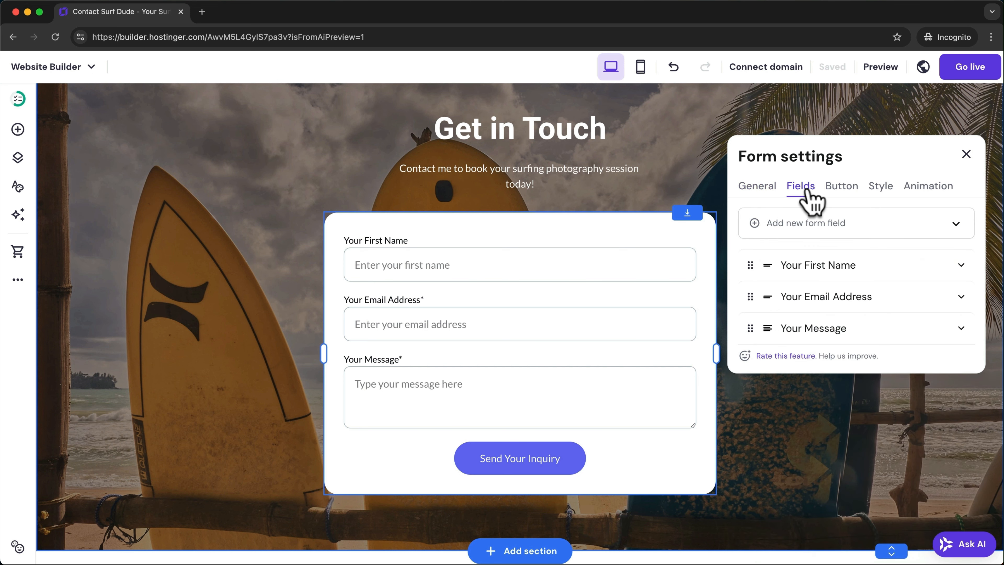
{"action": "left_click", "coordinate": [957, 225]}
{"action": "left_click", "coordinate": [844, 257]}
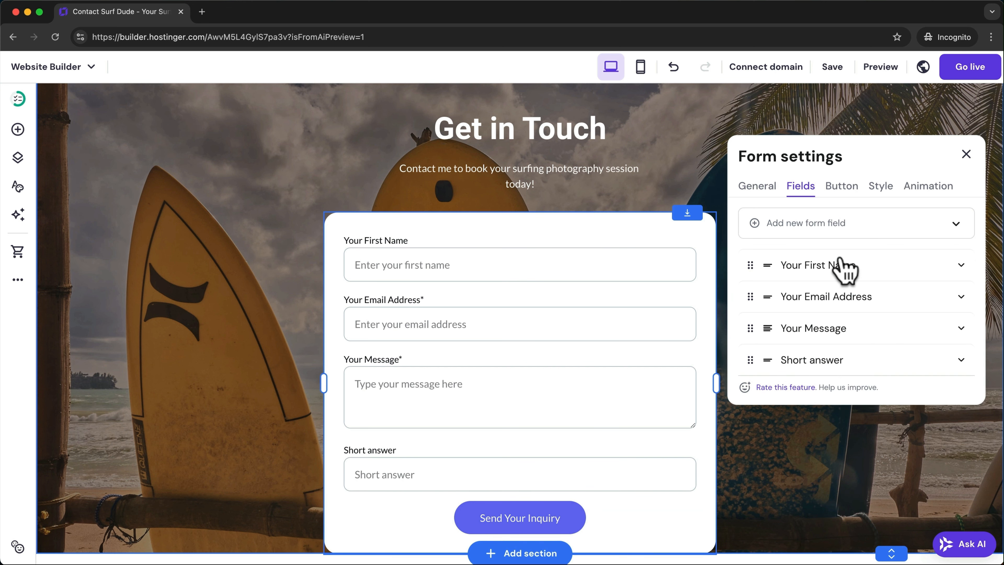
{"action": "left_click", "coordinate": [960, 360]}
{"action": "scroll", "coordinate": [960, 360], "scroll_direction": "down", "scroll_amount": 3}
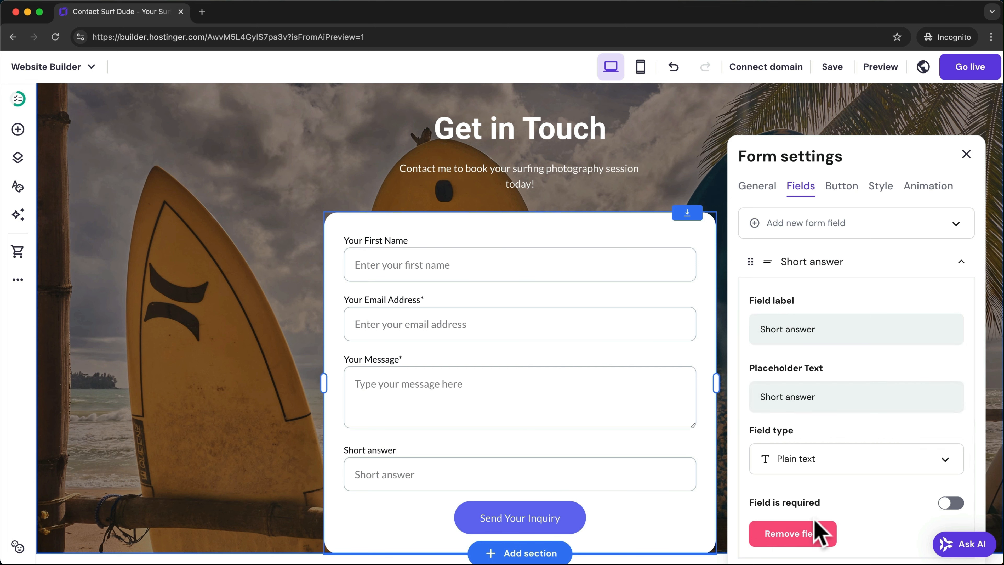
{"action": "left_click", "coordinate": [794, 536]}
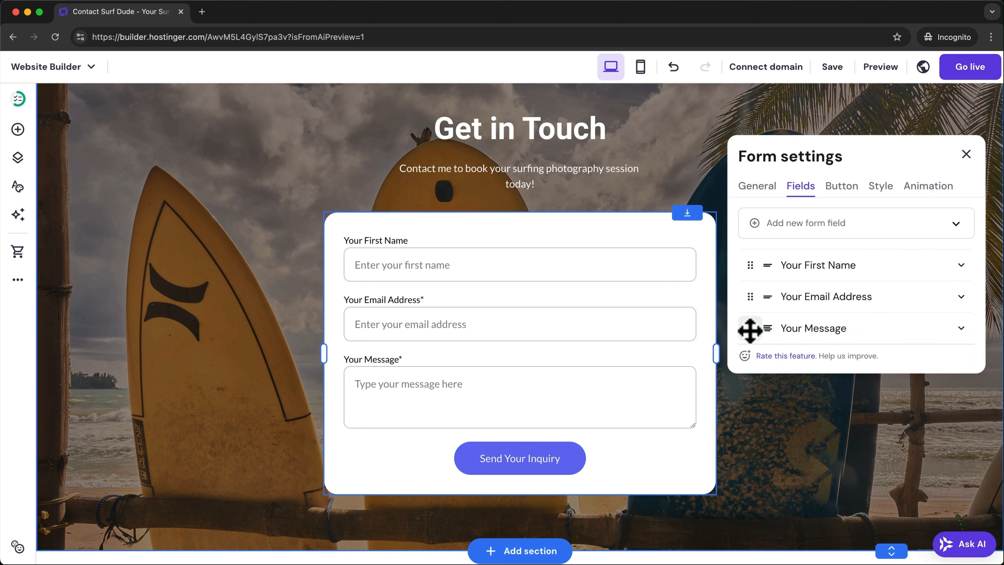
{"action": "mouse_move", "coordinate": [749, 329]}
{"action": "left_mouse_down"}
{"action": "mouse_move", "coordinate": [751, 288]}
{"action": "mouse_move", "coordinate": [751, 328]}
{"action": "left_mouse_up"}
- Change the submit button text to 'Send Message'
{"action": "left_click", "coordinate": [841, 187]}
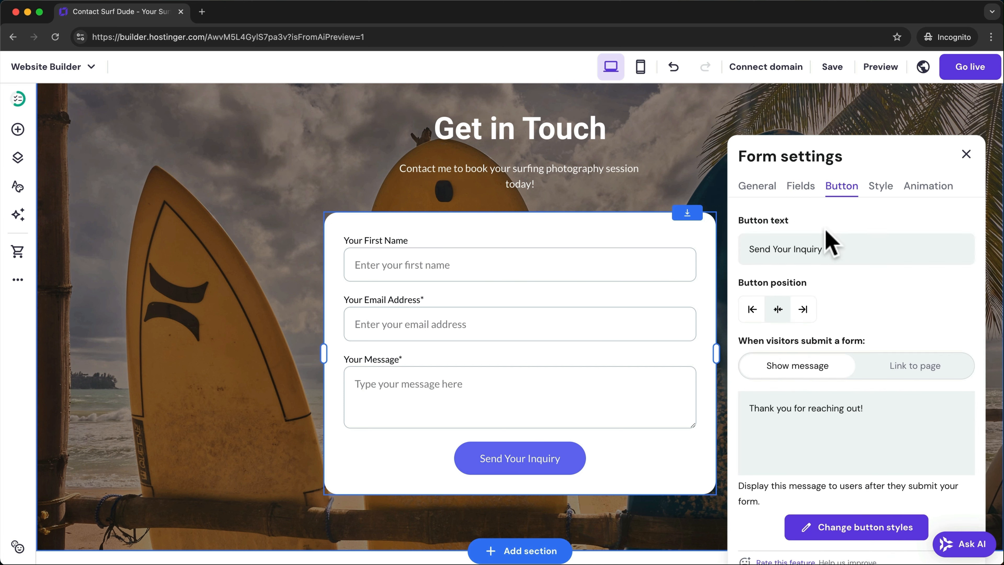
{"action": "left_click_drag", "start_coordinate": [752, 248], "coordinate": [822, 249]}
{"action": "type", "text": "Send Message"}
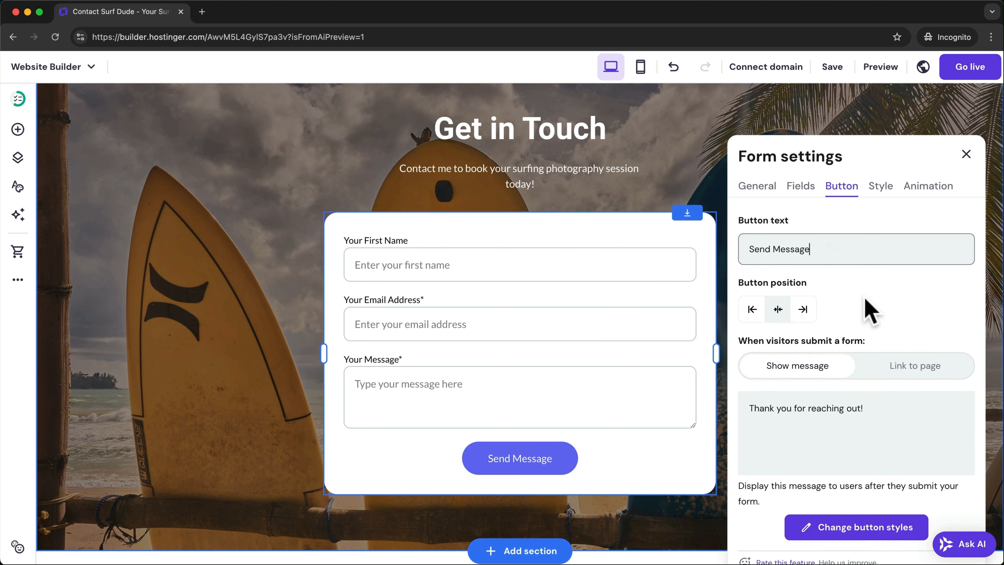
{"action": "left_click_drag", "start_coordinate": [753, 410], "coordinate": [872, 403]}
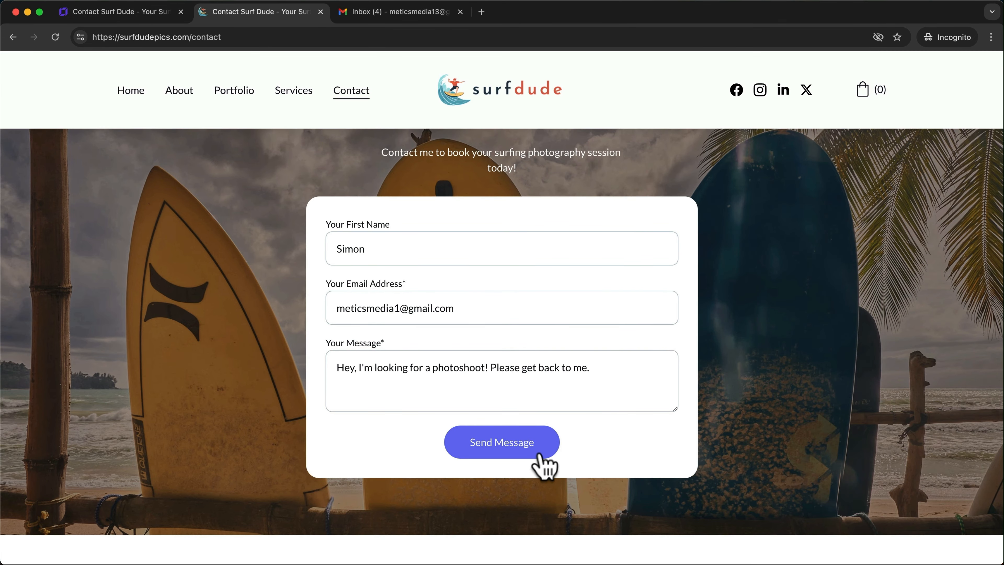
- Send a test inquiry from the surfdudepics.com Contact page form to trigger a Gmail notification
{"action": "left_click", "coordinate": [530, 451]}
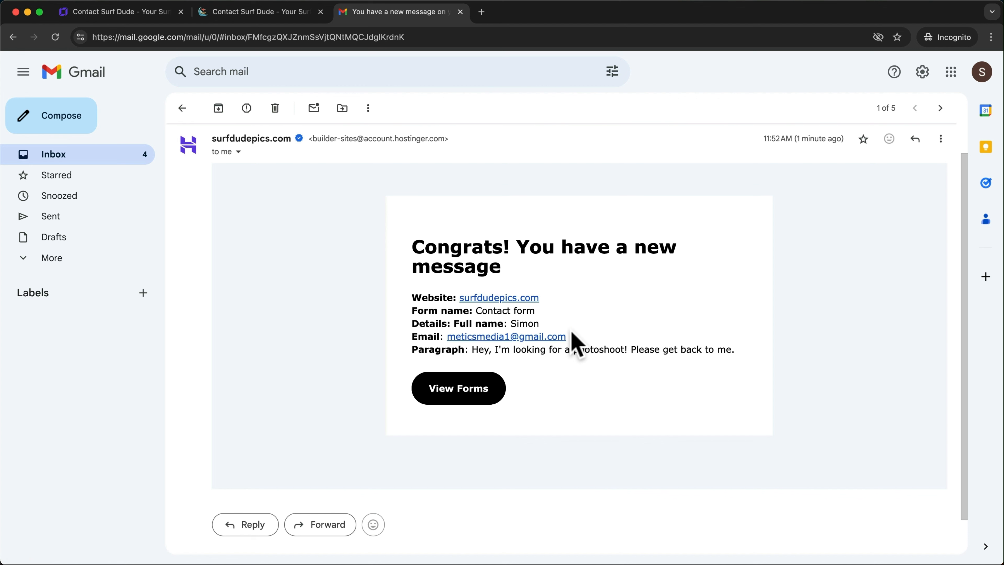
- Start a reply to the 'Congrats! You have a new message' email, then return to the builder
{"action": "left_click", "coordinate": [253, 525]}
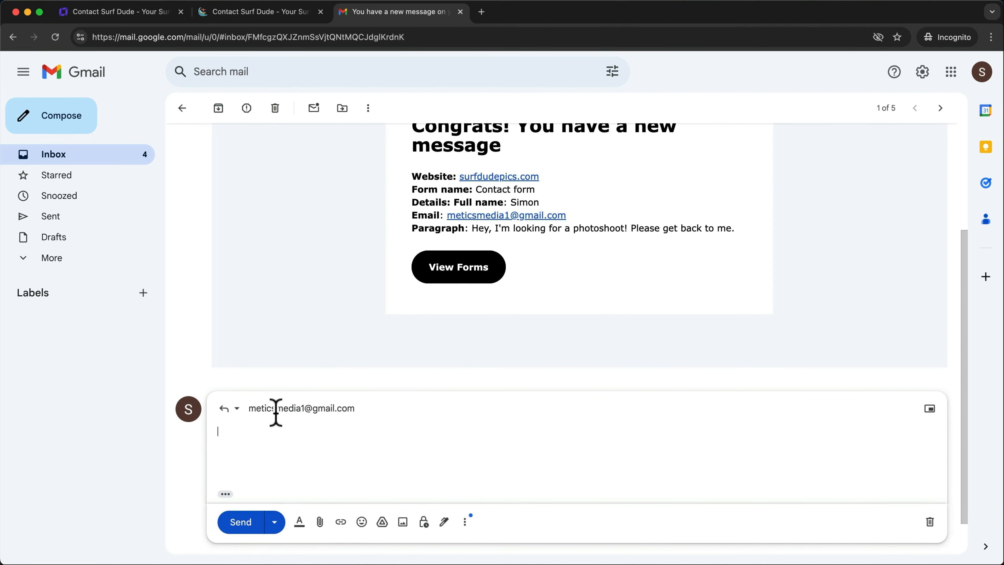
{"action": "mouse_move", "coordinate": [279, 411]}
{"action": "key", "text": "super+1"}
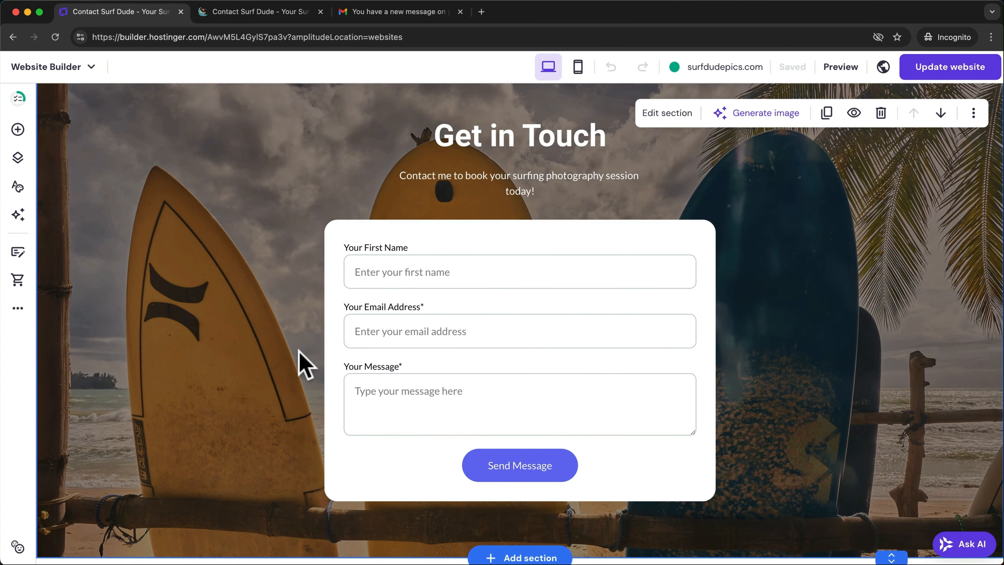
- Show the Contact form's submission list under Form submissions
{"action": "left_click", "coordinate": [18, 308]}
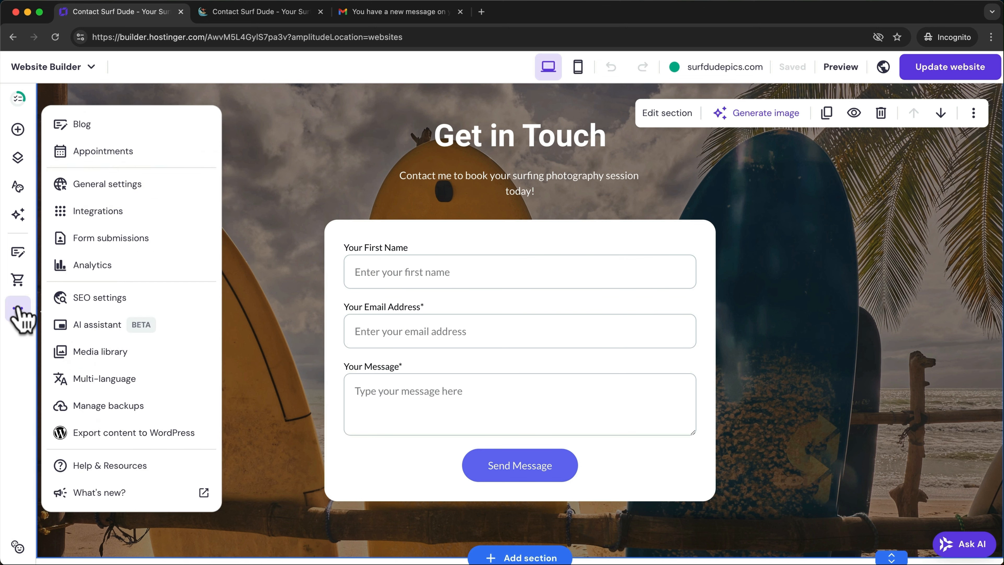
{"action": "left_click", "coordinate": [149, 238]}
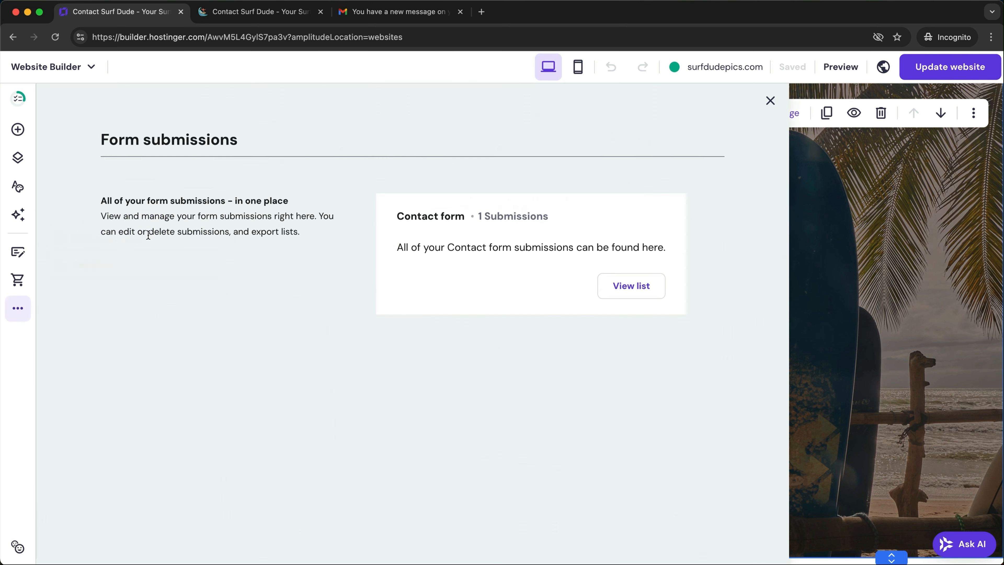
{"action": "left_click", "coordinate": [624, 291]}
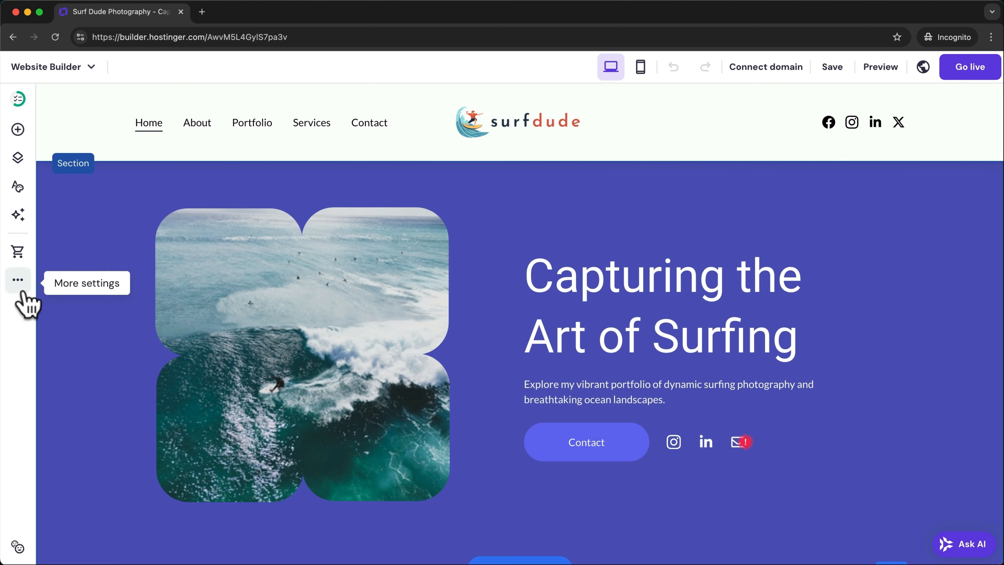
- Start a blog from More settings > Blog and begin a new AI-written post
{"action": "left_click", "coordinate": [19, 290]}
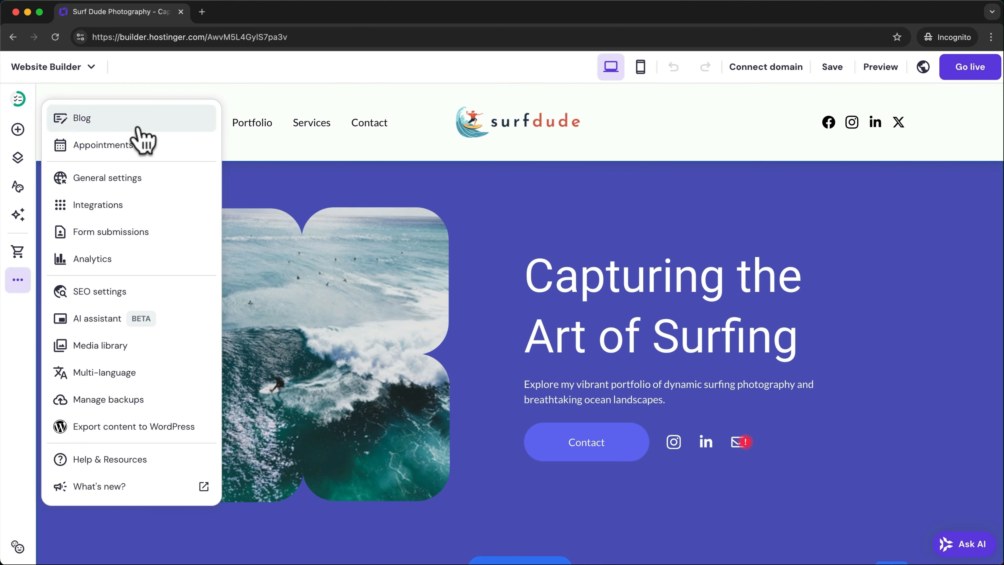
{"action": "left_click", "coordinate": [138, 126]}
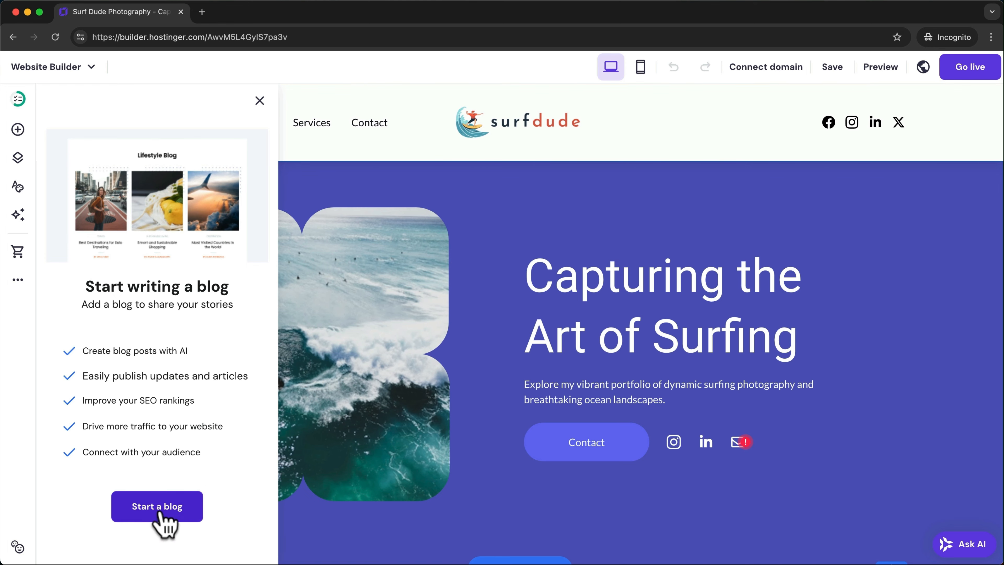
{"action": "left_click", "coordinate": [154, 523]}
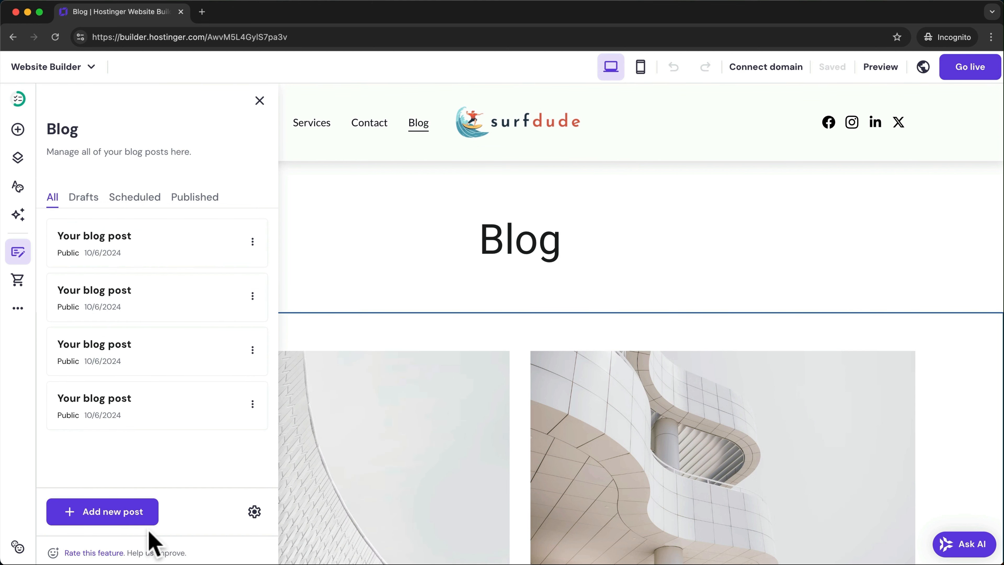
{"action": "left_click", "coordinate": [120, 514]}
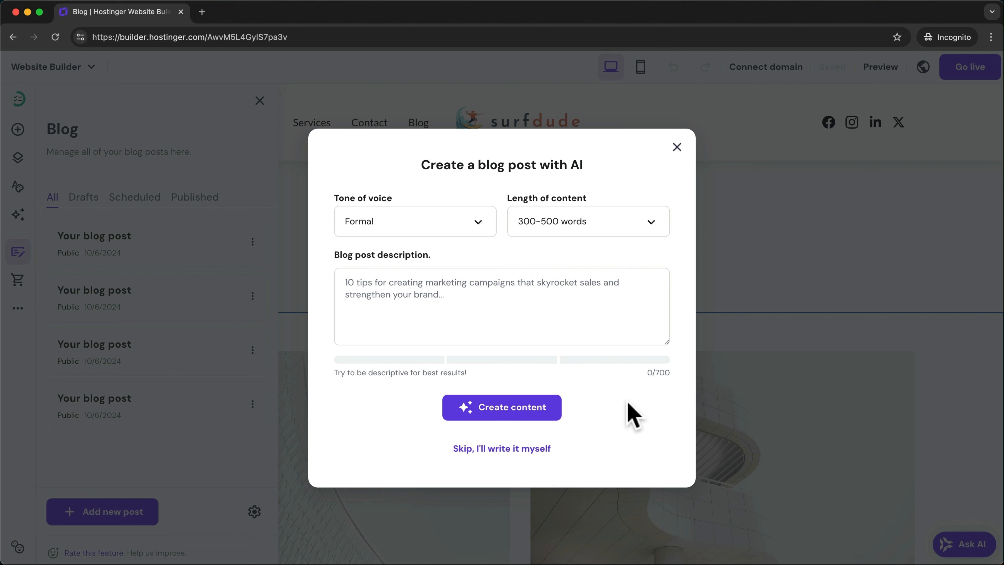
- Generate the AI blog post '10 Tips for Capturing Amazing Surf Images' in a Casual tone
{"action": "left_click", "coordinate": [483, 226]}
{"action": "left_click", "coordinate": [396, 303]}
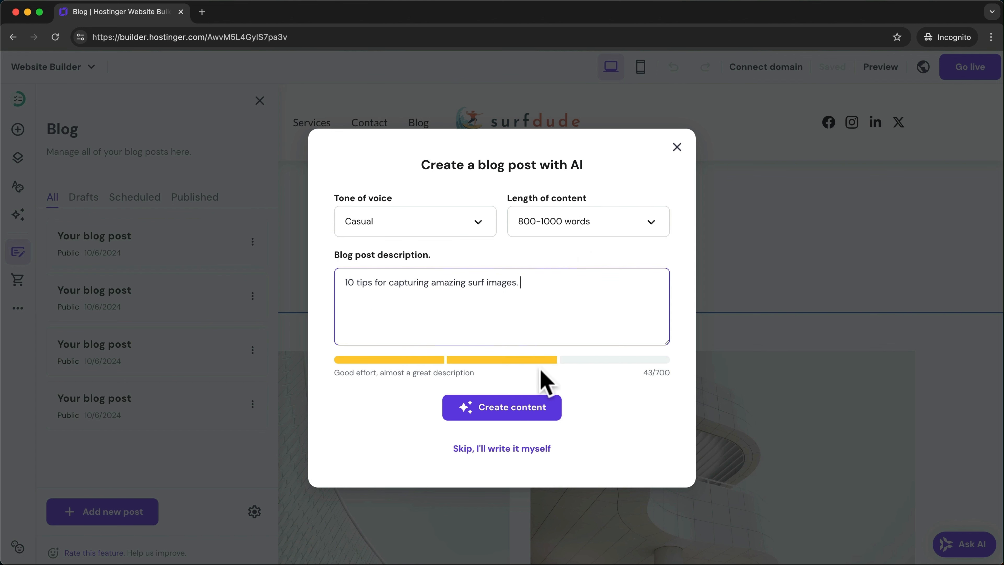
{"action": "left_click", "coordinate": [507, 419]}
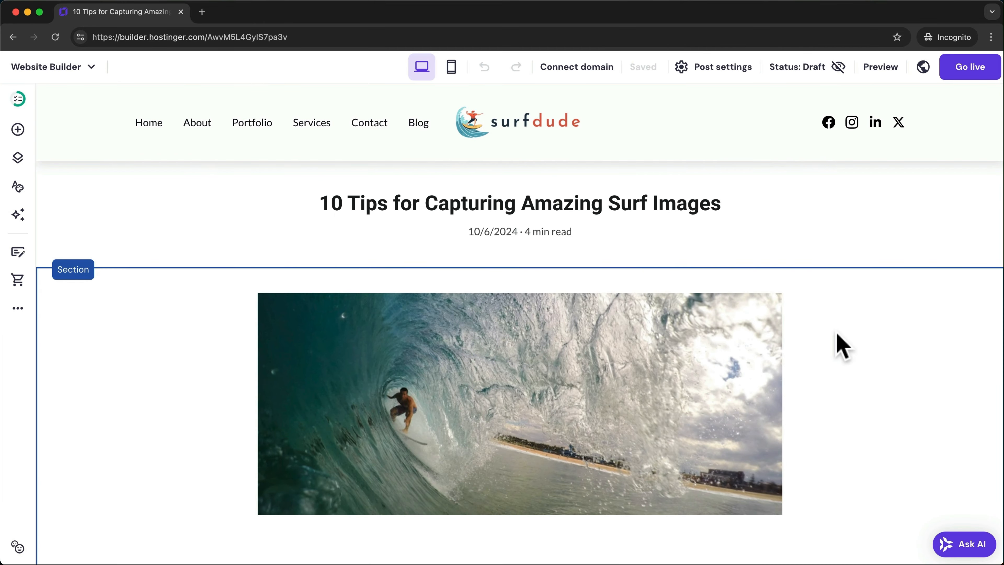
{"action": "scroll", "coordinate": [841, 344], "scroll_direction": "down", "scroll_amount": 15}
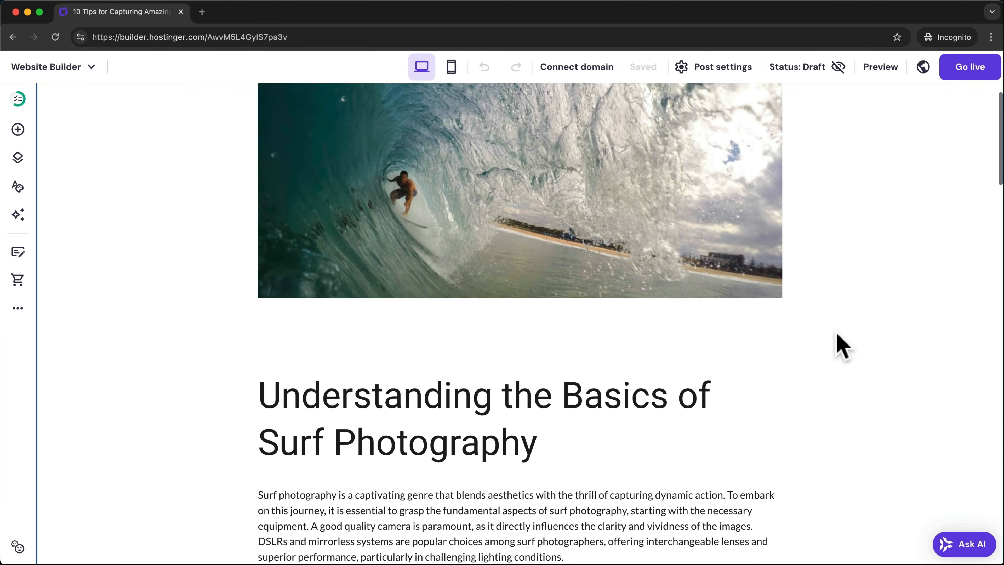
{"action": "scroll", "coordinate": [841, 345], "scroll_direction": "down", "scroll_amount": 12}
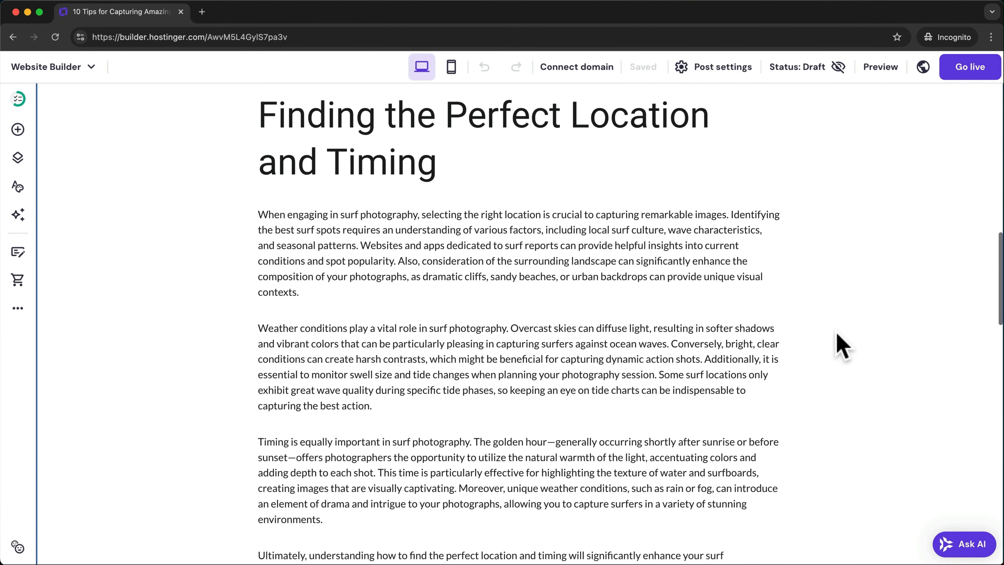
{"action": "scroll", "coordinate": [841, 344], "scroll_direction": "down", "scroll_amount": 3}
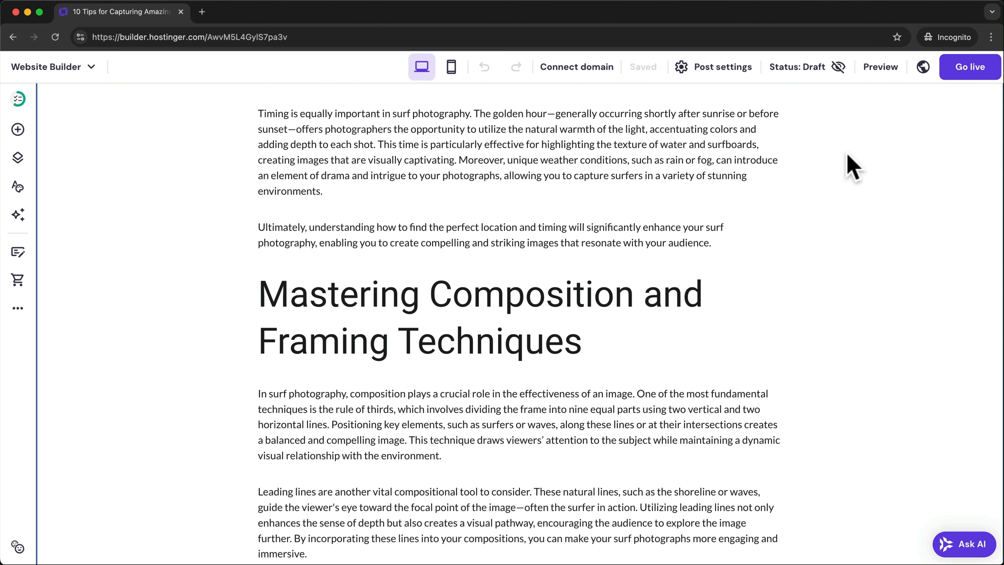
- Set the new post's status to Public and check it on the Blog page
{"action": "left_click", "coordinate": [830, 79]}
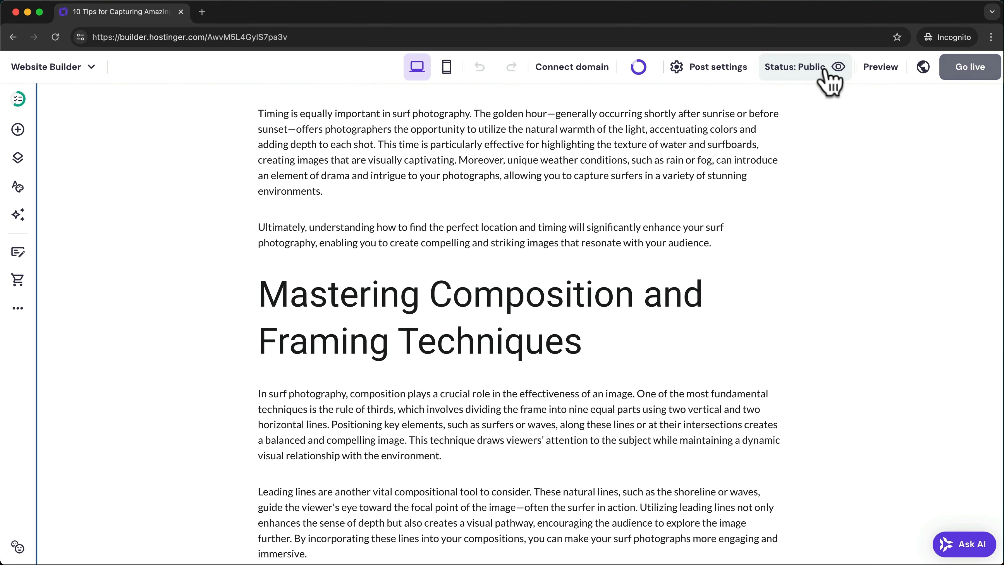
{"action": "scroll", "coordinate": [829, 146], "scroll_direction": "up", "scroll_amount": 15}
{"action": "scroll", "coordinate": [832, 143], "scroll_direction": "up", "scroll_amount": 5}
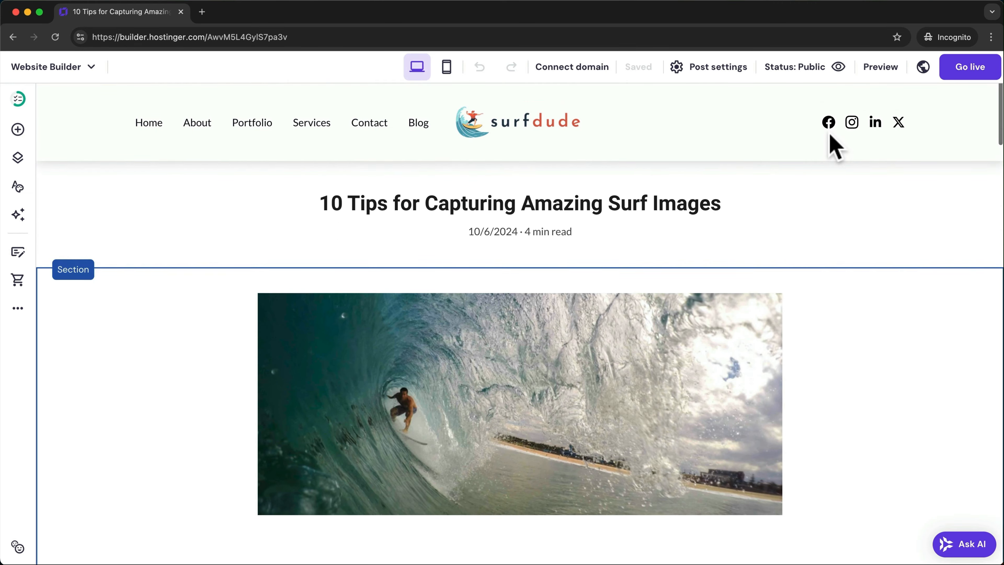
{"action": "left_click", "coordinate": [418, 122]}
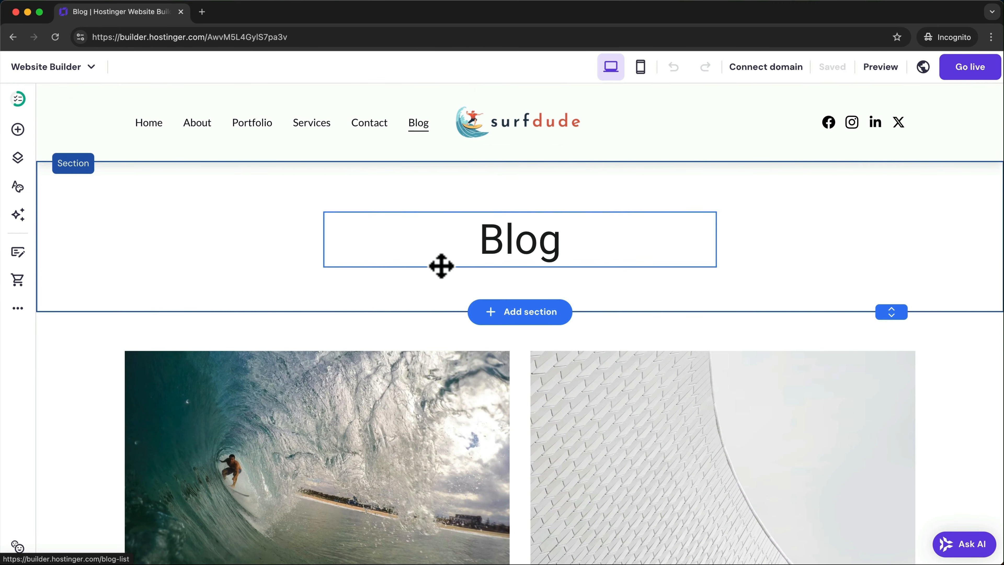
{"action": "scroll", "coordinate": [438, 277], "scroll_direction": "down", "scroll_amount": 6}
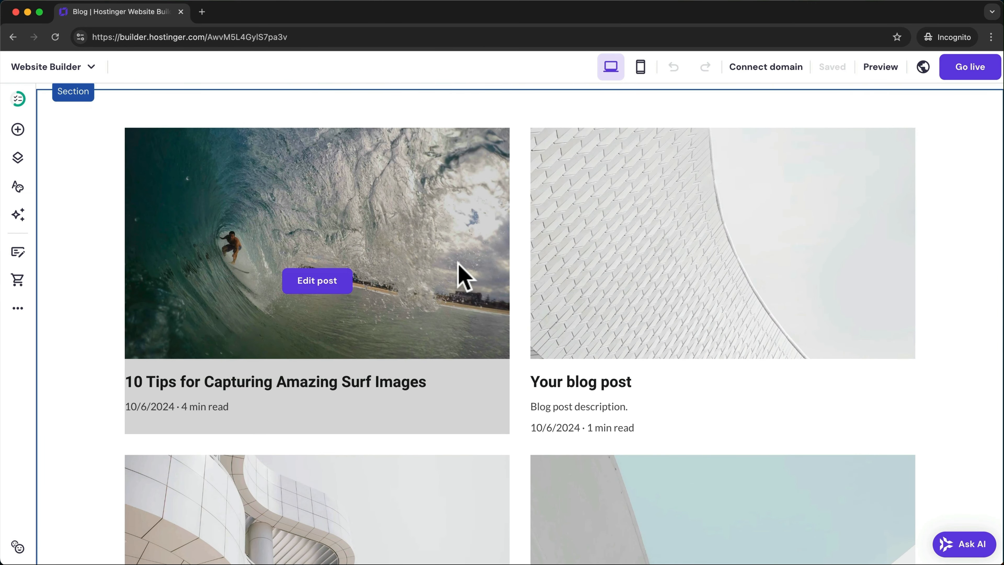
{"action": "scroll", "coordinate": [666, 304], "scroll_direction": "up", "scroll_amount": 5}
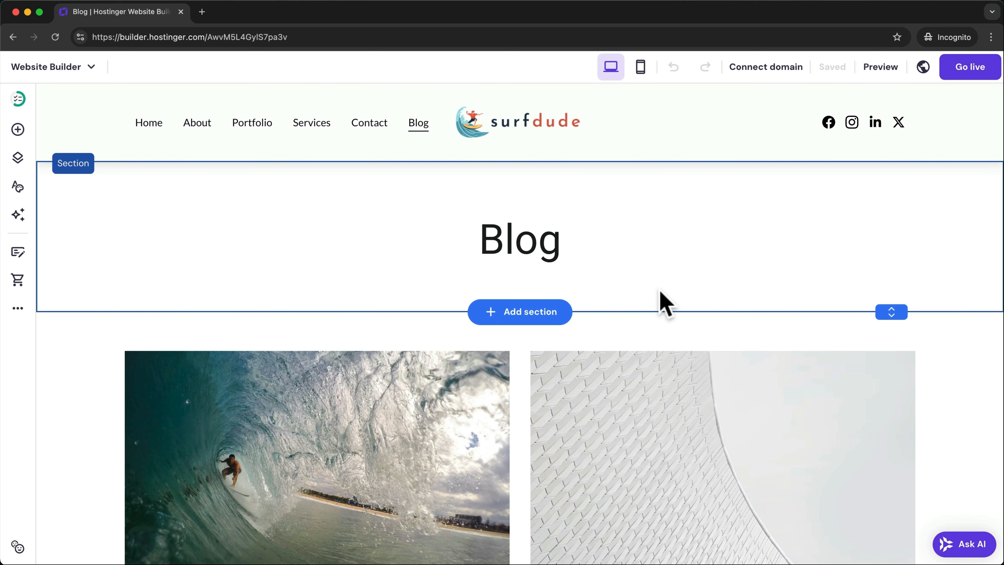
- Add a Store page with 8 sample products and show the store management options
{"action": "left_click", "coordinate": [18, 282]}
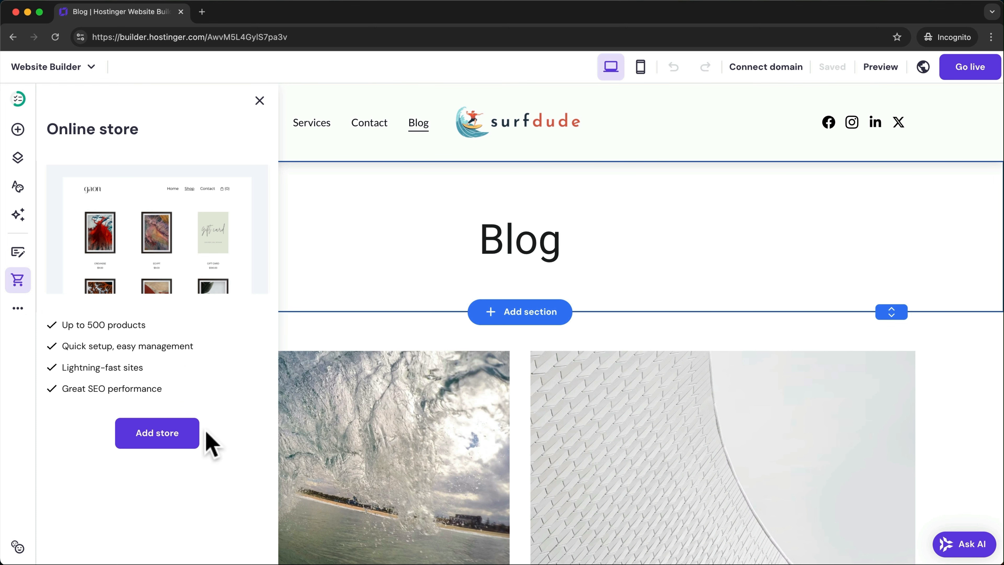
{"action": "left_click", "coordinate": [166, 439]}
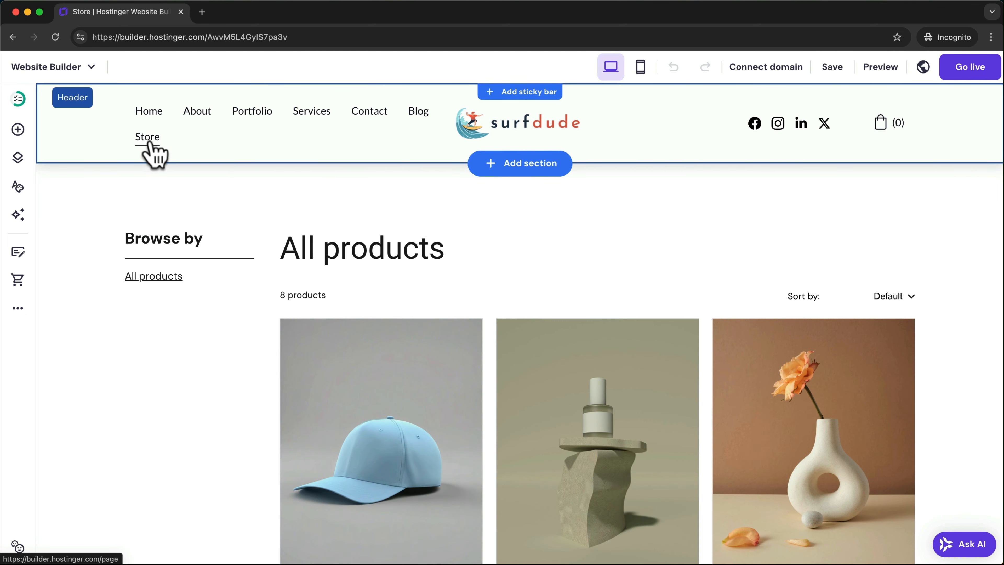
{"action": "scroll", "coordinate": [373, 338], "scroll_direction": "down", "scroll_amount": 6}
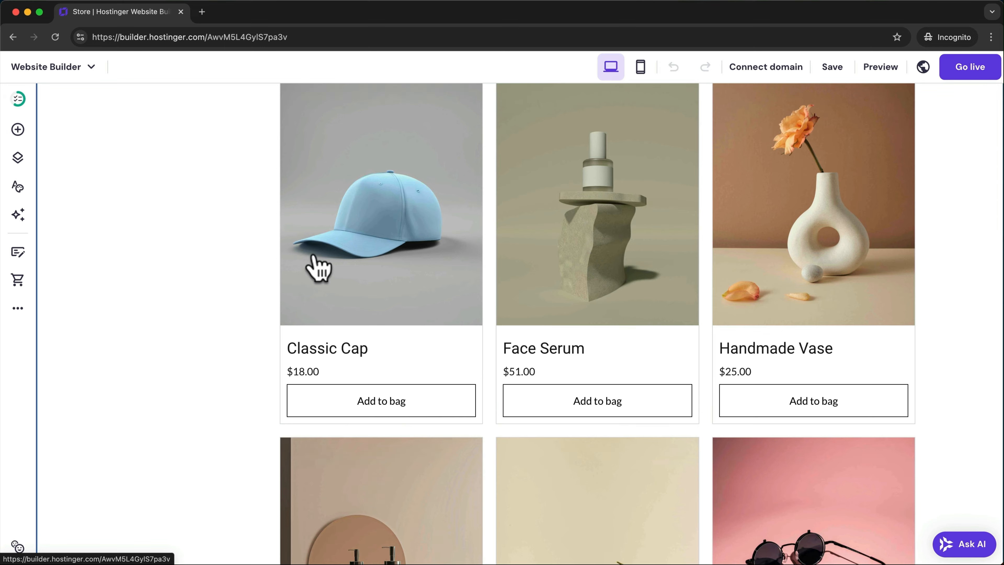
{"action": "scroll", "coordinate": [315, 265], "scroll_direction": "up", "scroll_amount": 3}
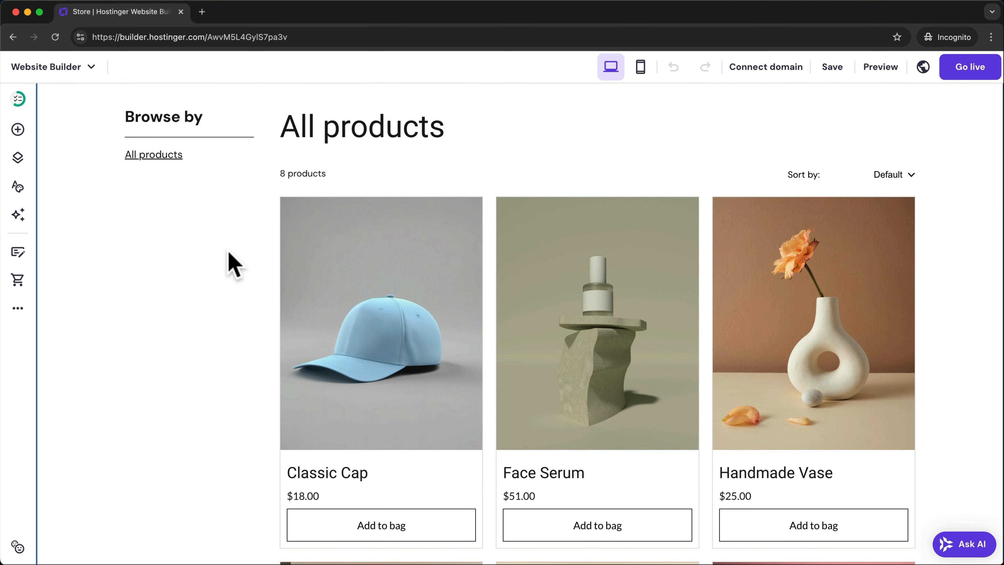
{"action": "left_click", "coordinate": [18, 282]}
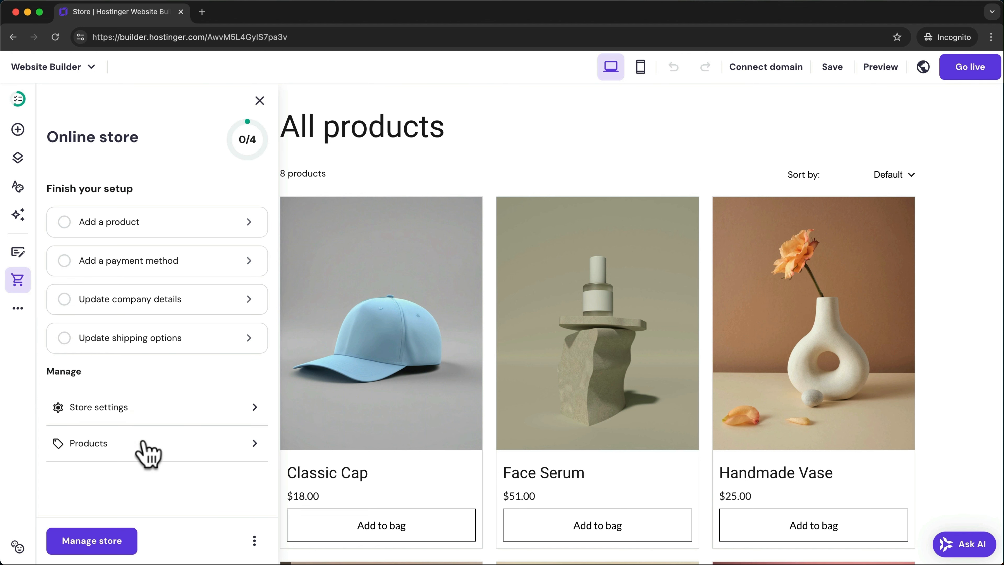
- In the Store manager, set the store country to United States and continue to the dashboard
{"action": "left_click", "coordinate": [92, 541]}
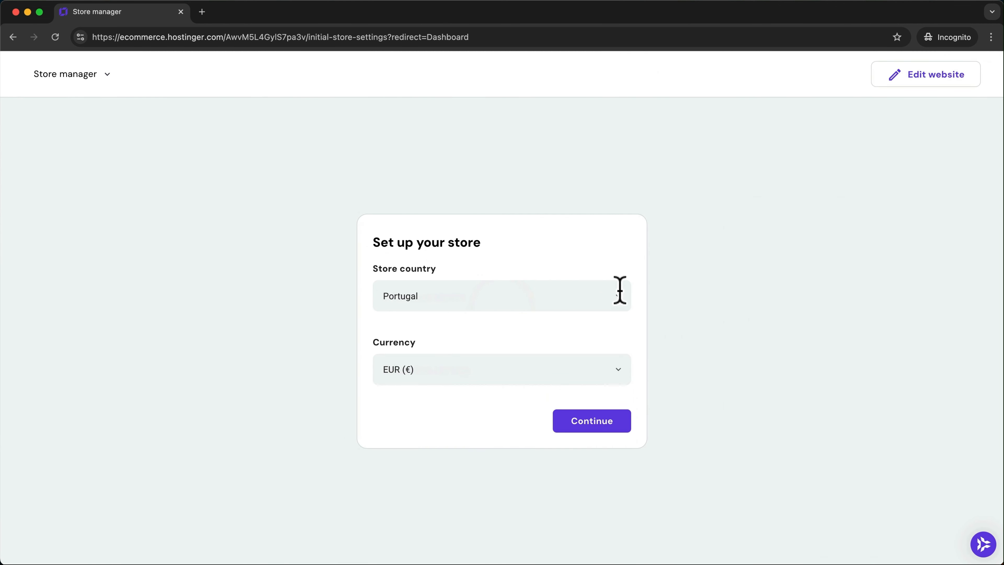
{"action": "left_click", "coordinate": [619, 290]}
{"action": "type", "text": "unit"}
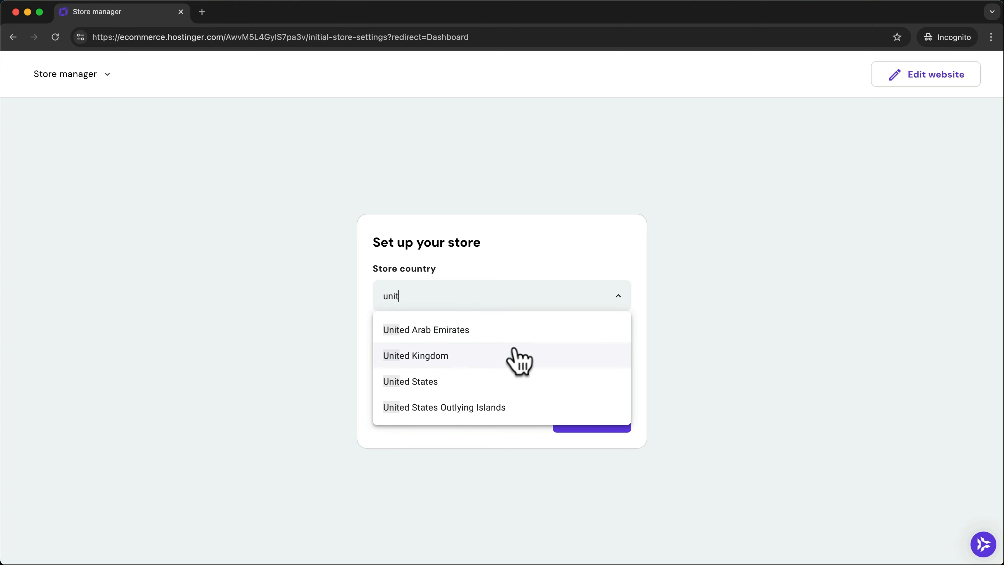
{"action": "left_click", "coordinate": [484, 380]}
{"action": "left_click", "coordinate": [580, 421]}
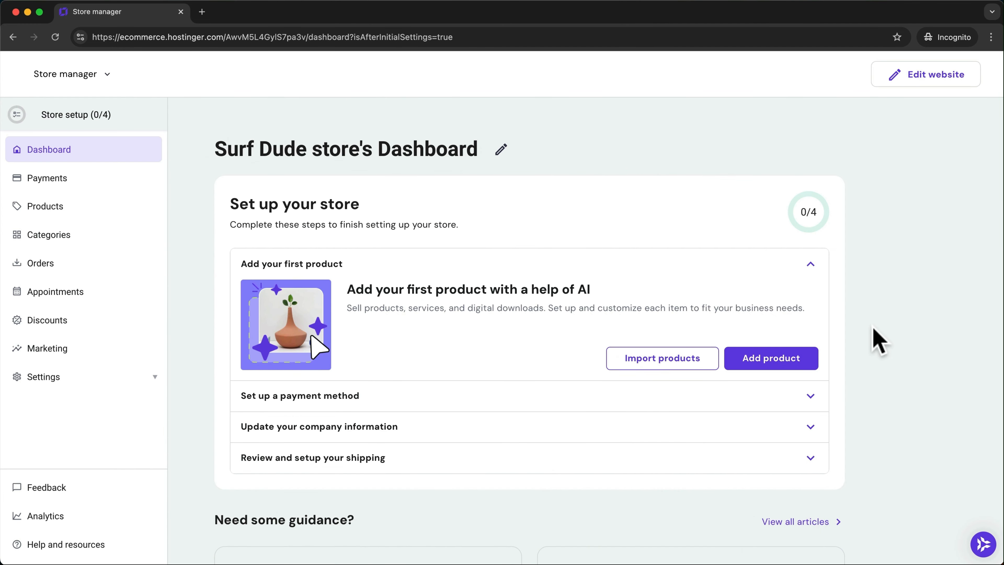
- Expand the payment method, company information and shipping setup steps on the dashboard
{"action": "scroll", "coordinate": [875, 323], "scroll_direction": "down", "scroll_amount": 2}
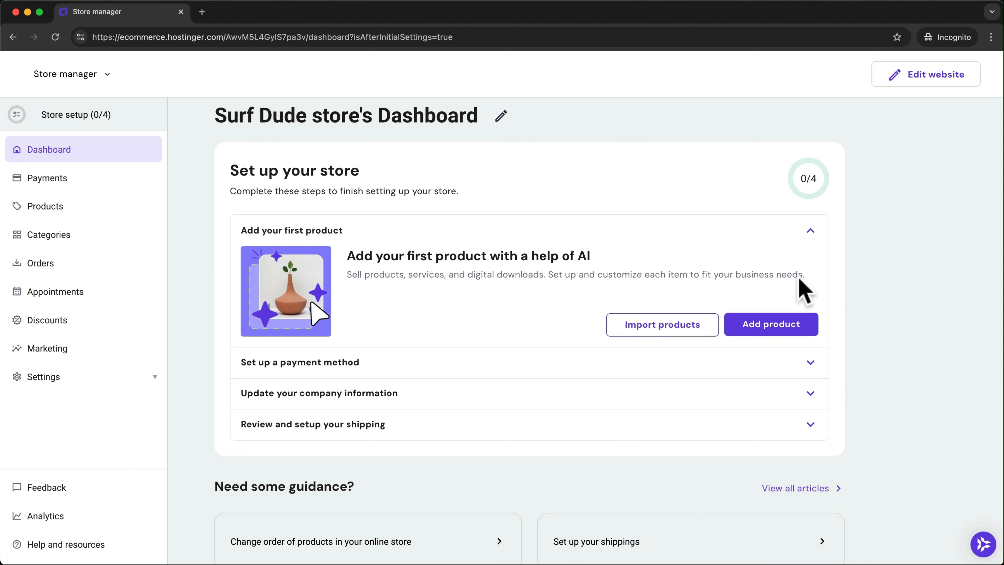
{"action": "left_click", "coordinate": [806, 361]}
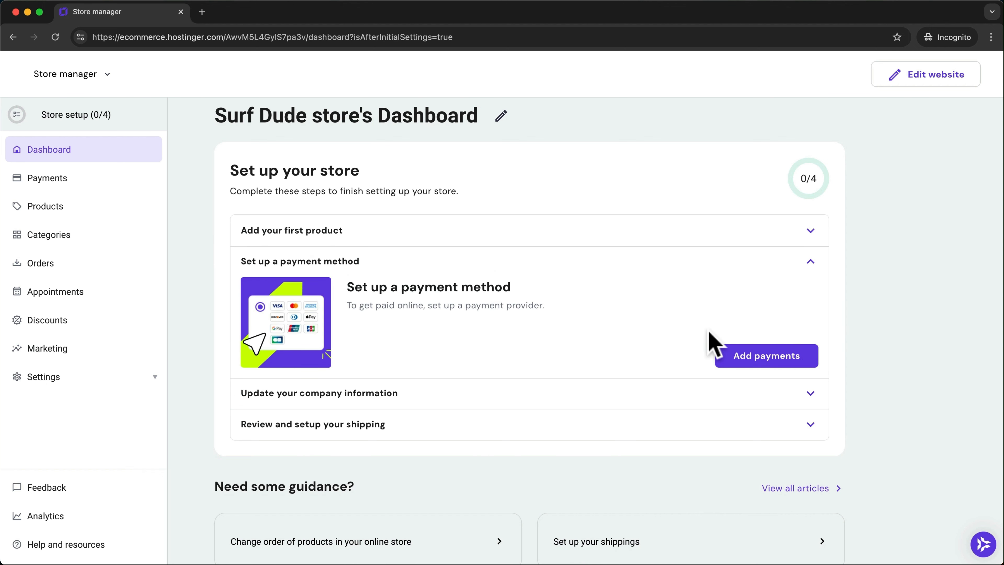
{"action": "scroll", "coordinate": [770, 355], "scroll_direction": "down", "scroll_amount": 1}
{"action": "left_click", "coordinate": [807, 378]}
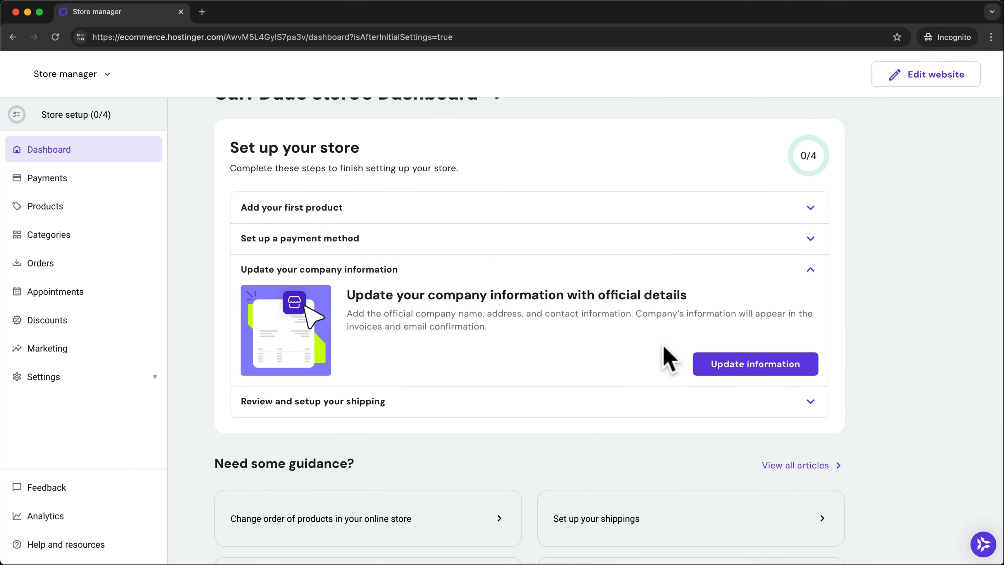
{"action": "left_click", "coordinate": [805, 411]}
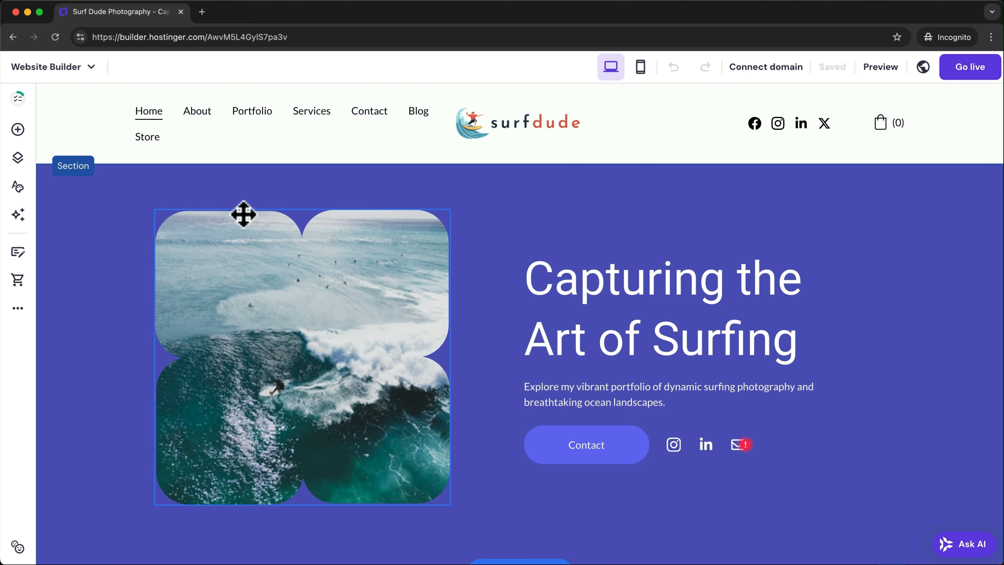
- Upload the surfer-on-a-wave illustration in General settings and save it as the favicon
{"action": "left_click", "coordinate": [19, 317]}
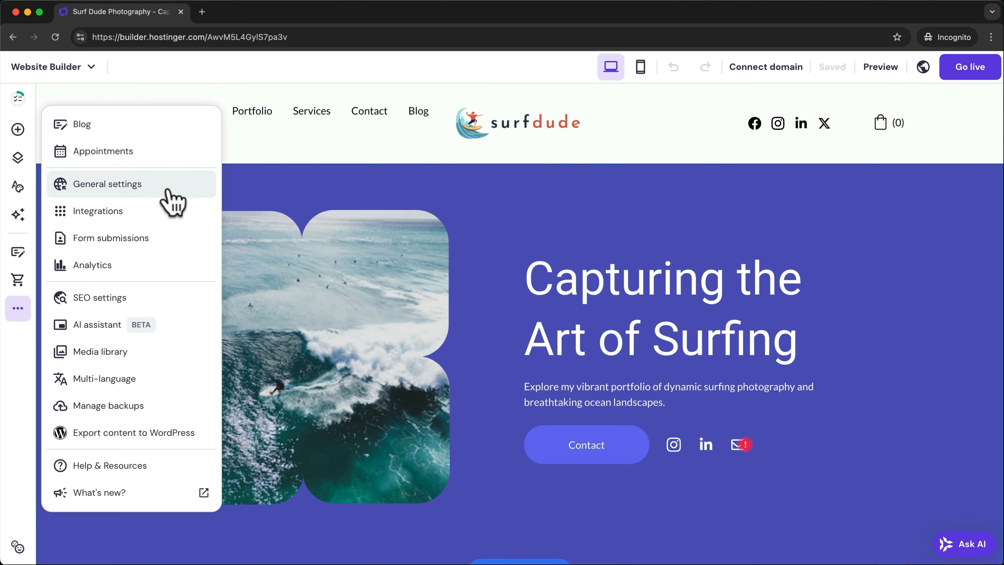
{"action": "left_click", "coordinate": [169, 187]}
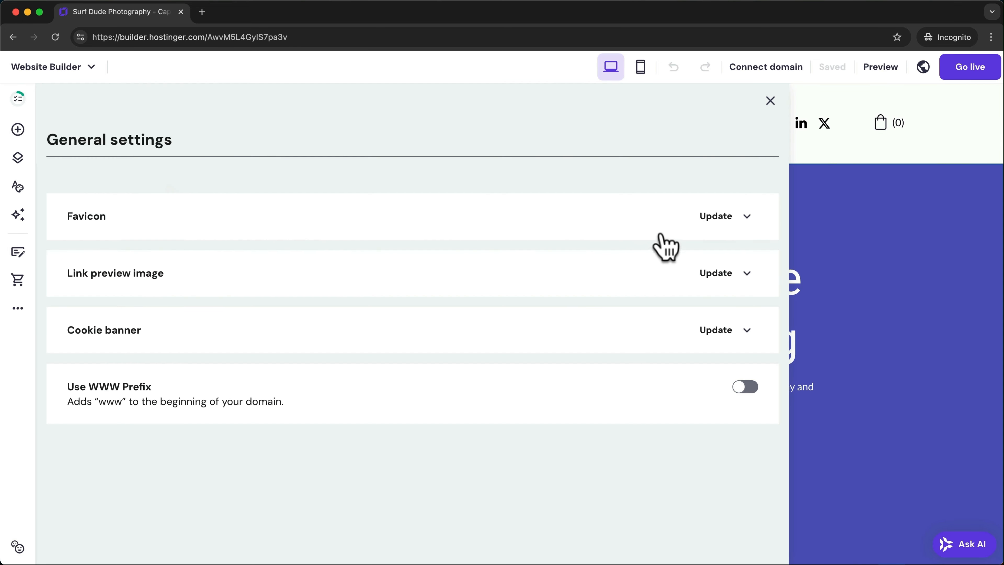
{"action": "left_click", "coordinate": [697, 221]}
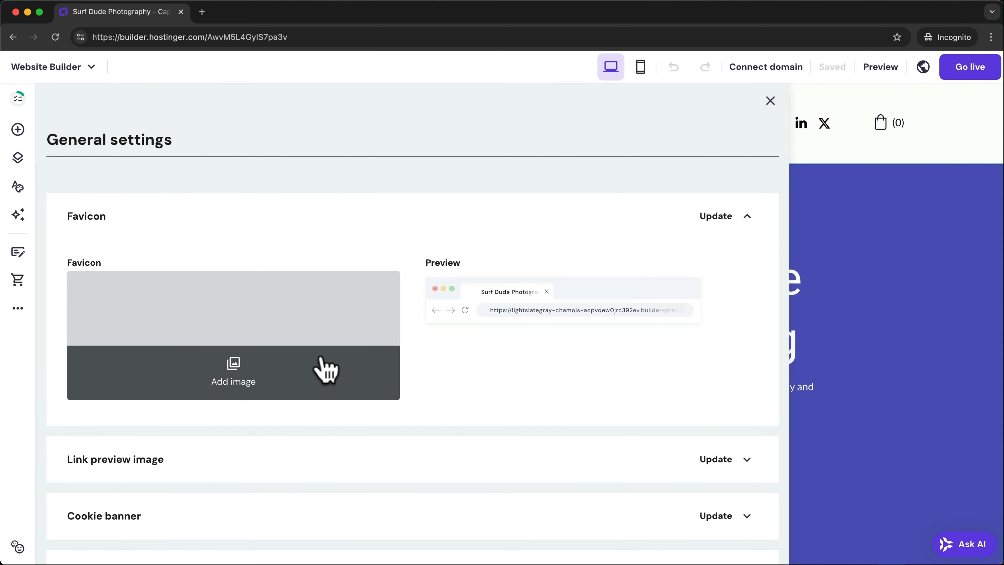
{"action": "left_click", "coordinate": [289, 362]}
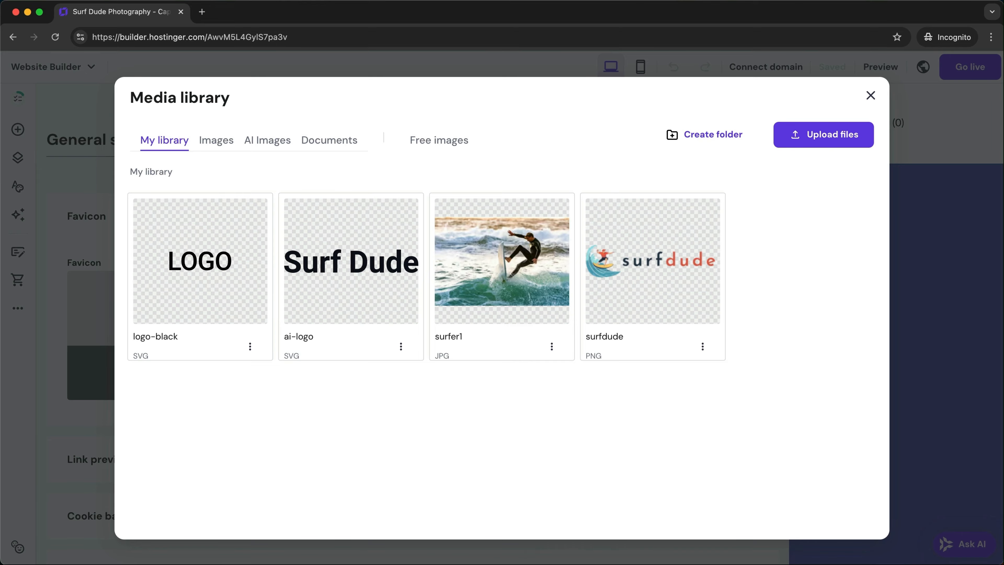
{"action": "left_click_drag", "start_coordinate": [513, 562], "coordinate": [470, 372]}
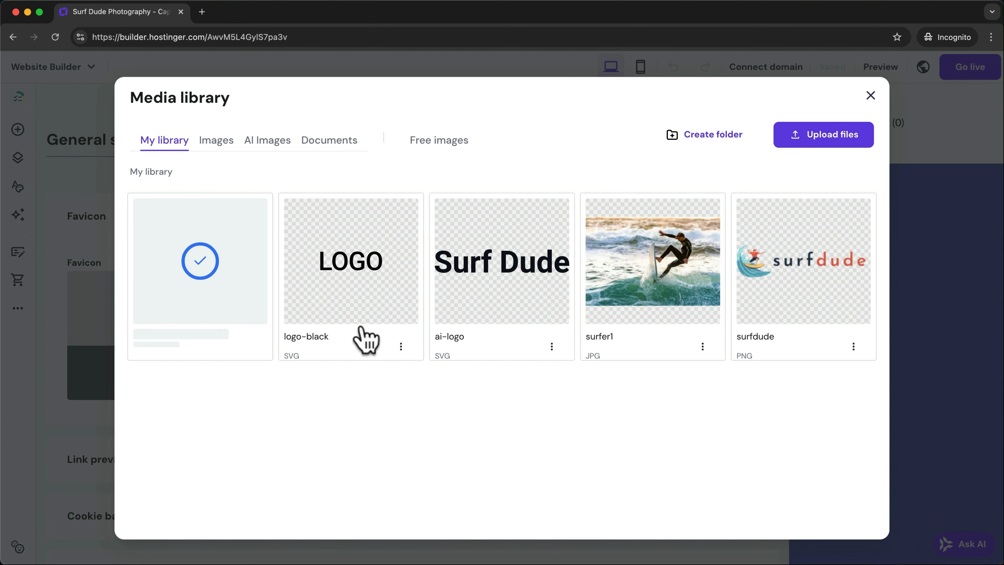
{"action": "mouse_move", "coordinate": [217, 287]}
{"action": "left_click", "coordinate": [201, 263]}
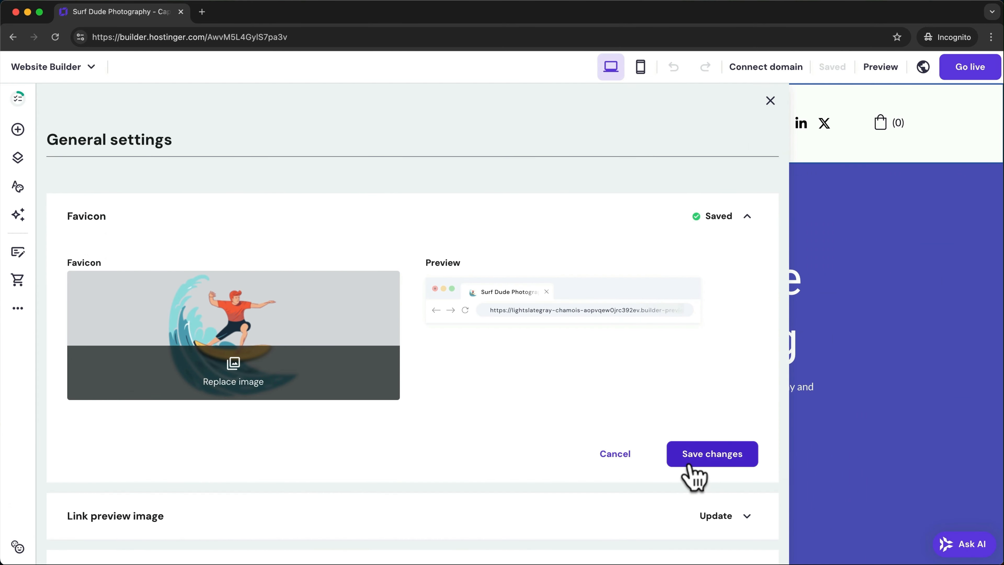
{"action": "left_click", "coordinate": [695, 474]}
- Upload a surfing photo and save it as the link preview image
{"action": "scroll", "coordinate": [707, 362], "scroll_direction": "down", "scroll_amount": 3}
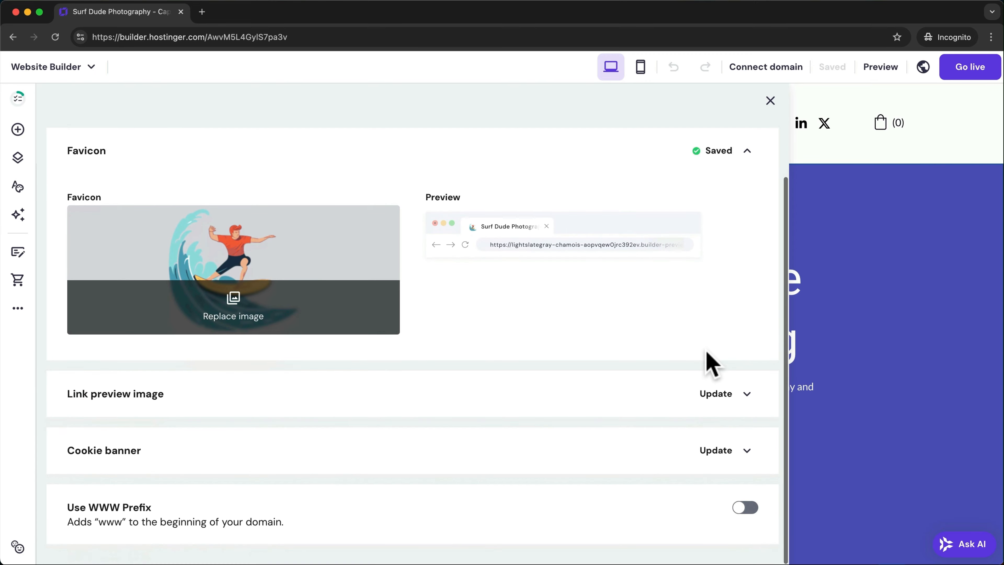
{"action": "left_click", "coordinate": [744, 395]}
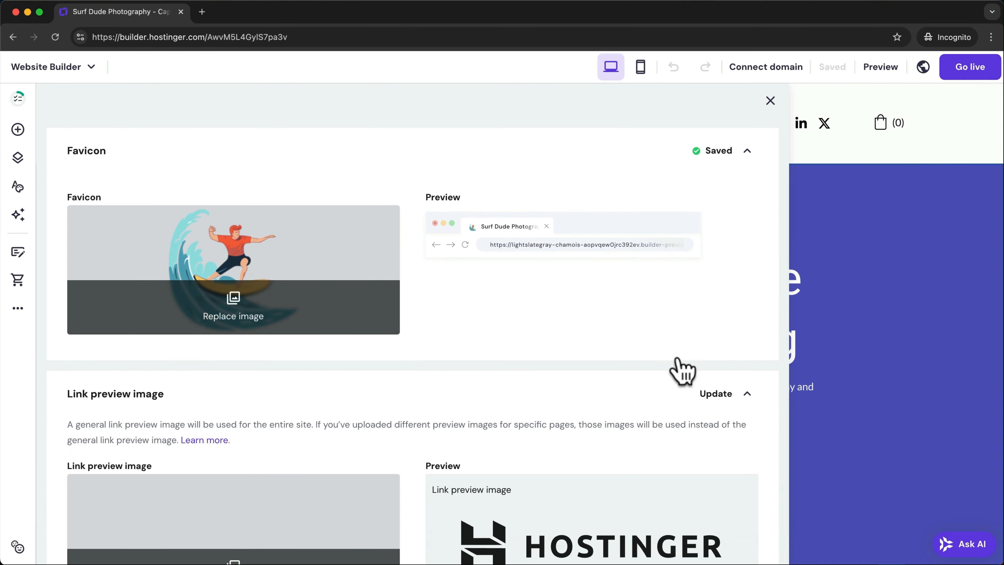
{"action": "scroll", "coordinate": [533, 299], "scroll_direction": "down", "scroll_amount": 8}
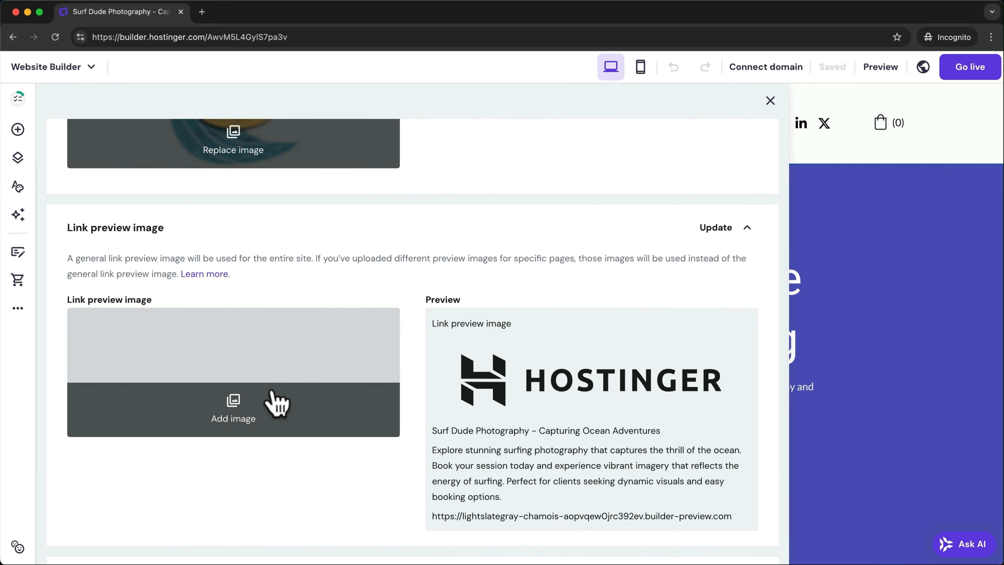
{"action": "left_click", "coordinate": [251, 408]}
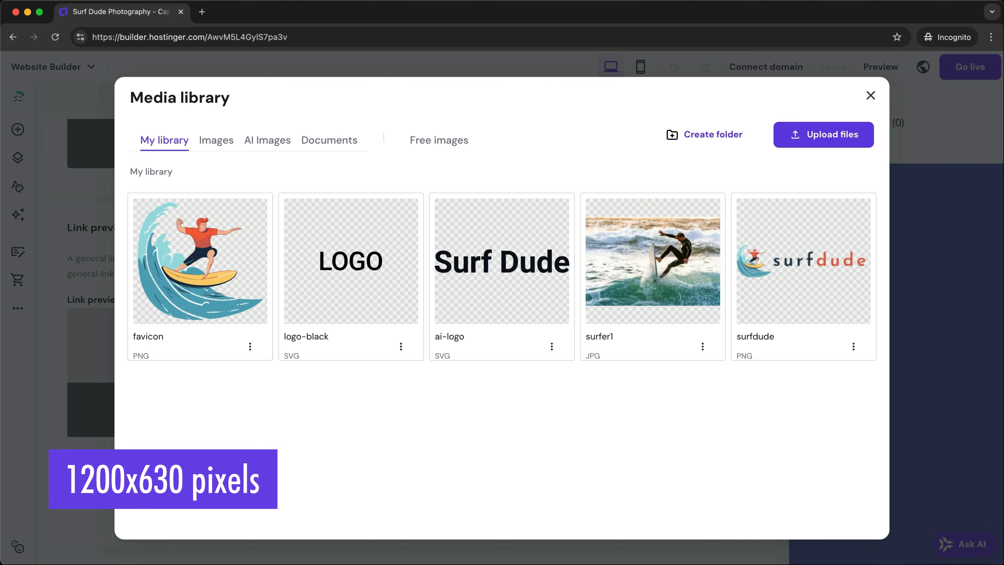
{"action": "left_click_drag", "start_coordinate": [423, 564], "coordinate": [416, 533]}
{"action": "left_click_drag", "start_coordinate": [461, 422], "coordinate": [459, 420]}
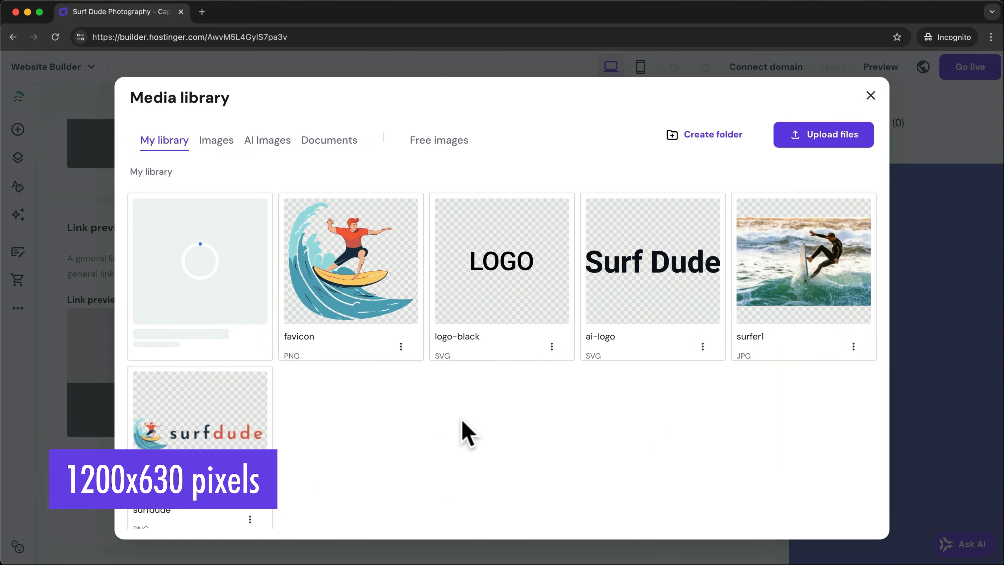
{"action": "left_click", "coordinate": [694, 451]}
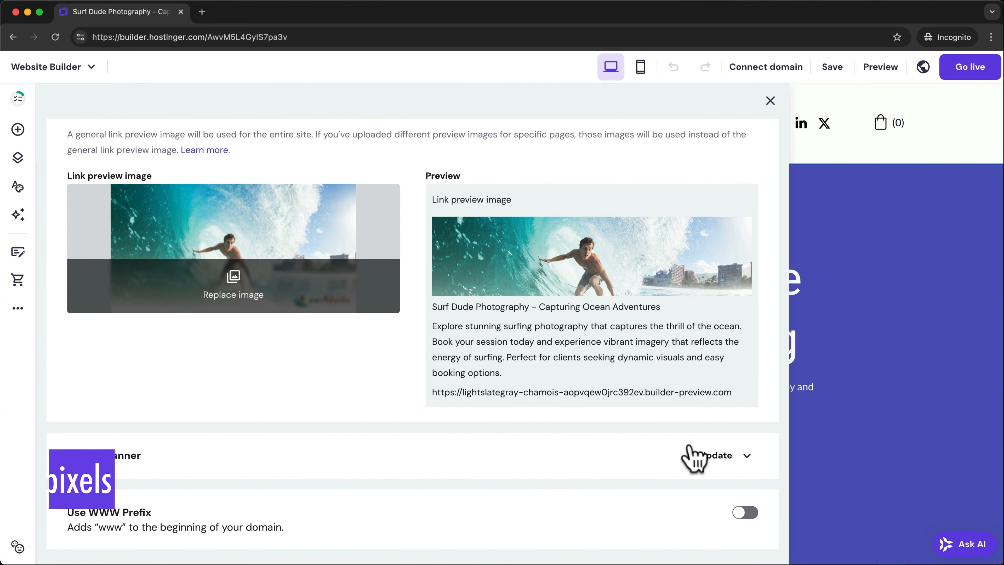
{"action": "left_click", "coordinate": [771, 98]}
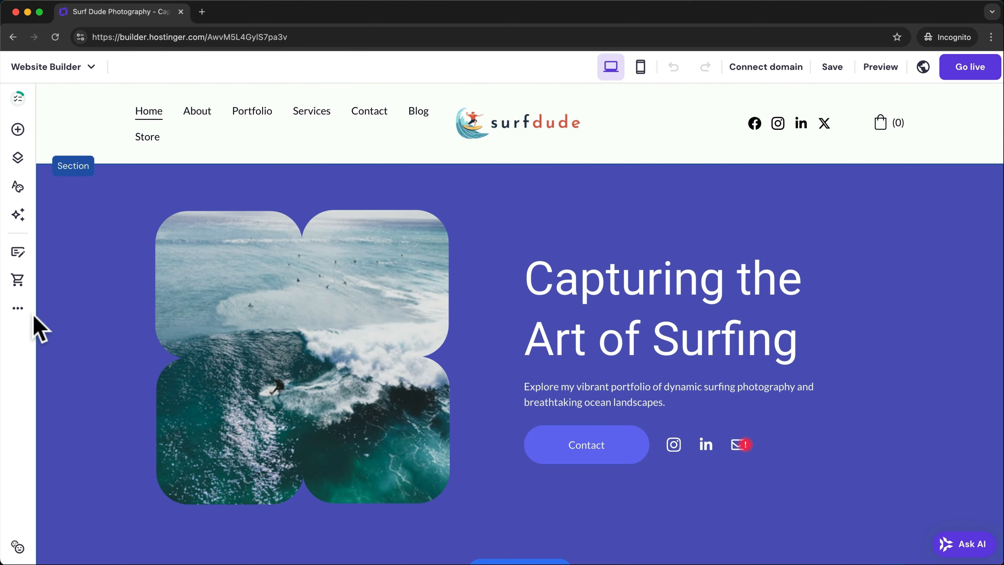
- AI-generate About page SEO from a pasted description, adding 'surf photography' as third keyword
{"action": "left_click", "coordinate": [18, 310]}
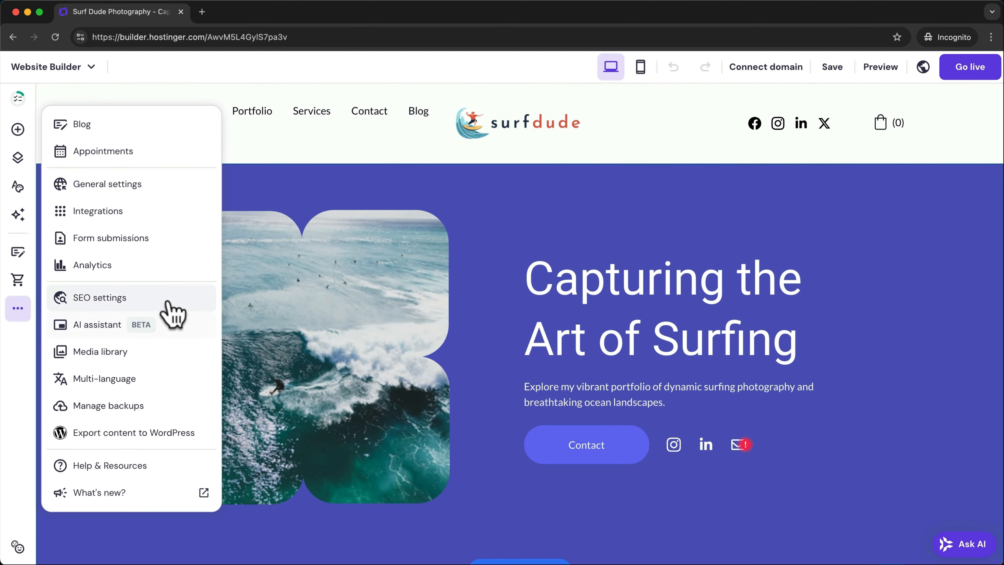
{"action": "left_click", "coordinate": [158, 304]}
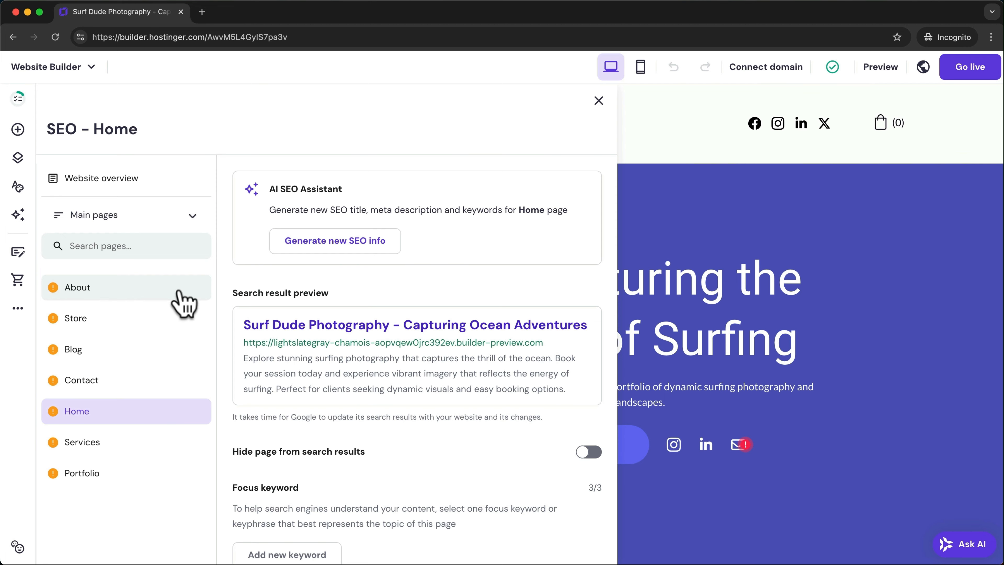
{"action": "left_click", "coordinate": [183, 303]}
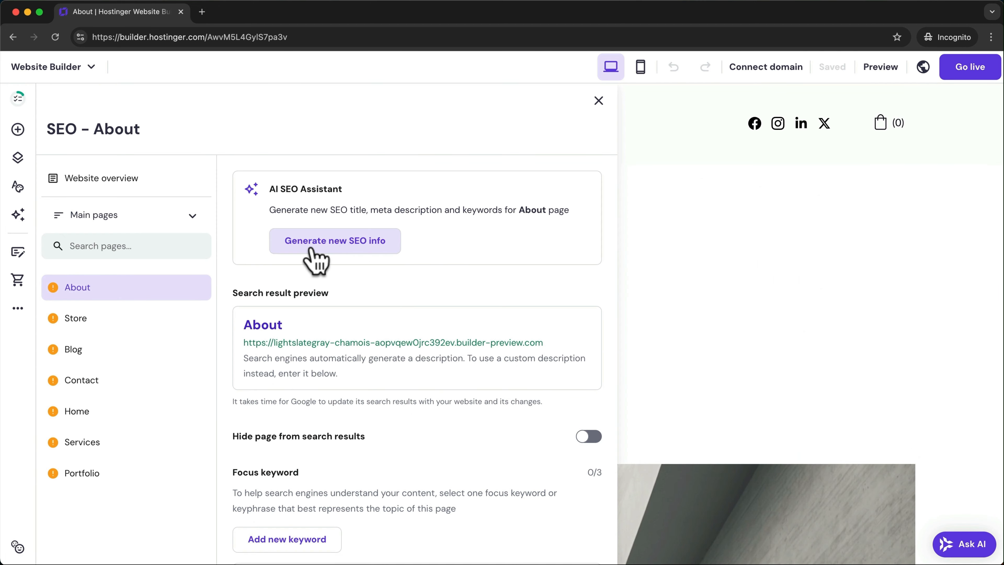
{"action": "left_click", "coordinate": [368, 259]}
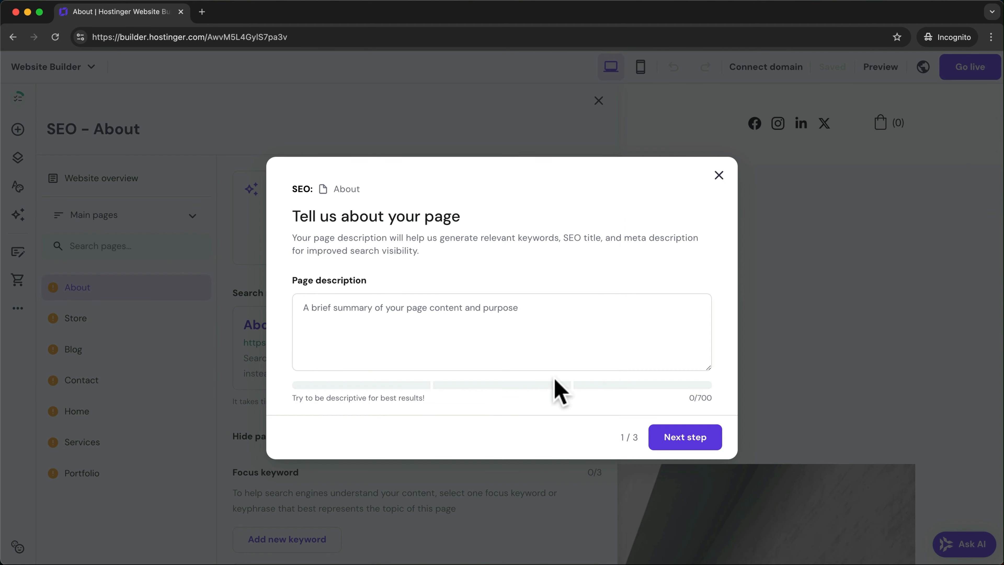
{"action": "left_click", "coordinate": [412, 316]}
{"action": "type", "text": "The About page introduces me as a passionate surf photographer, capturing the ocean's energy and beauty through my lens."}
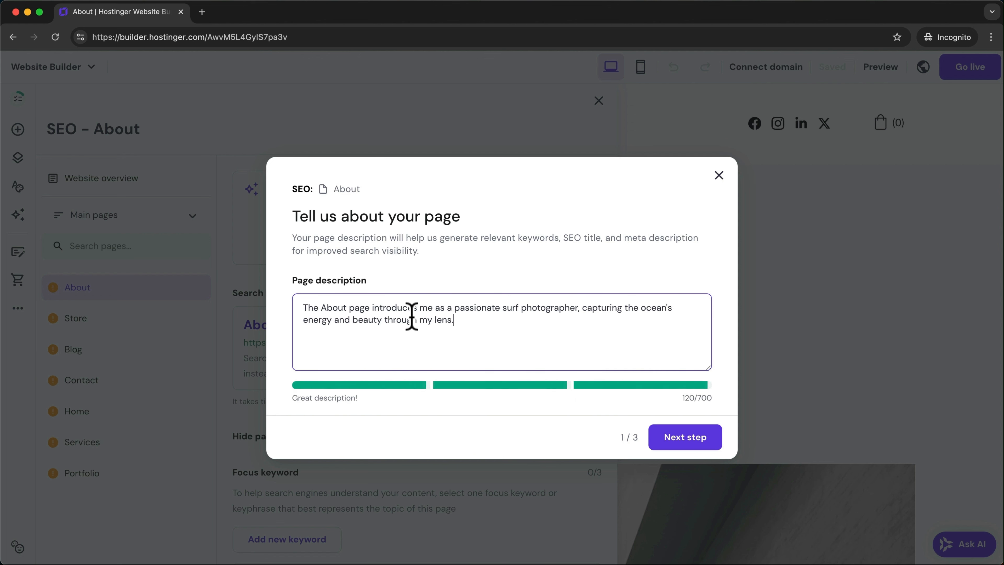
{"action": "left_click", "coordinate": [680, 441]}
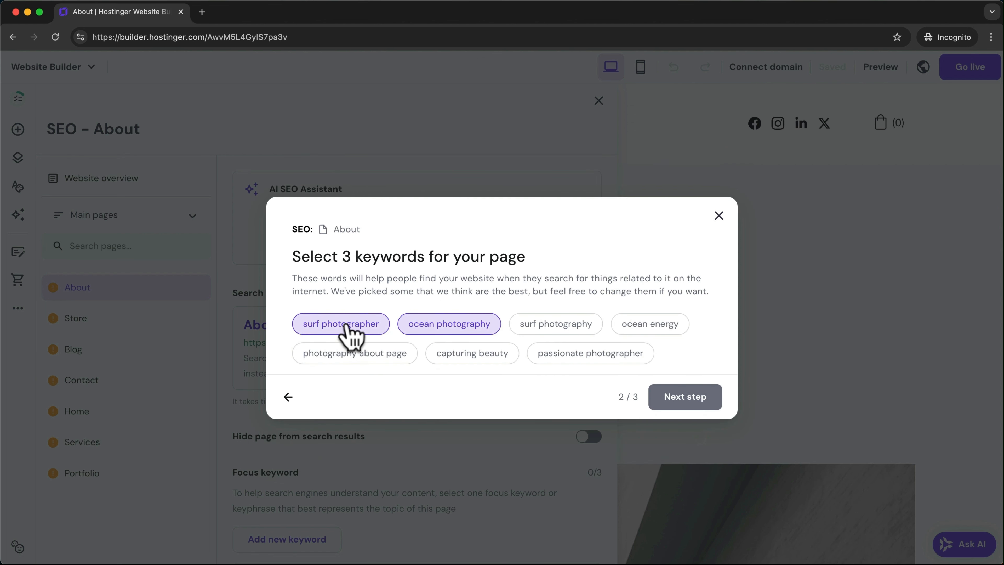
{"action": "left_click", "coordinate": [556, 330]}
{"action": "left_click", "coordinate": [684, 407]}
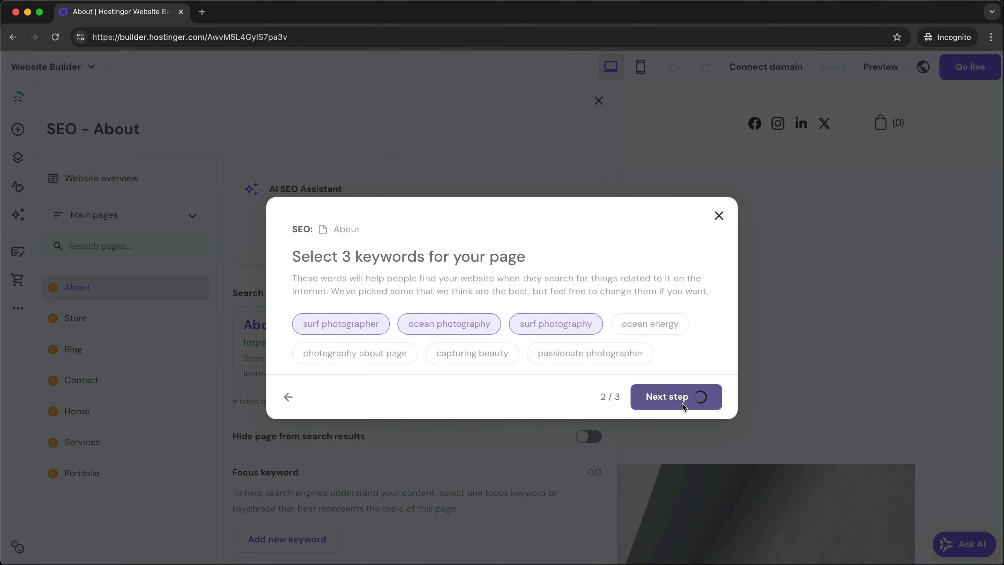
{"action": "left_click", "coordinate": [695, 499]}
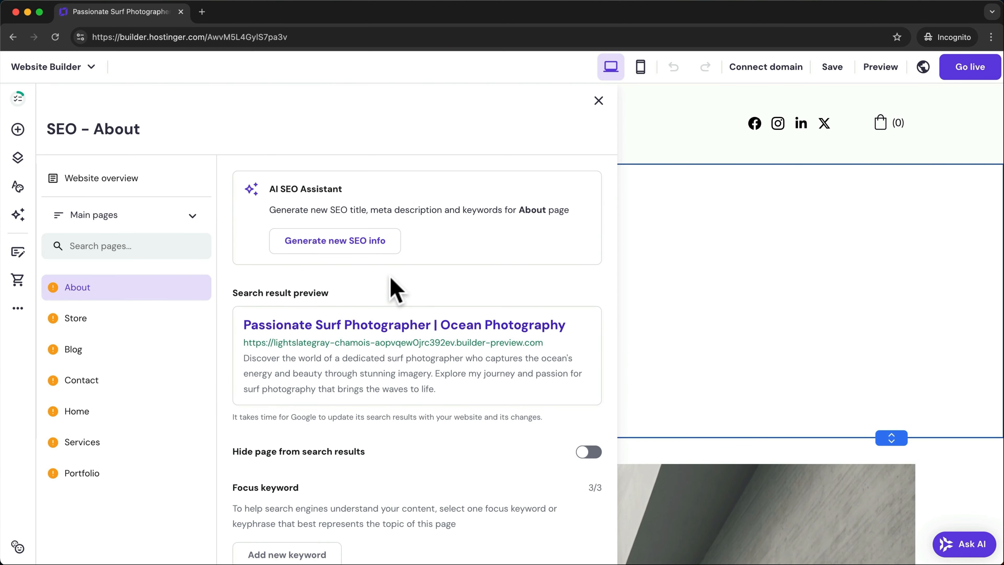
- Review the About page SEO fields, then check the empty Store page SEO fields
{"action": "scroll", "coordinate": [391, 282], "scroll_direction": "down", "scroll_amount": 9}
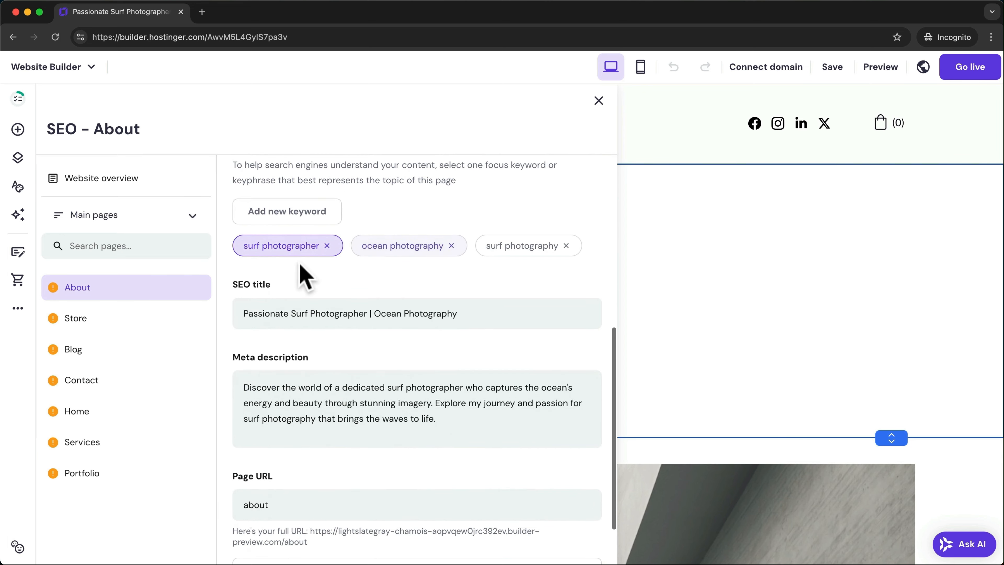
{"action": "scroll", "coordinate": [250, 285], "scroll_direction": "down", "scroll_amount": 2}
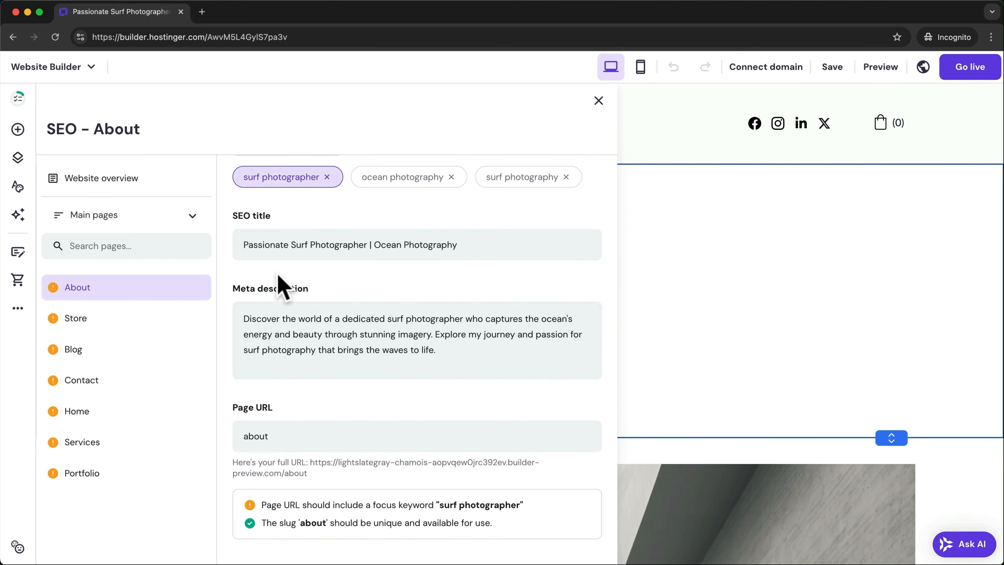
{"action": "scroll", "coordinate": [445, 379], "scroll_direction": "up", "scroll_amount": 2}
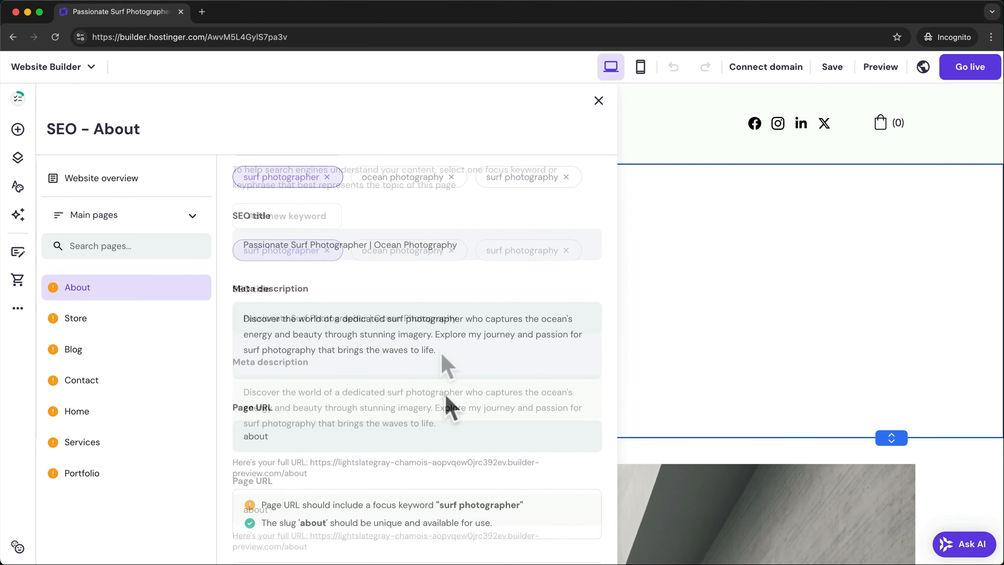
{"action": "scroll", "coordinate": [442, 355], "scroll_direction": "up", "scroll_amount": 7}
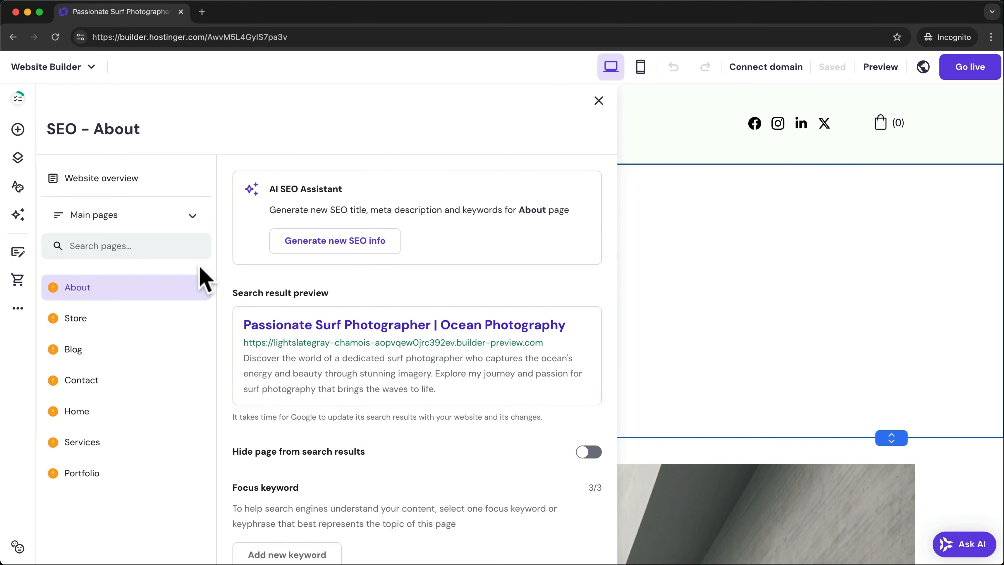
{"action": "left_click", "coordinate": [128, 320]}
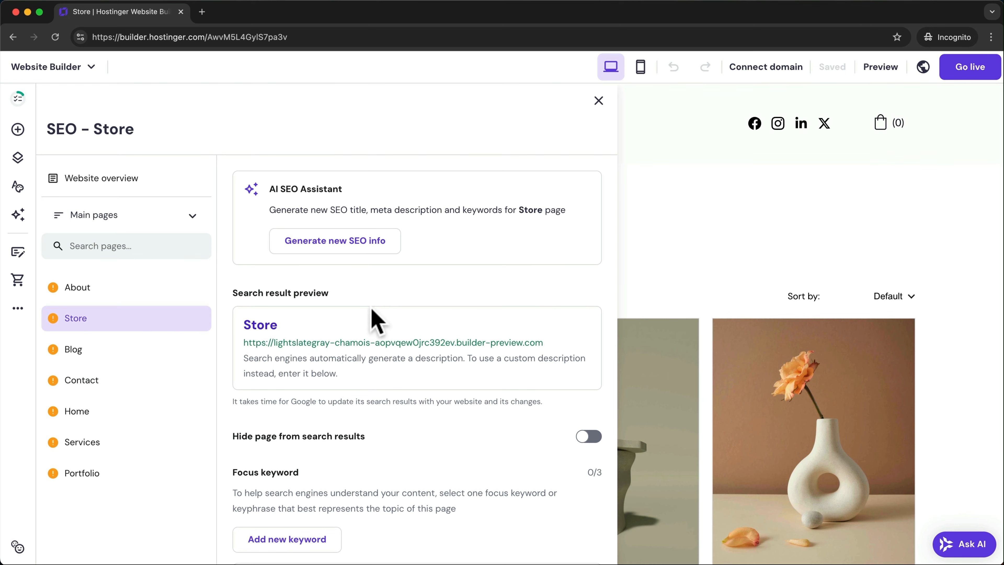
{"action": "scroll", "coordinate": [417, 337], "scroll_direction": "down", "scroll_amount": 10}
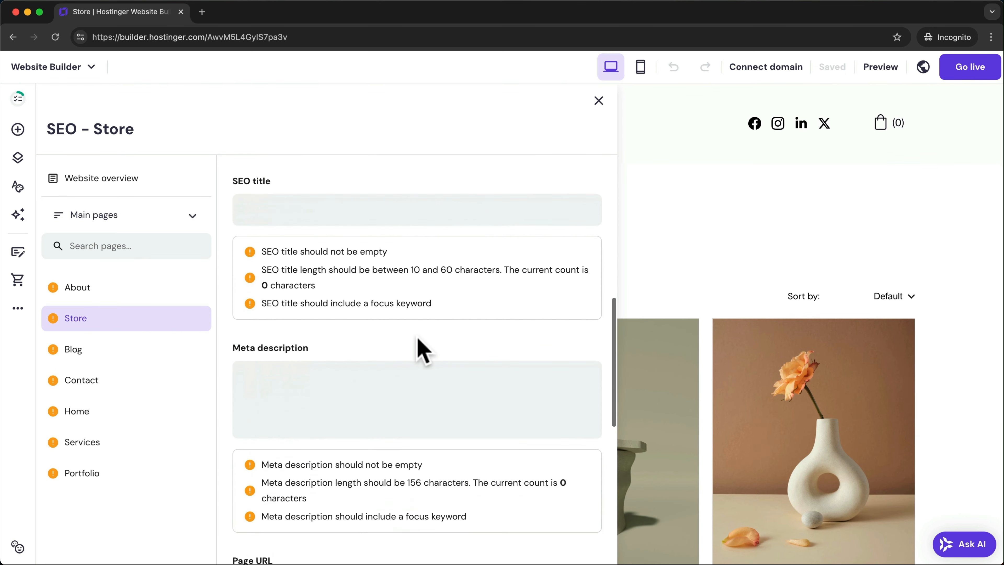
{"action": "scroll", "coordinate": [356, 347], "scroll_direction": "up", "scroll_amount": 10}
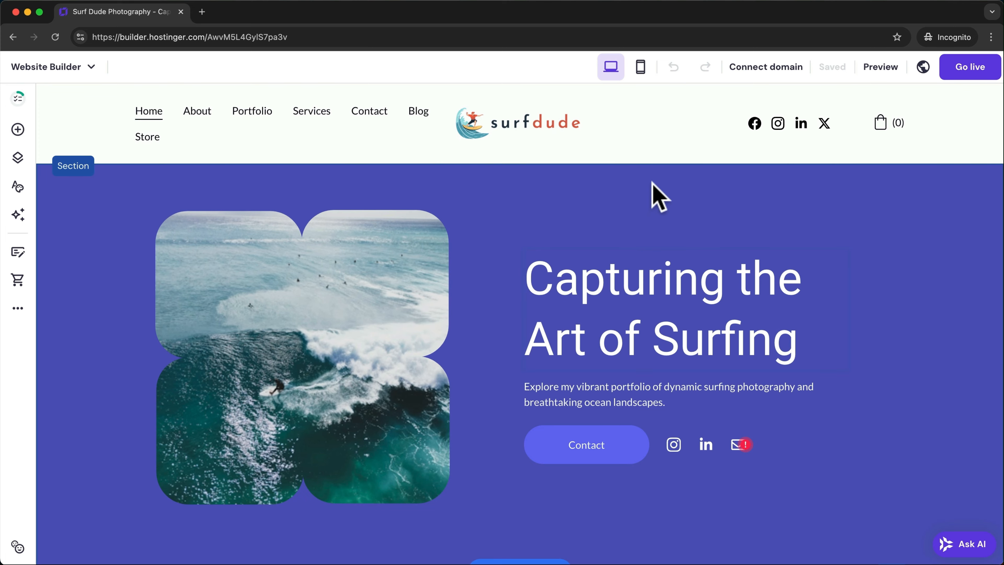
- Register surfdudepics.com as the free custom domain, submitting company registration details
{"action": "mouse_move", "coordinate": [770, 75]}
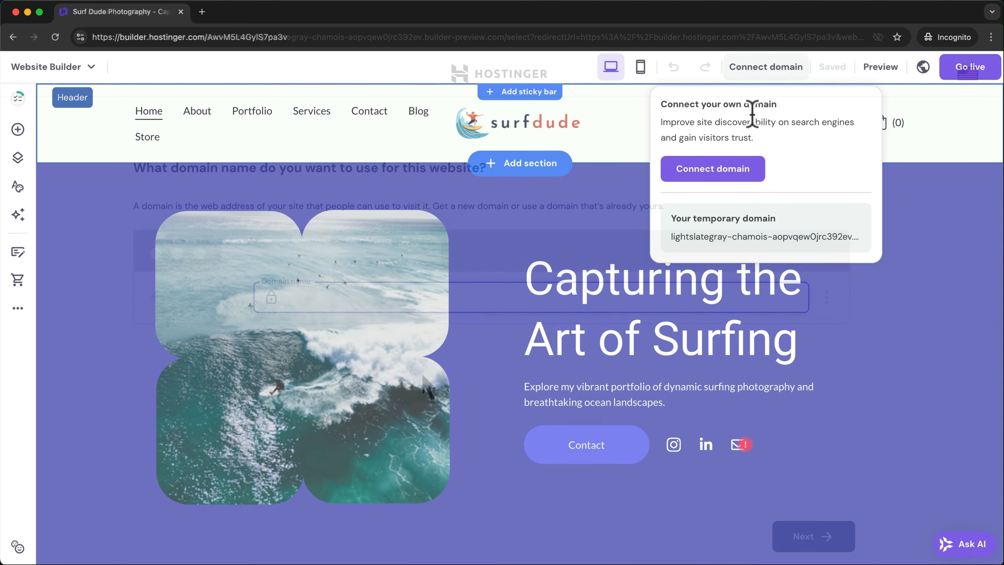
{"action": "left_click", "coordinate": [738, 174]}
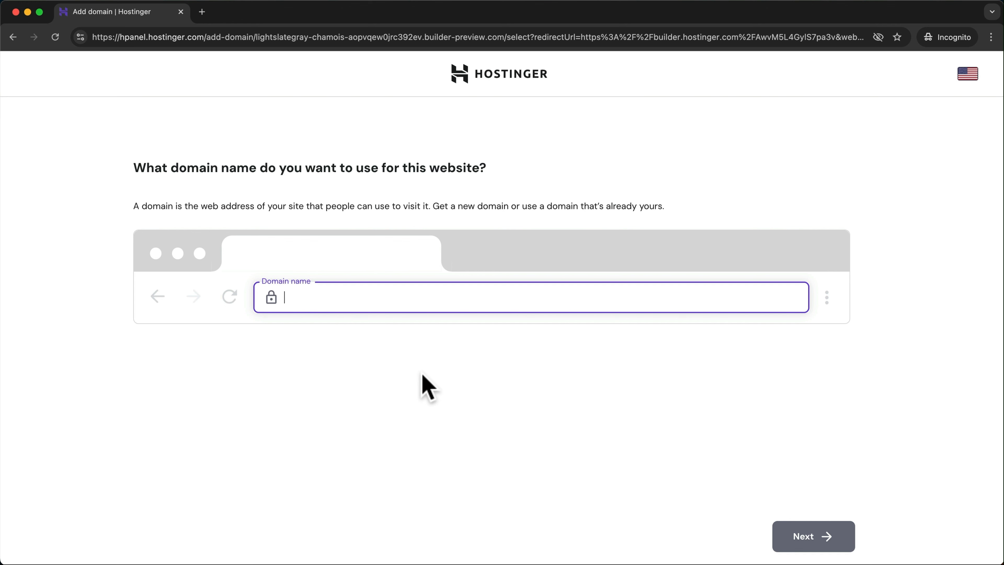
{"action": "type", "text": "surfdudepics.com"}
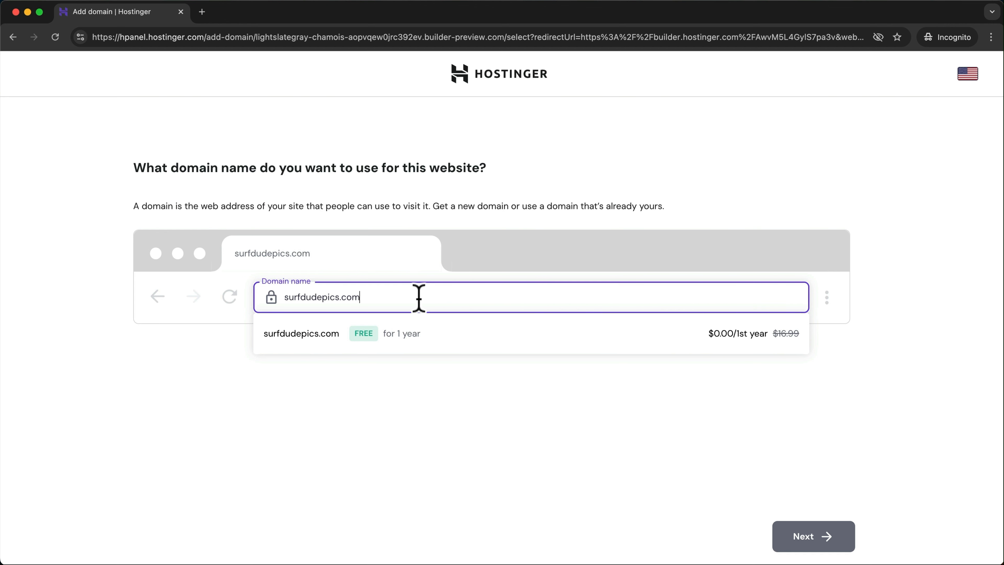
{"action": "left_click", "coordinate": [442, 333]}
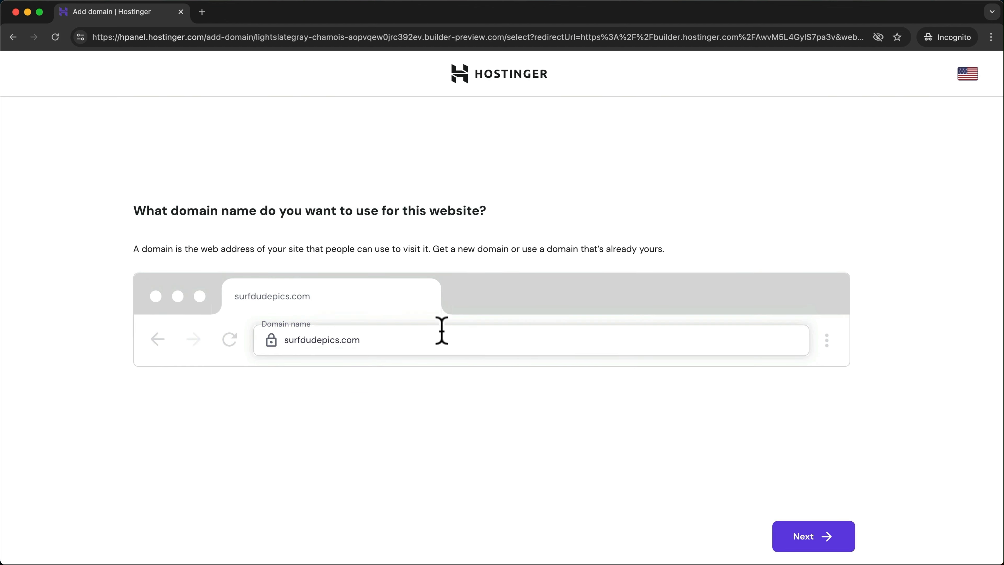
{"action": "left_click", "coordinate": [807, 547]}
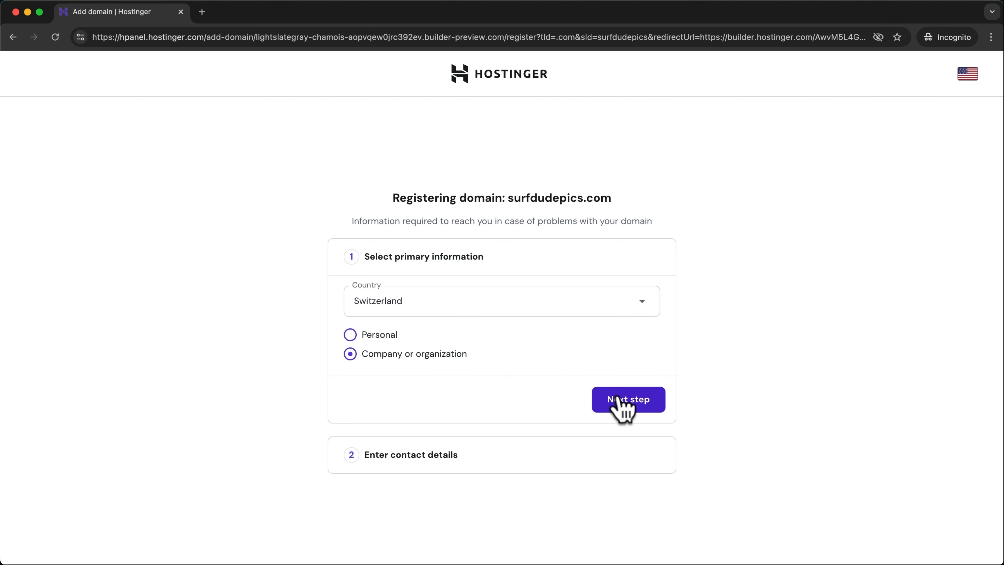
{"action": "left_click", "coordinate": [622, 406]}
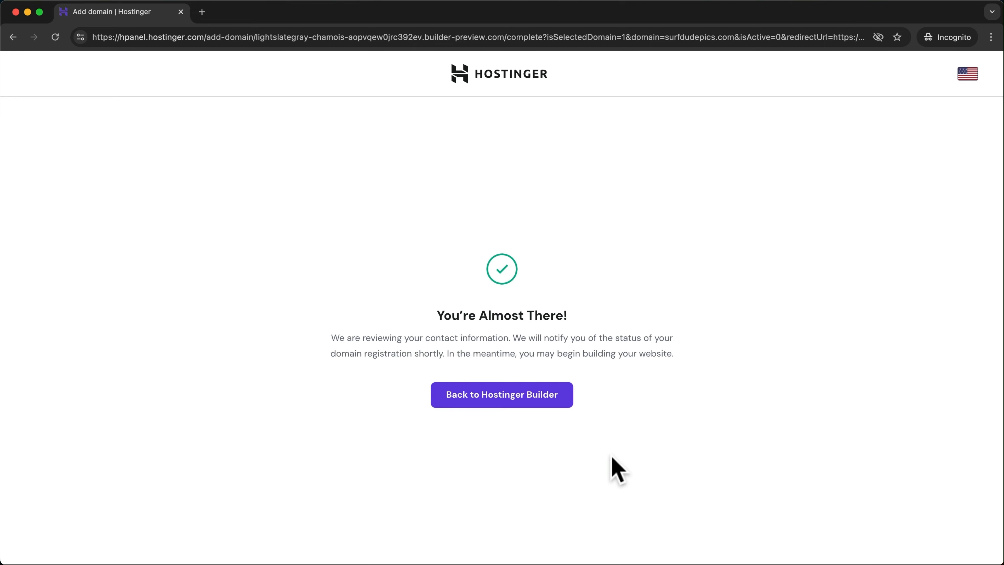
- Return to the editor, publish the Surf Dude site live at surfdudepics.com, and dismiss the confirmation
{"action": "left_click", "coordinate": [503, 400]}
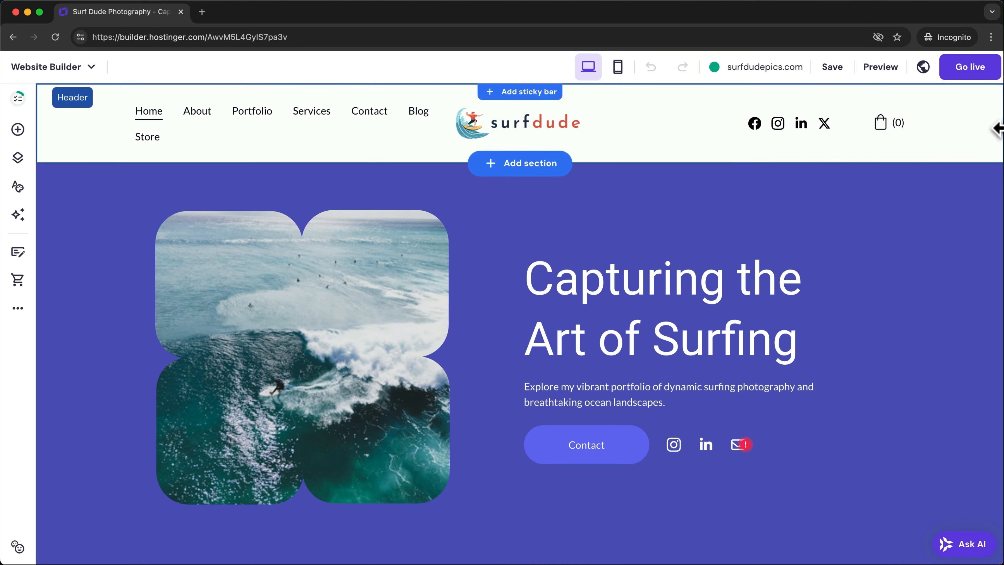
{"action": "left_click", "coordinate": [969, 68]}
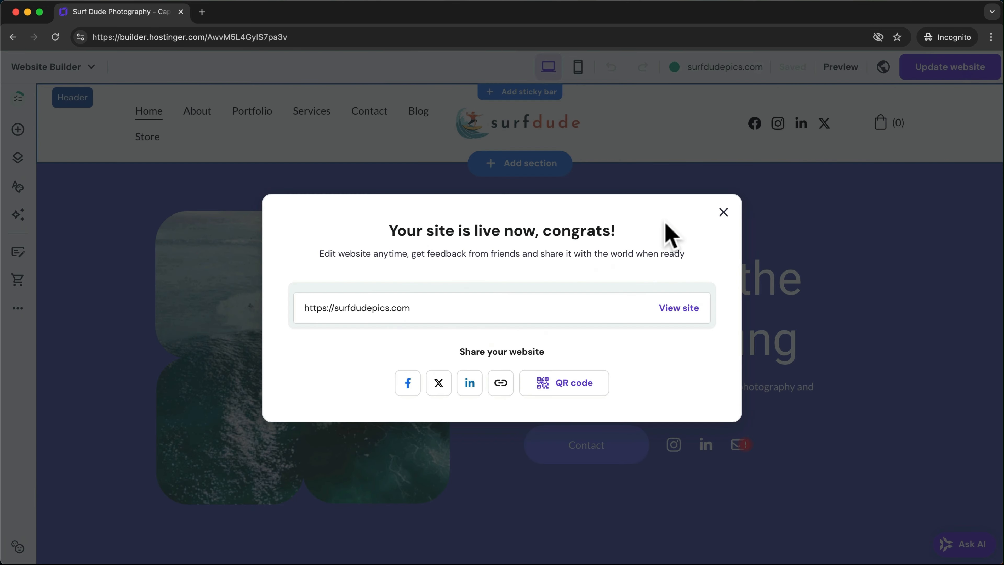
{"action": "key", "text": "Escape"}
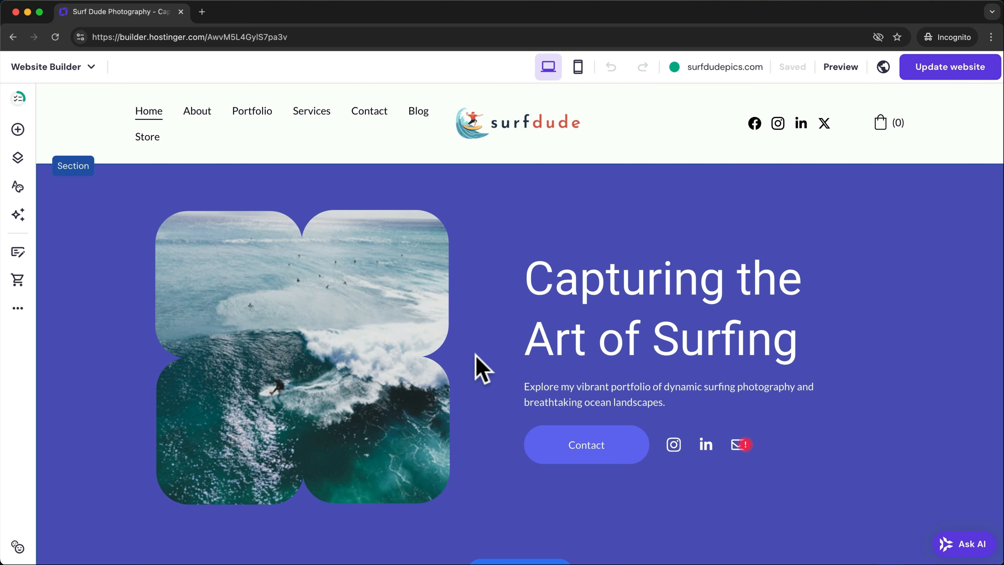
- Go to hPanel Emails and choose the free Hostinger email plan for surfdudepics.com
{"action": "left_click", "coordinate": [64, 67]}
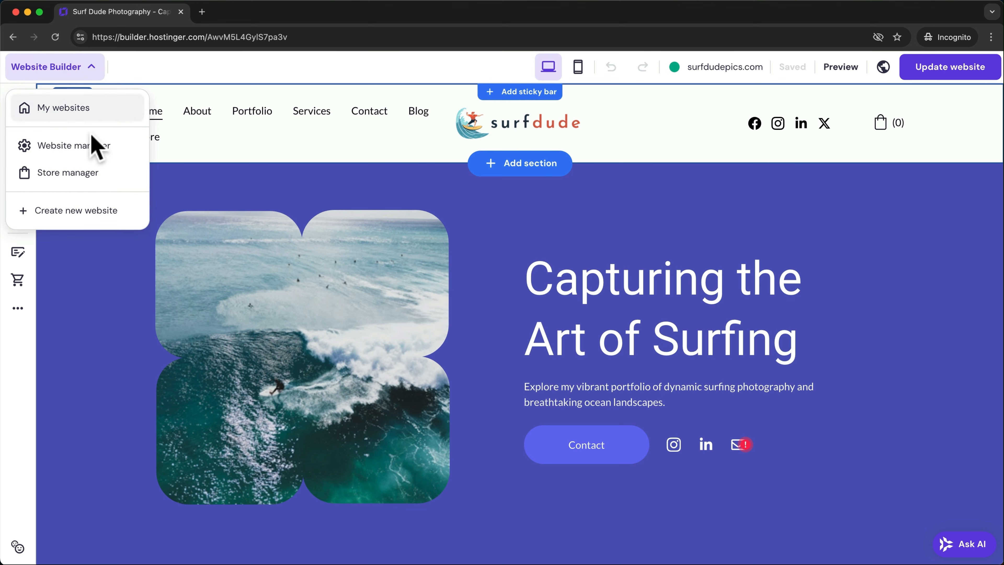
{"action": "left_click", "coordinate": [107, 148]}
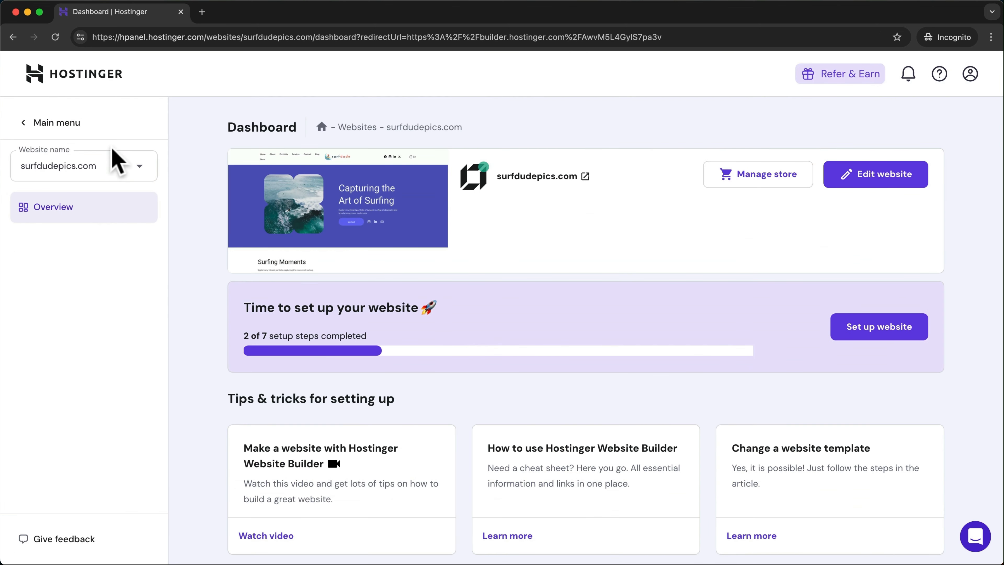
{"action": "left_click", "coordinate": [54, 128]}
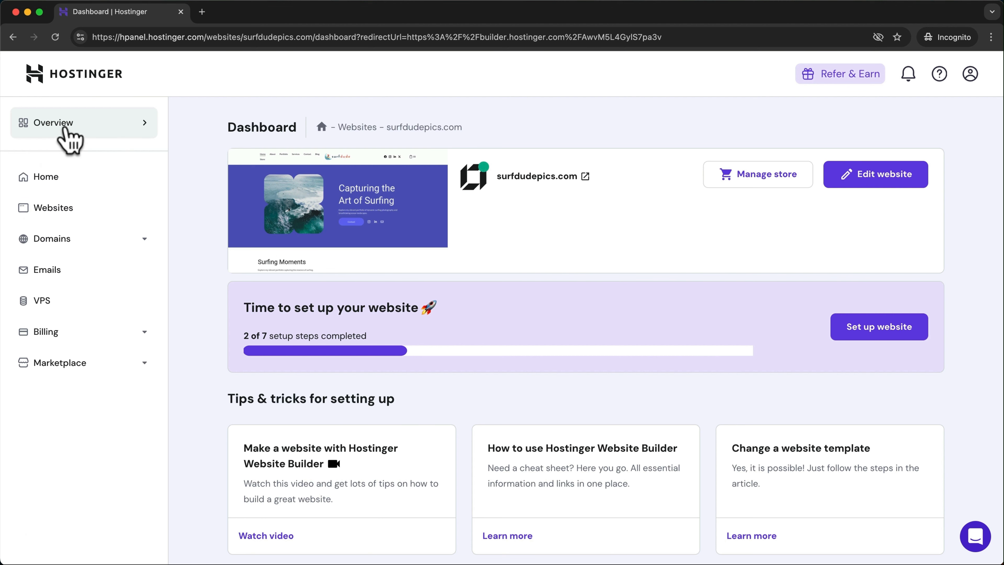
{"action": "left_click", "coordinate": [65, 277]}
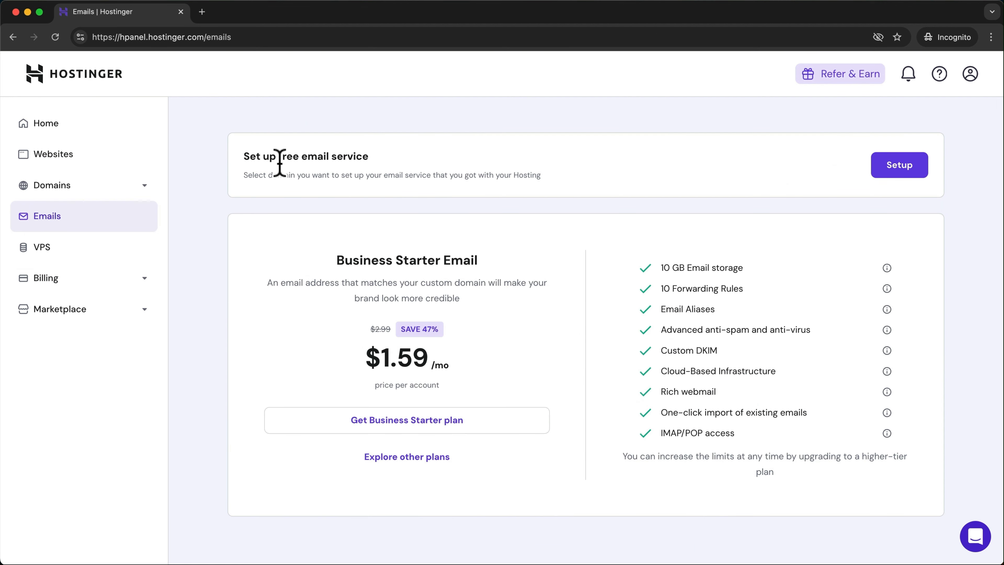
{"action": "left_click", "coordinate": [894, 172]}
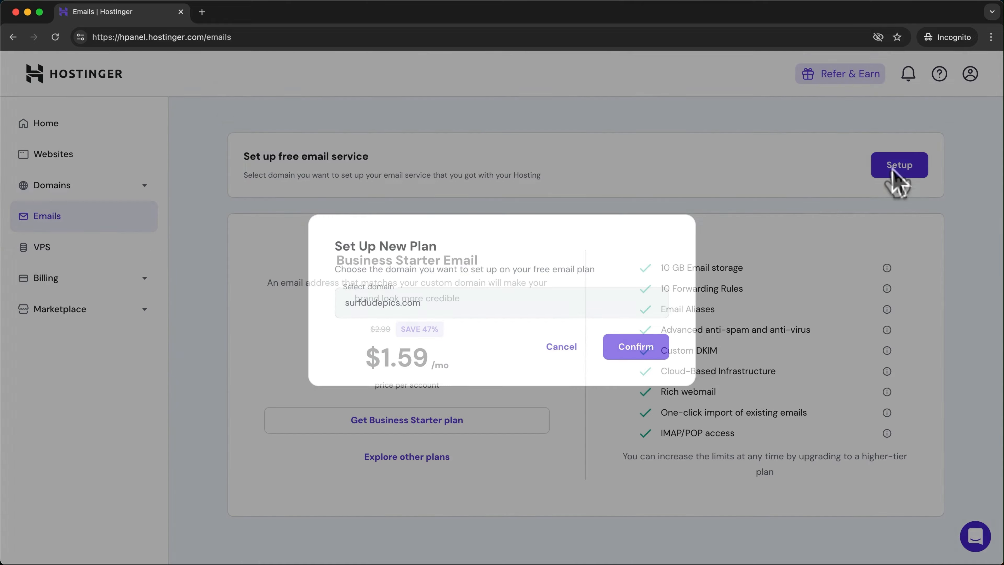
{"action": "left_click", "coordinate": [646, 348]}
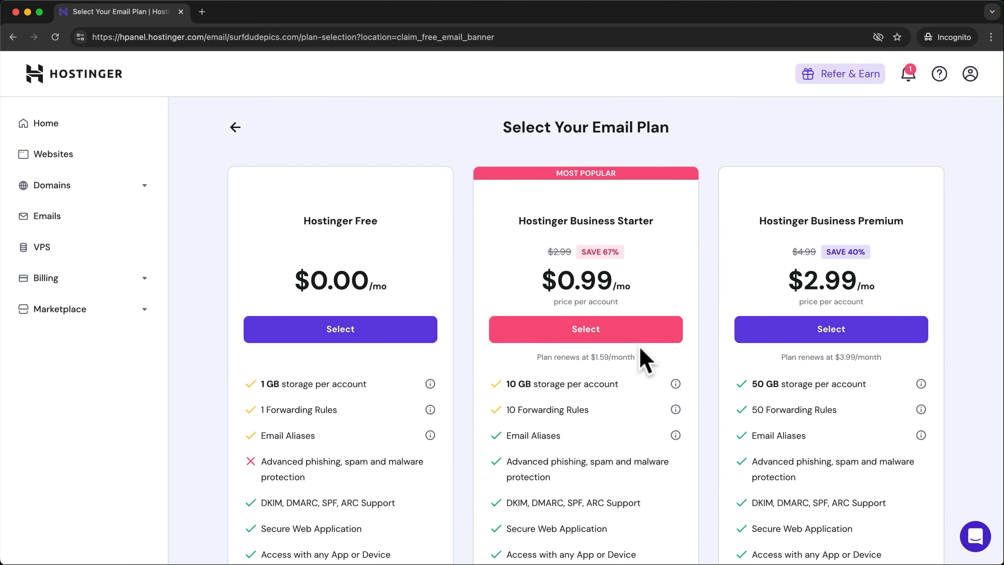
{"action": "left_click", "coordinate": [351, 341]}
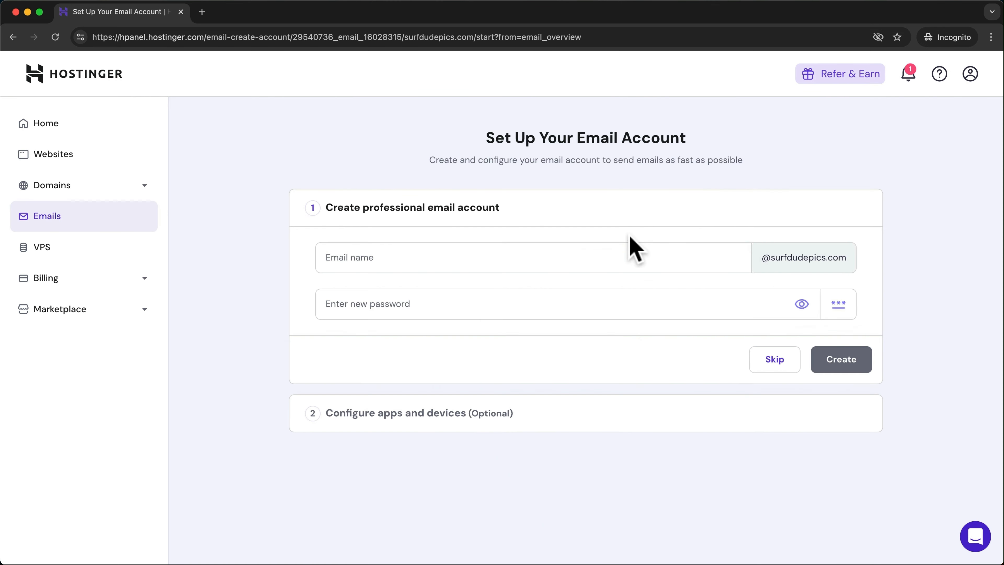
{"action": "left_click", "coordinate": [458, 258]}
{"action": "left_click", "coordinate": [423, 306]}
{"action": "key", "text": "ctrl+v"}
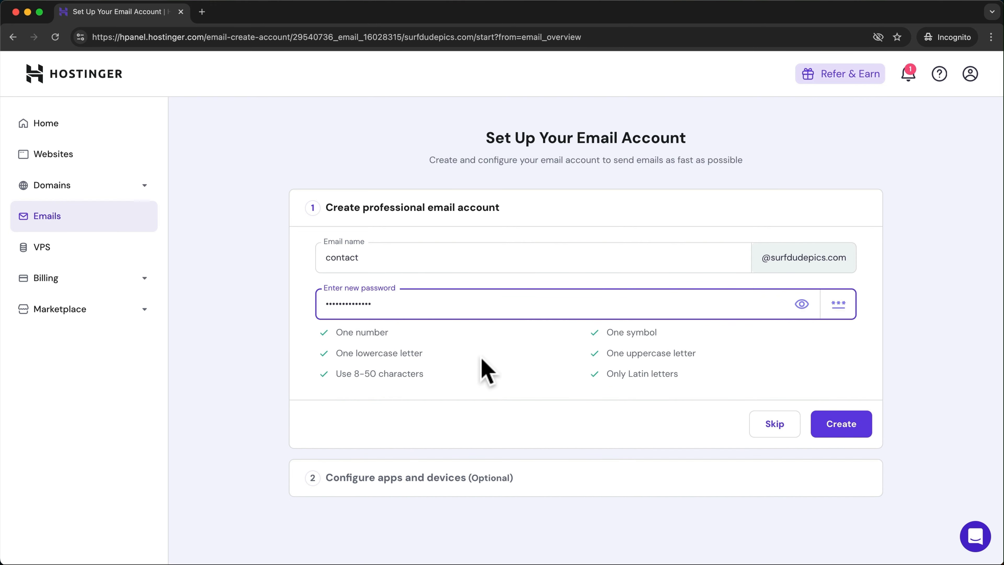
{"action": "left_click", "coordinate": [838, 422]}
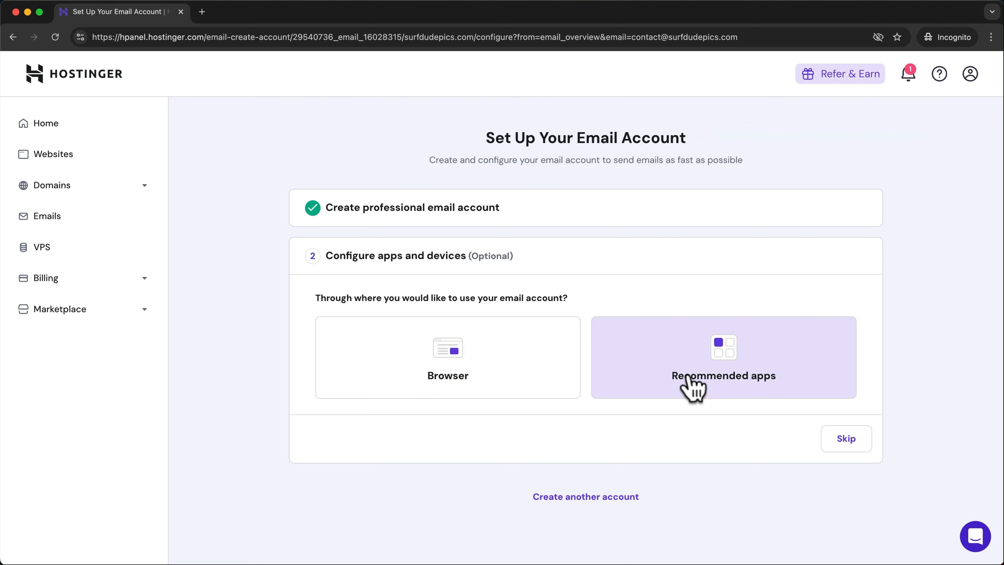
- Show the Gmail desktop setup settings: pop.hostinger.com, port 995, SSL
{"action": "left_click", "coordinate": [664, 359]}
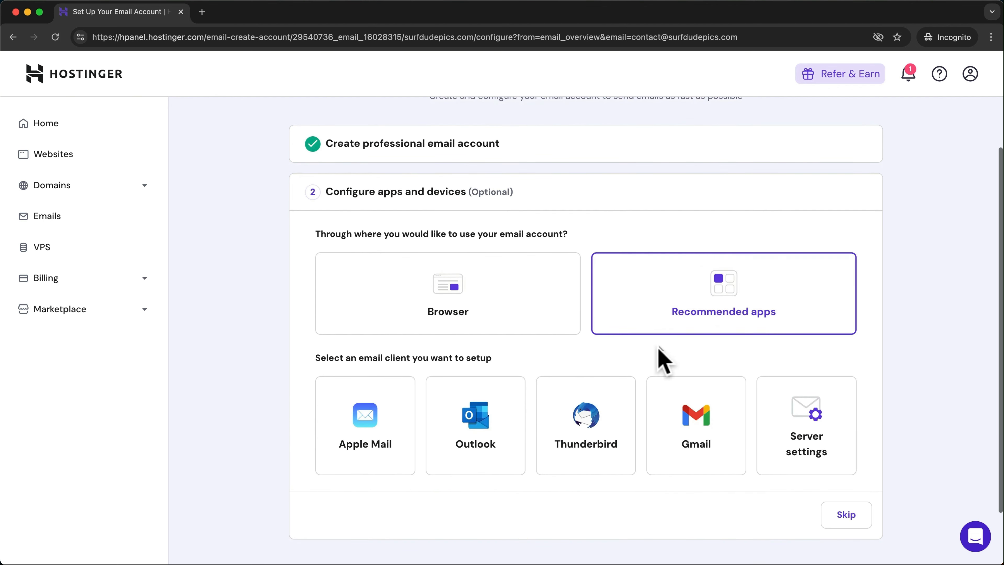
{"action": "left_click", "coordinate": [692, 439]}
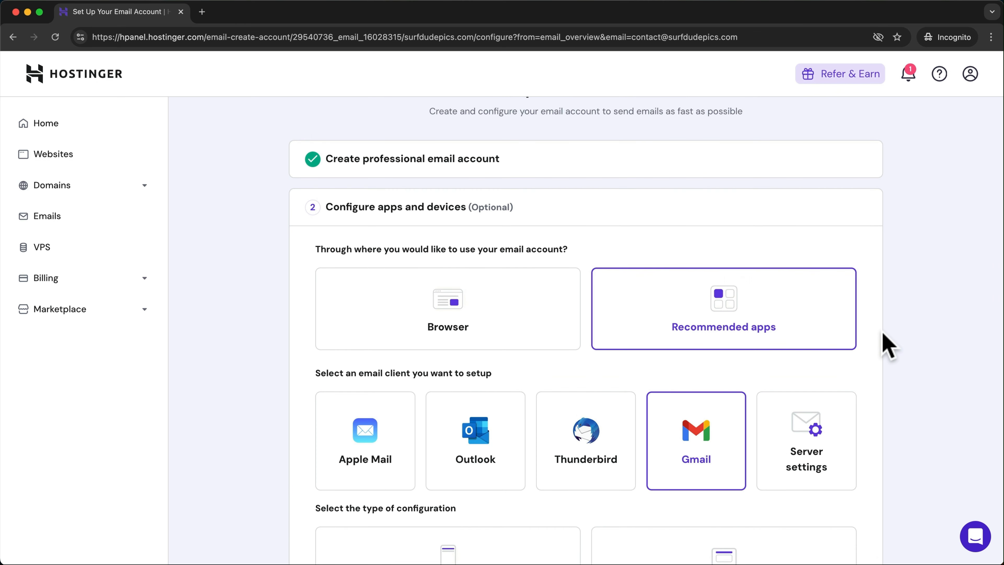
{"action": "scroll", "coordinate": [886, 344], "scroll_direction": "down", "scroll_amount": 5}
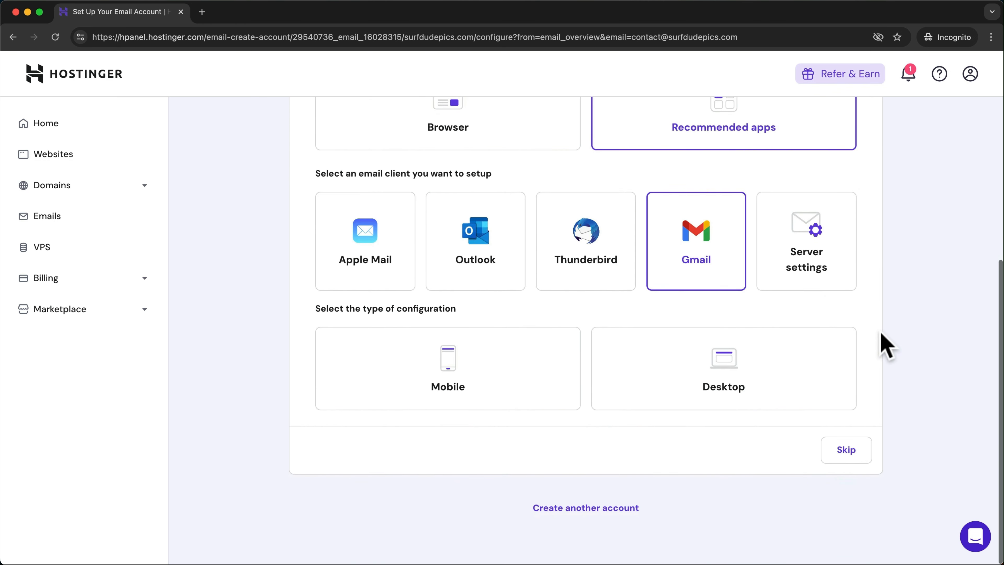
{"action": "left_click", "coordinate": [728, 360]}
{"action": "scroll", "coordinate": [724, 358], "scroll_direction": "down", "scroll_amount": 5}
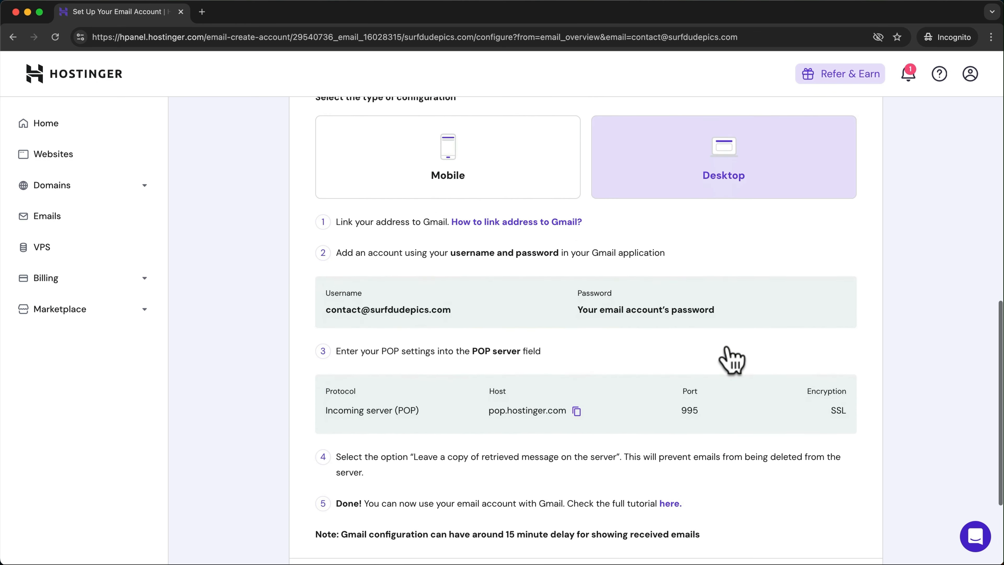
{"action": "scroll", "coordinate": [253, 431], "scroll_direction": "down", "scroll_amount": 1}
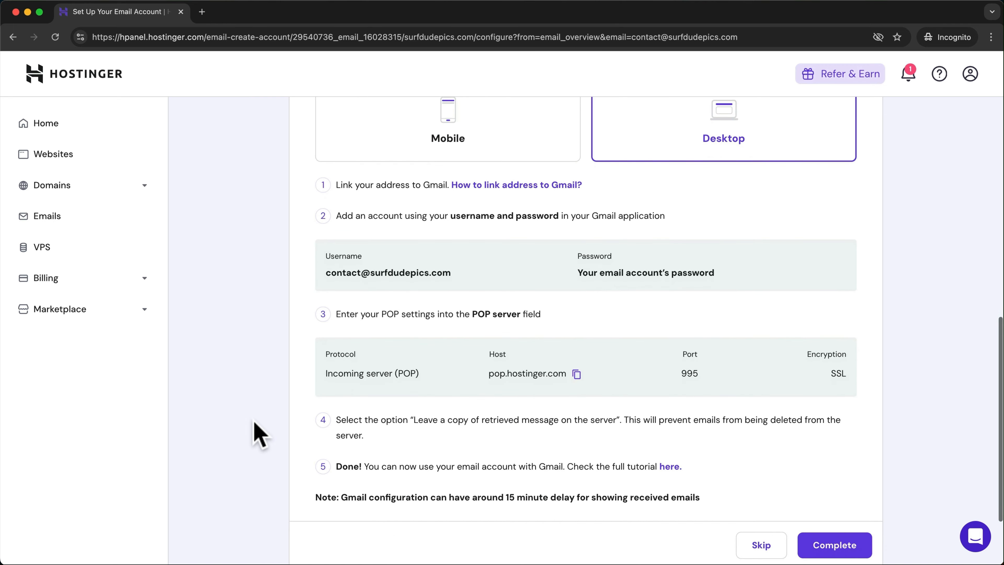